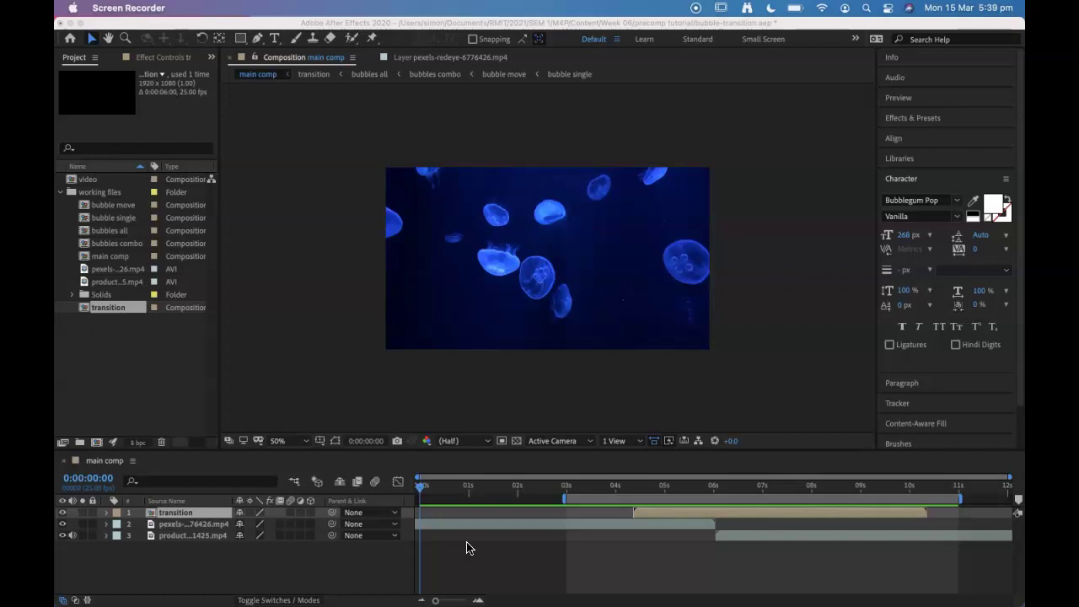
# Step: Play back the main comp from its start to preview the finished bubble transition
pyautogui.click(422, 494)
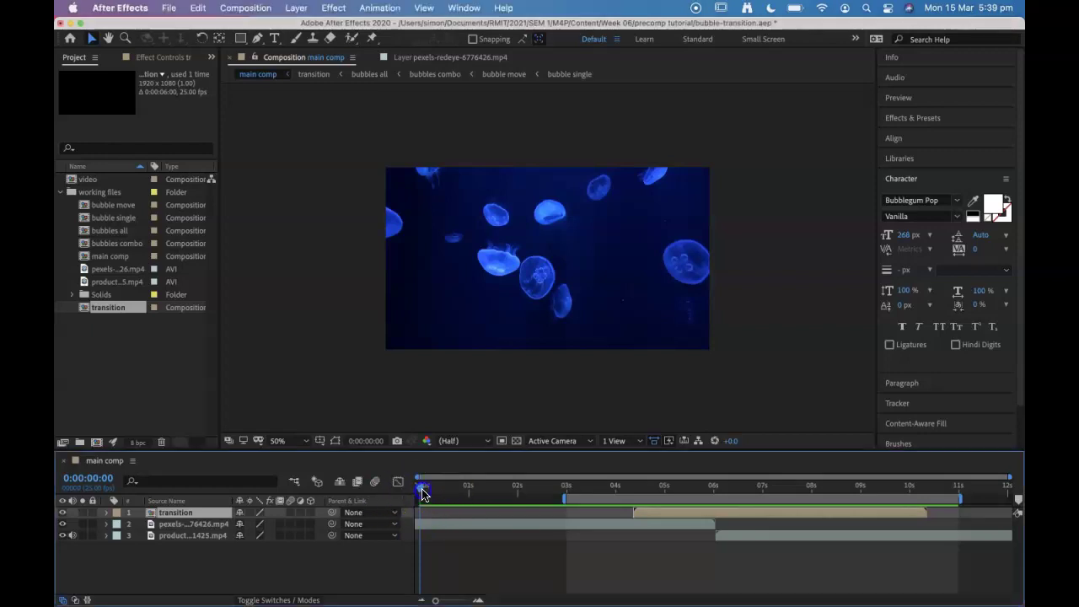
pyautogui.press('space')
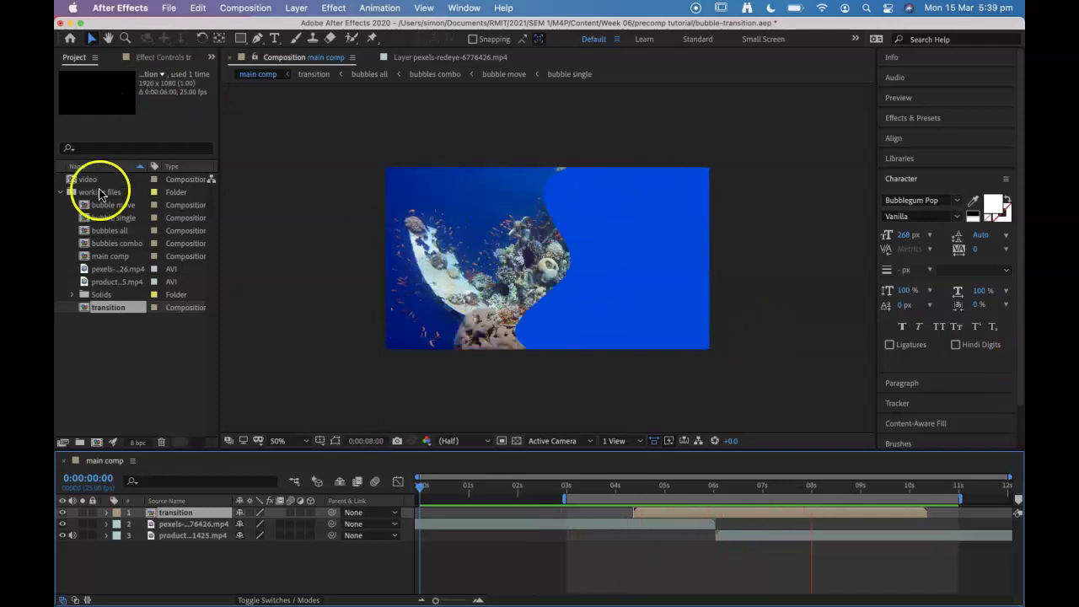
# Step: Leave only the video composition open and move its playhead to the cut between the two clips at 0:00:06:00
pyautogui.click(60, 192)
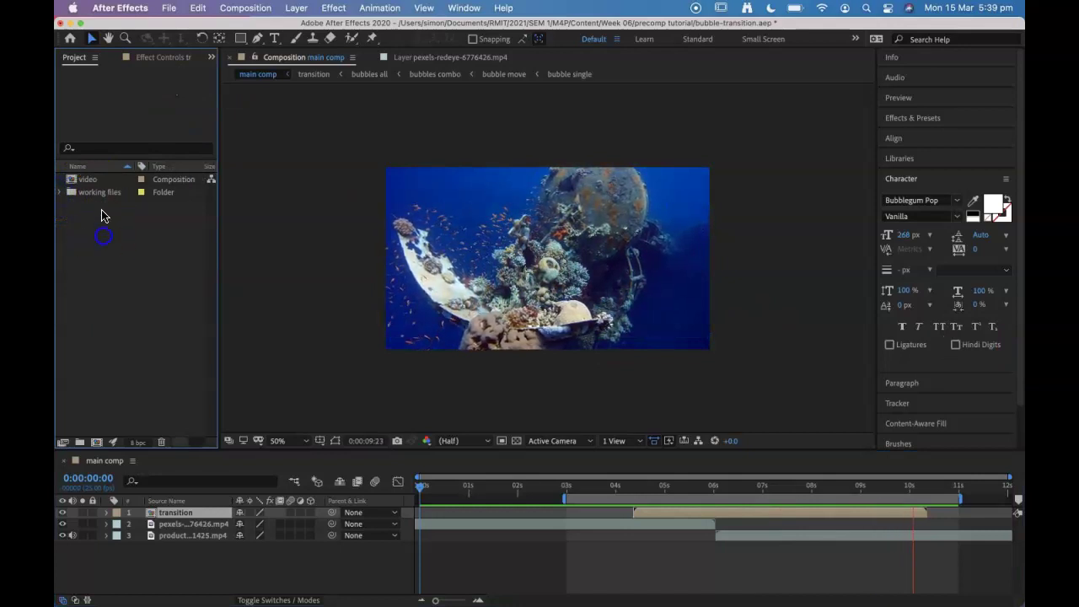
pyautogui.click(75, 179)
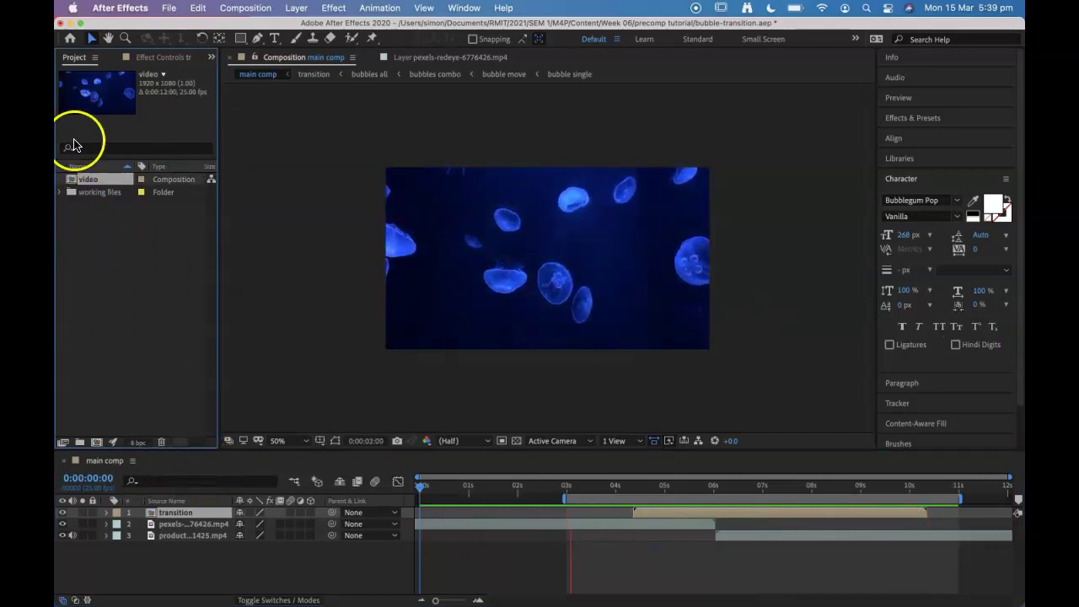
pyautogui.doubleClick(74, 180)
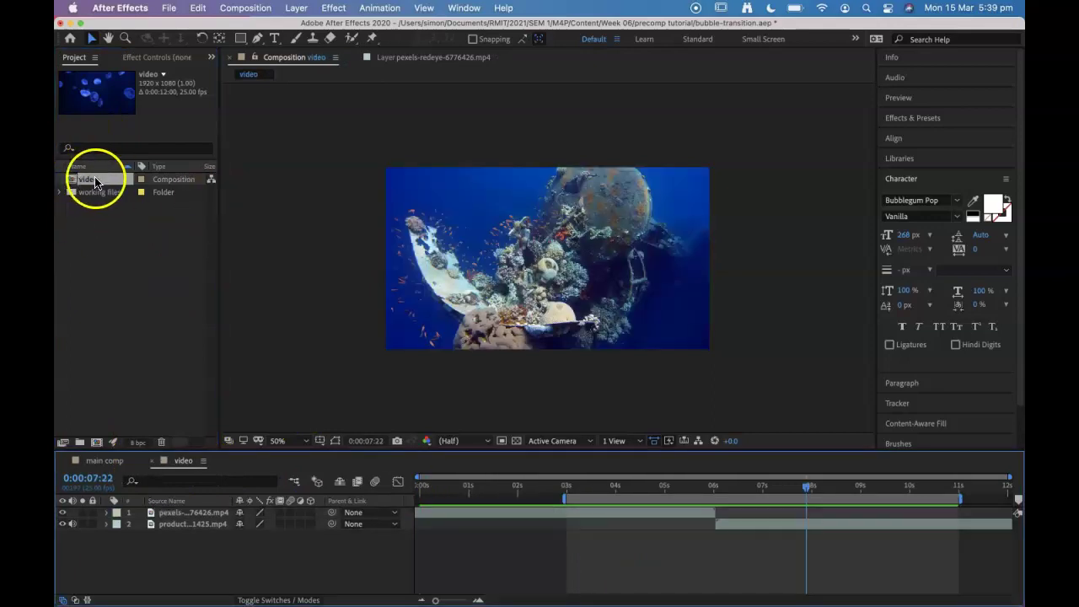
pyautogui.click(64, 463)
pyautogui.moveTo(594, 489); pyautogui.dragTo(718, 506)
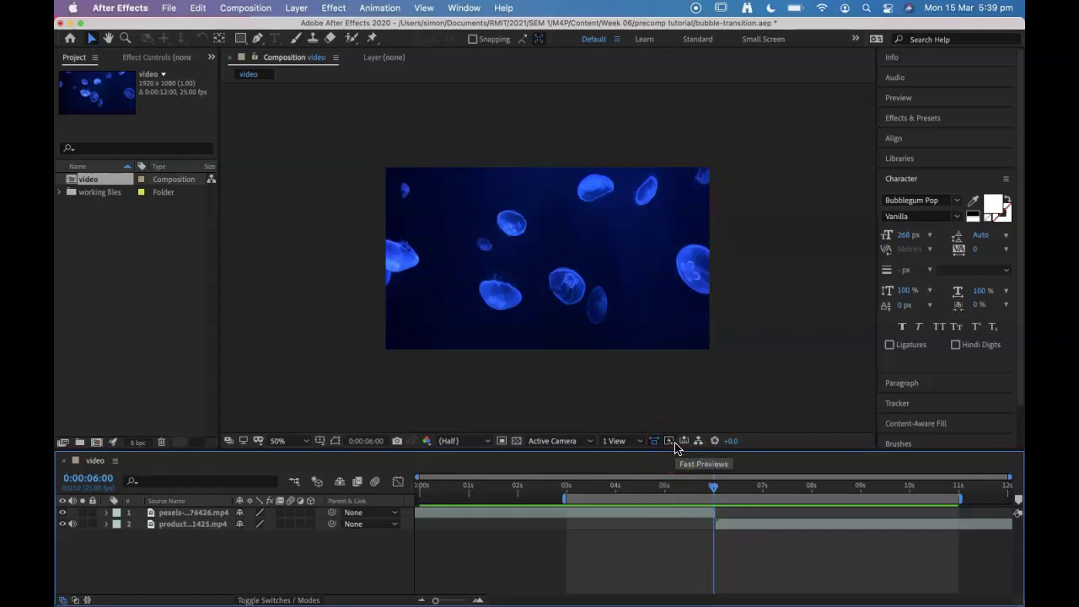
pyautogui.click(621, 394)
# Step: Start a new composition with its width and height both set to 200 px
pyautogui.click(230, 9)
pyautogui.click(243, 28)
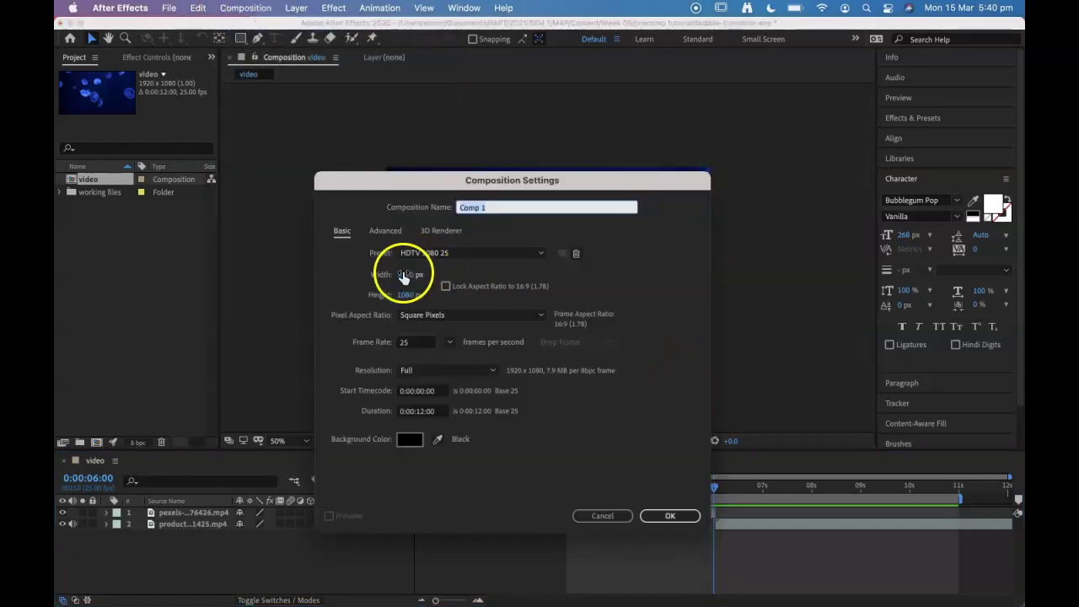
pyautogui.click(404, 275)
pyautogui.write('200')
pyautogui.click(406, 294)
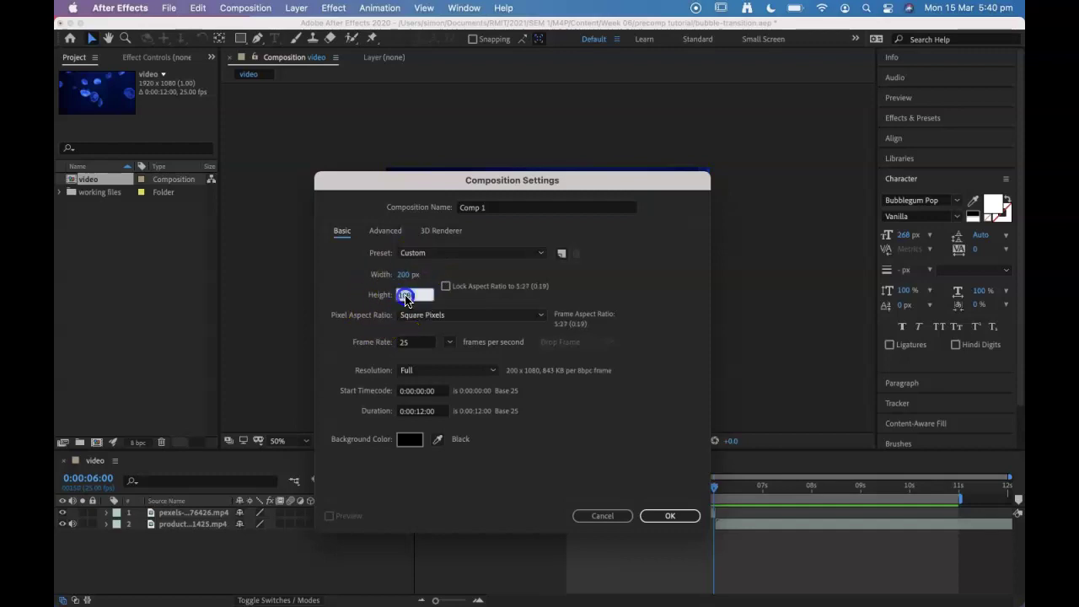
pyautogui.write('200')
pyautogui.click(446, 270)
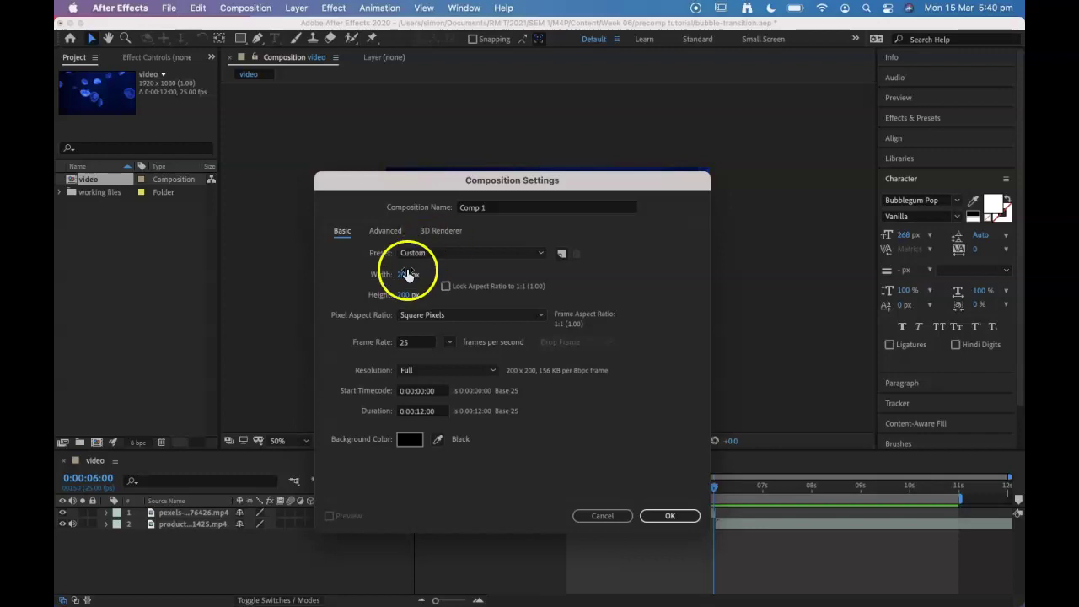
pyautogui.click(407, 295)
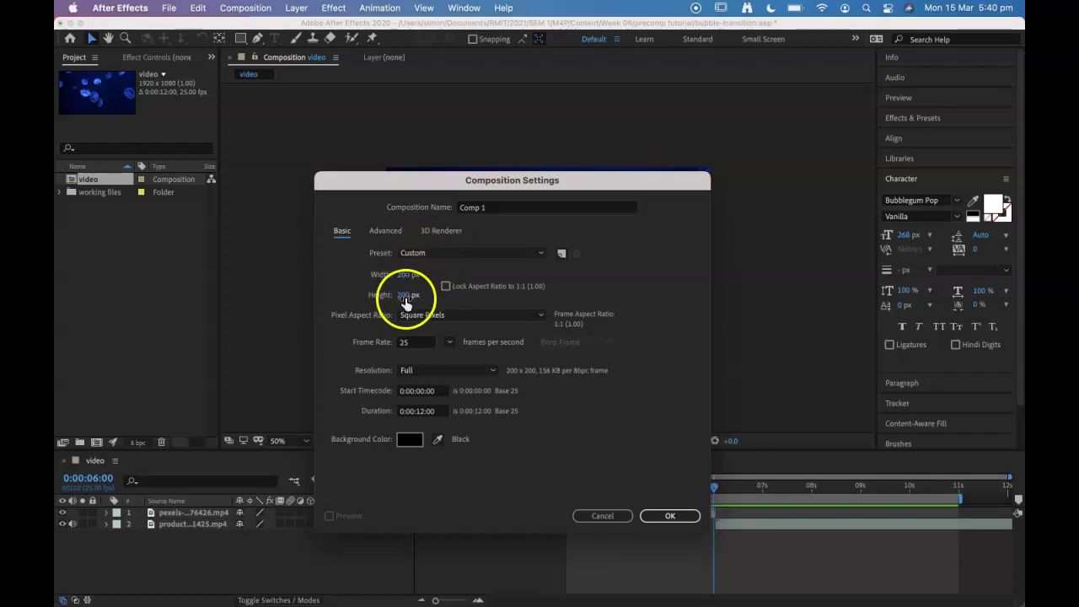
# Step: Set the new composition's duration to 0:00:01:00 and create it
pyautogui.click(416, 343)
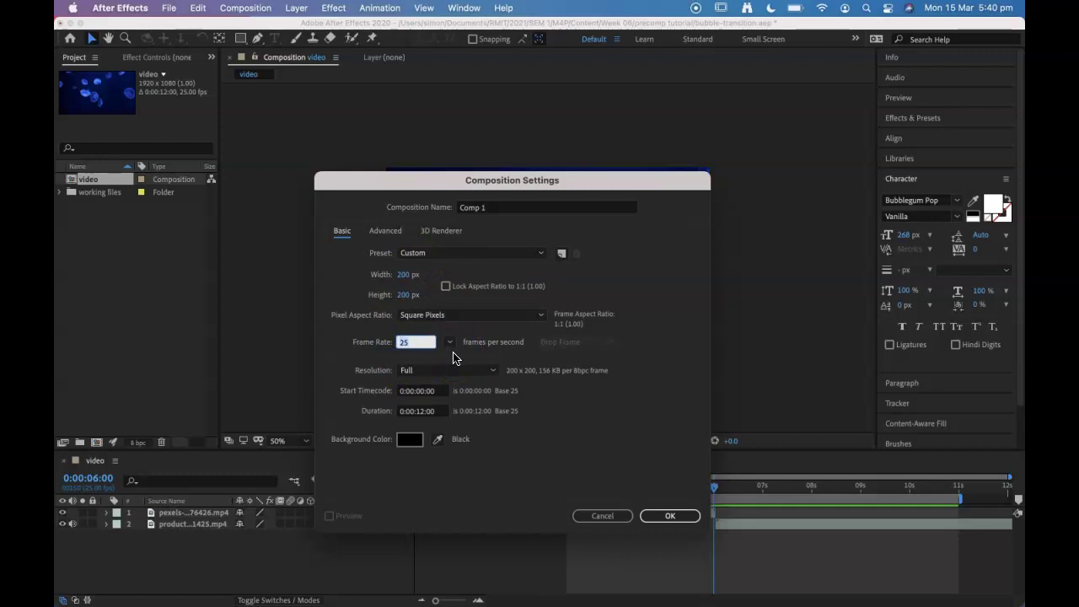
pyautogui.click(418, 412)
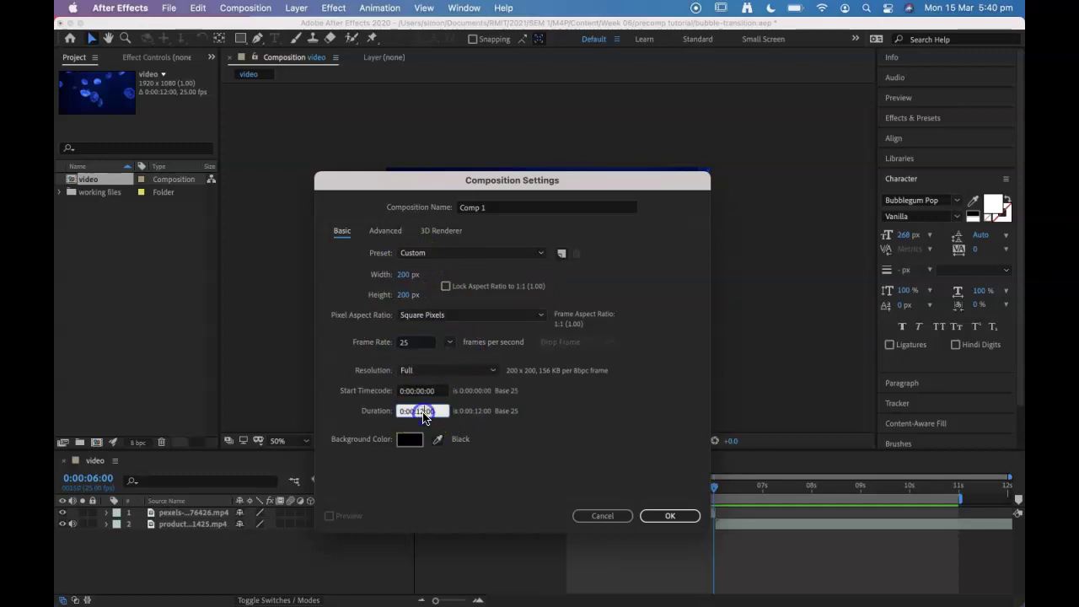
pyautogui.press('Left')
pyautogui.press('Left')
pyautogui.press('Left')
pyautogui.press('BackSpace')
pyautogui.press('BackSpace')
pyautogui.click(666, 515)
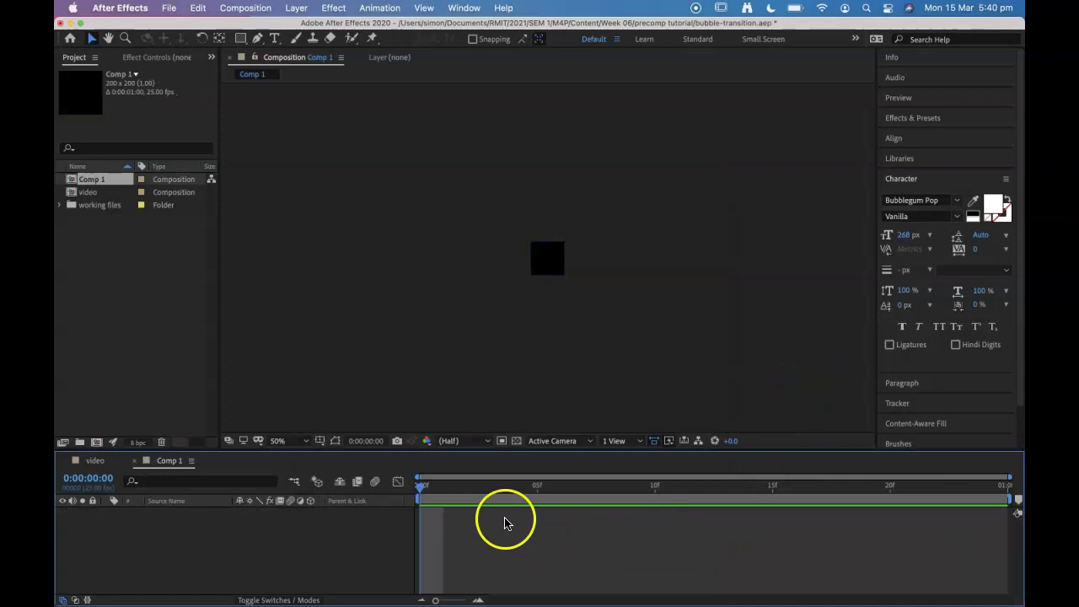
# Step: Draw a circle nearly as large as the composition with the Ellipse tool and move it to roughly the middle of the frame
pyautogui.moveTo(427, 488); pyautogui.dragTo(397, 464)
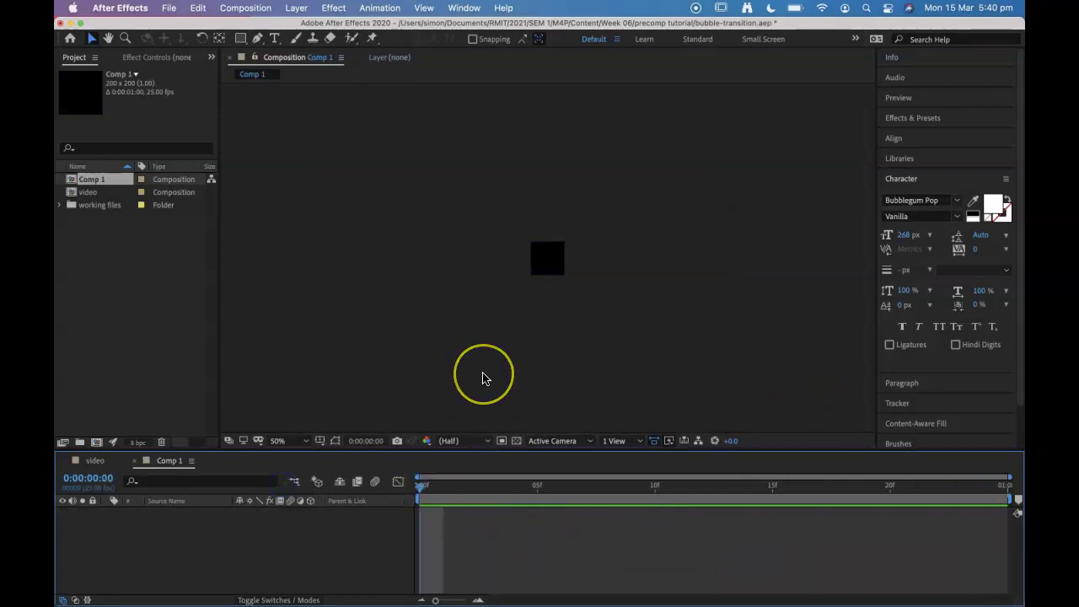
pyautogui.press('.')
pyautogui.press('.')
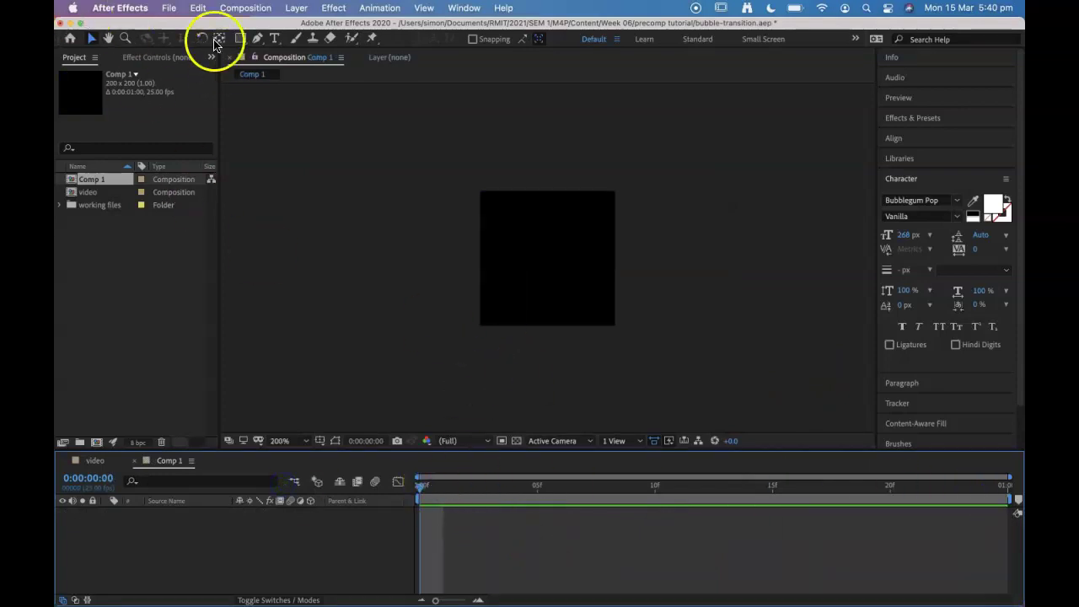
pyautogui.click(241, 38)
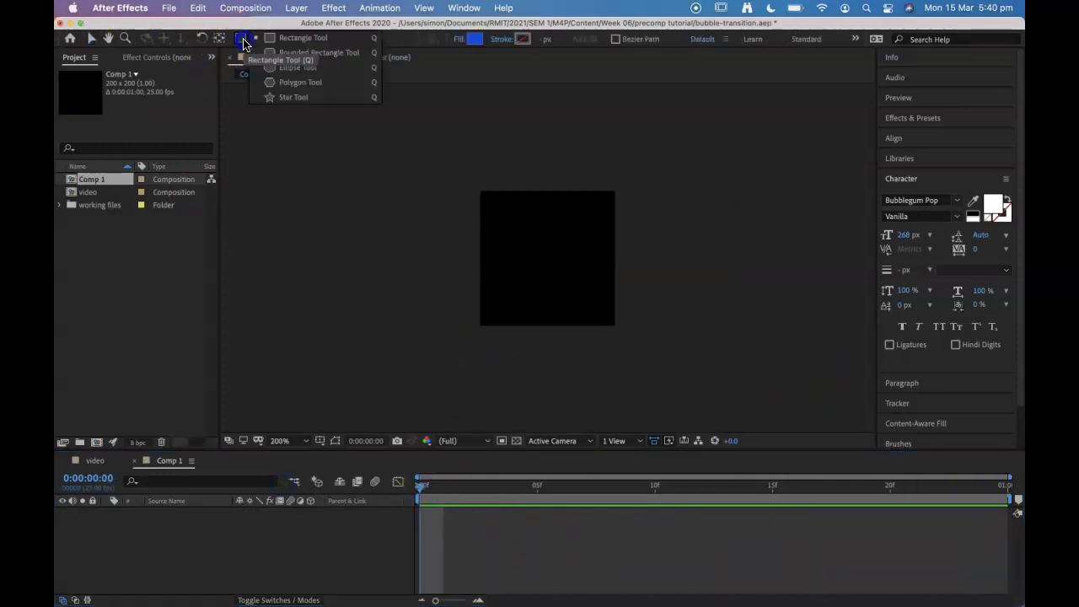
pyautogui.click(313, 67)
pyautogui.moveTo(500, 220); pyautogui.dragTo(588, 335)
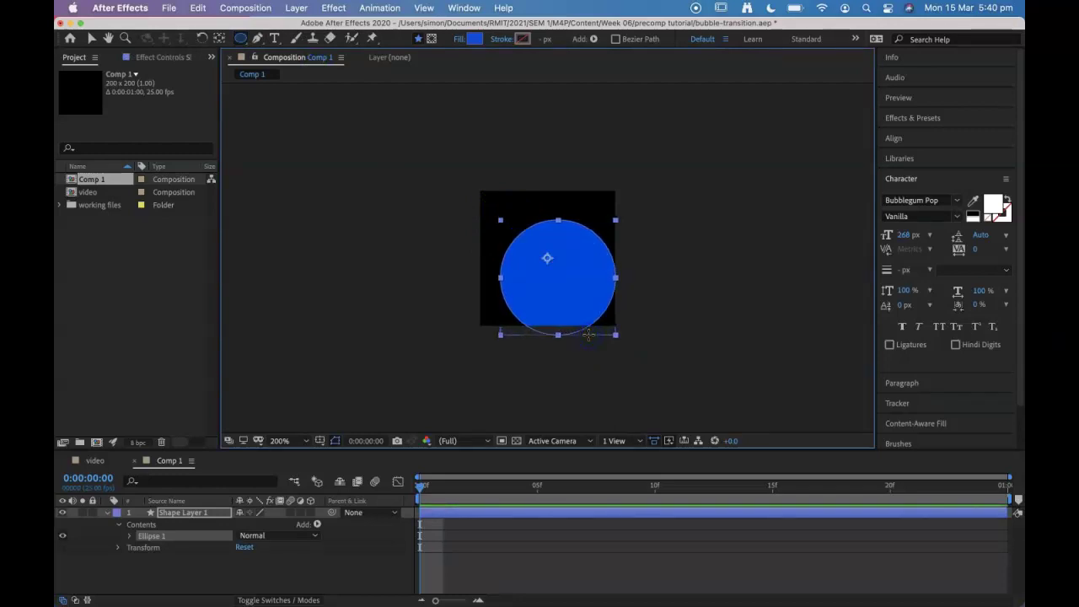
pyautogui.moveTo(441, 493); pyautogui.dragTo(285, 492)
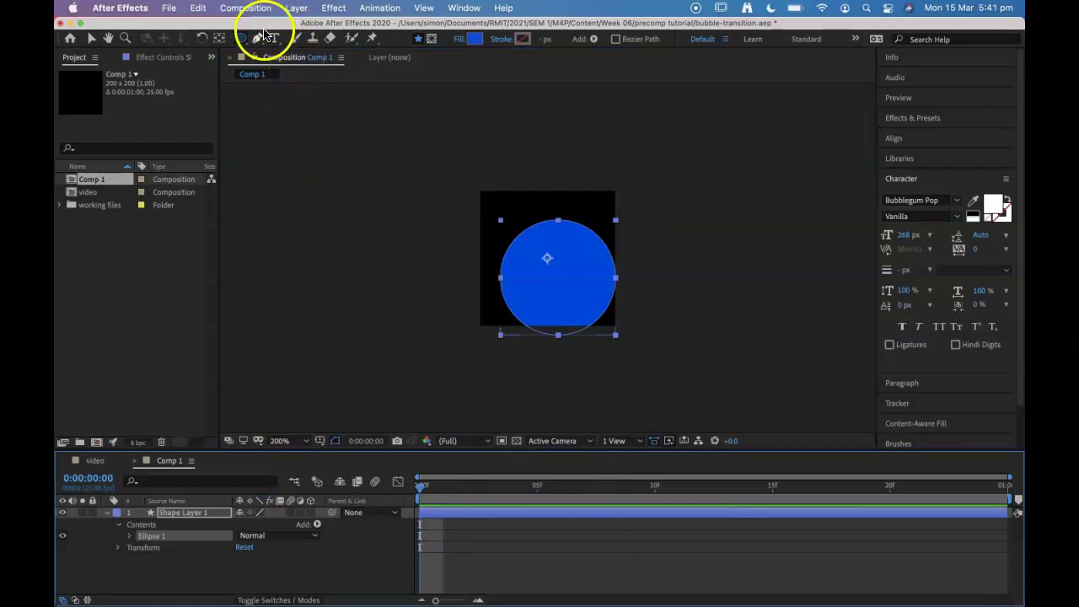
pyautogui.click(91, 41)
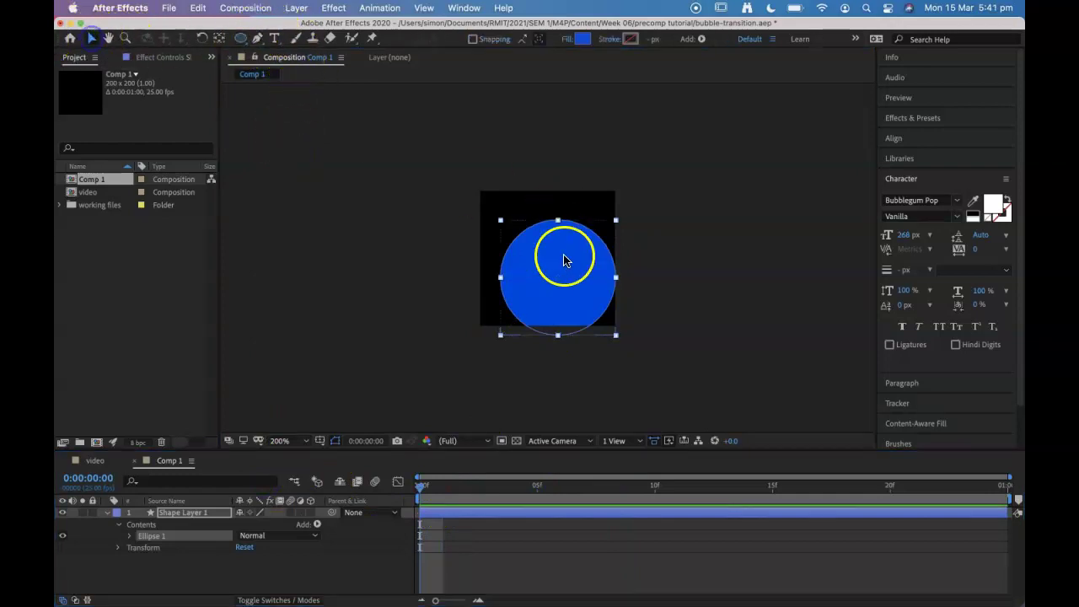
pyautogui.moveTo(578, 286); pyautogui.dragTo(571, 277)
# Step: Change the circle's fill to white (FFFFFF) and leave its stroke set to None
pyautogui.click(582, 38)
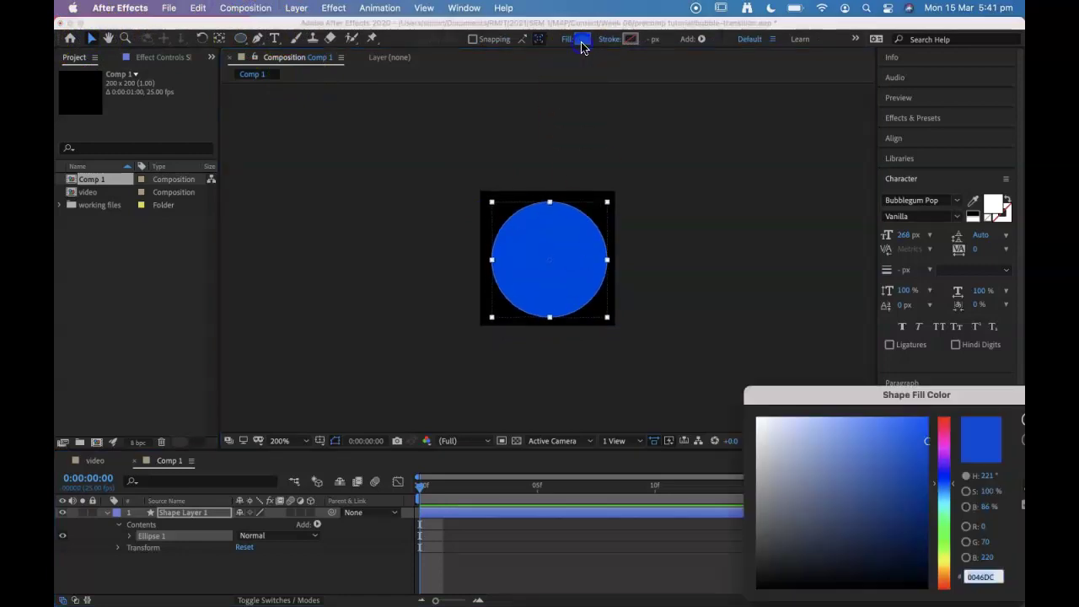
pyautogui.moveTo(777, 442); pyautogui.dragTo(713, 399)
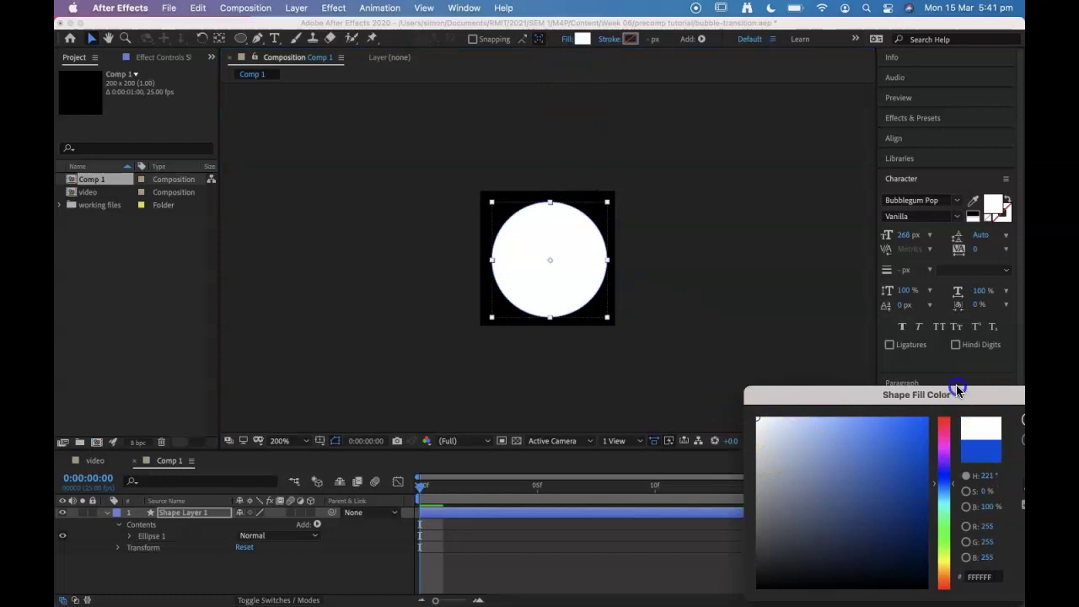
pyautogui.moveTo(963, 390); pyautogui.dragTo(811, 296)
pyautogui.click(889, 321)
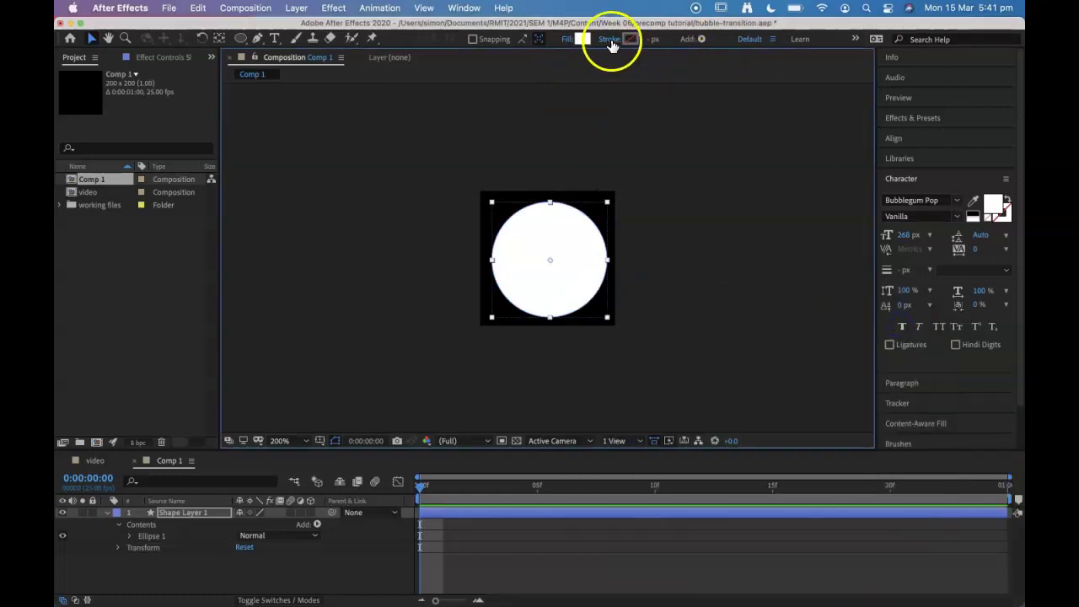
pyautogui.click(628, 39)
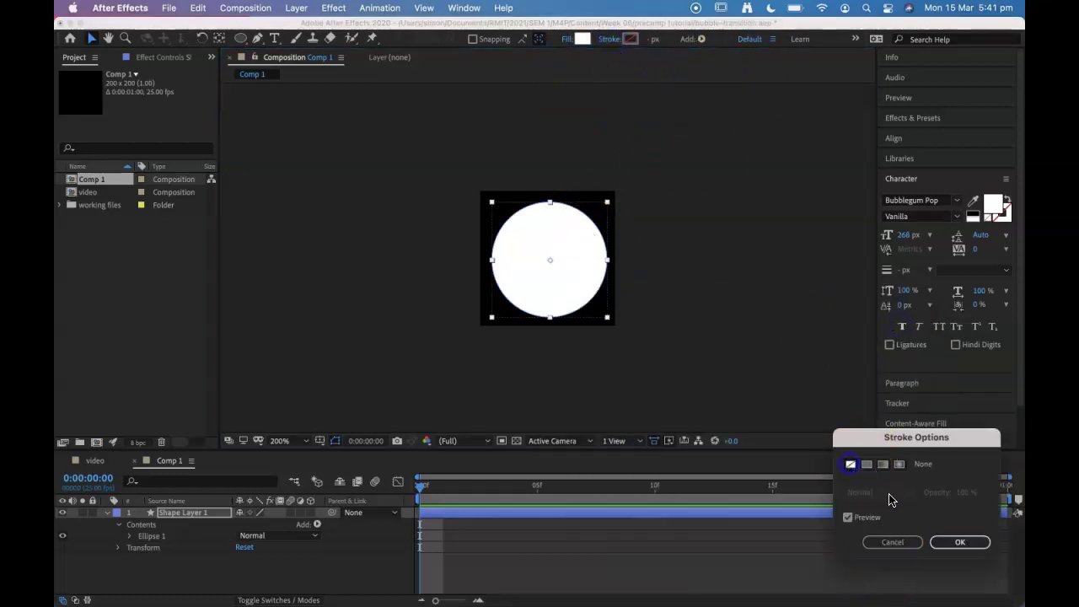
pyautogui.click(961, 543)
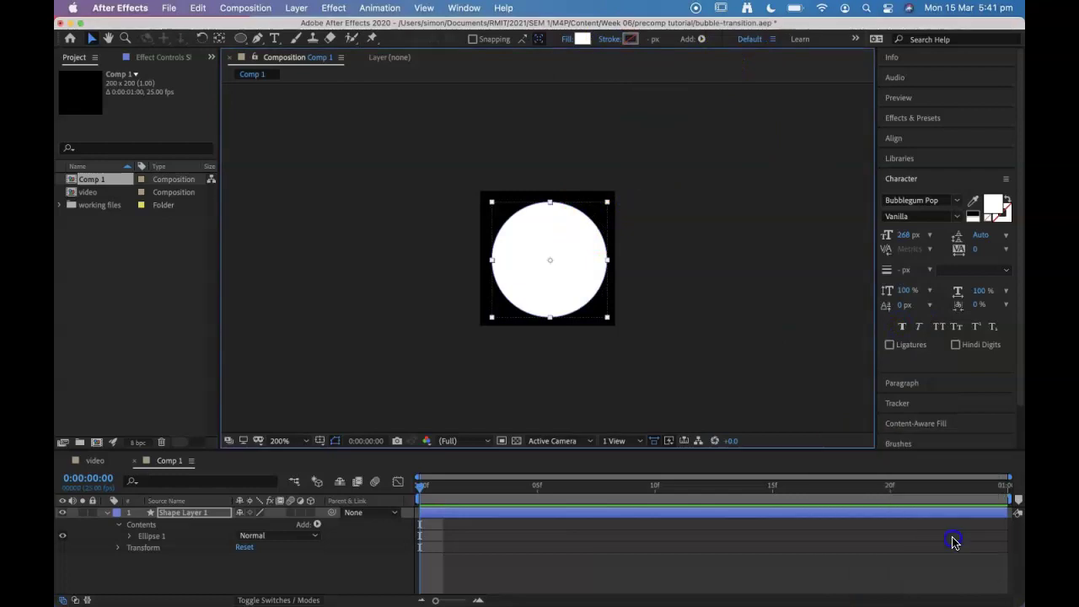
# Step: Use the Pan Behind tool to centre the anchor point of the circle's shape layer
pyautogui.click(222, 41)
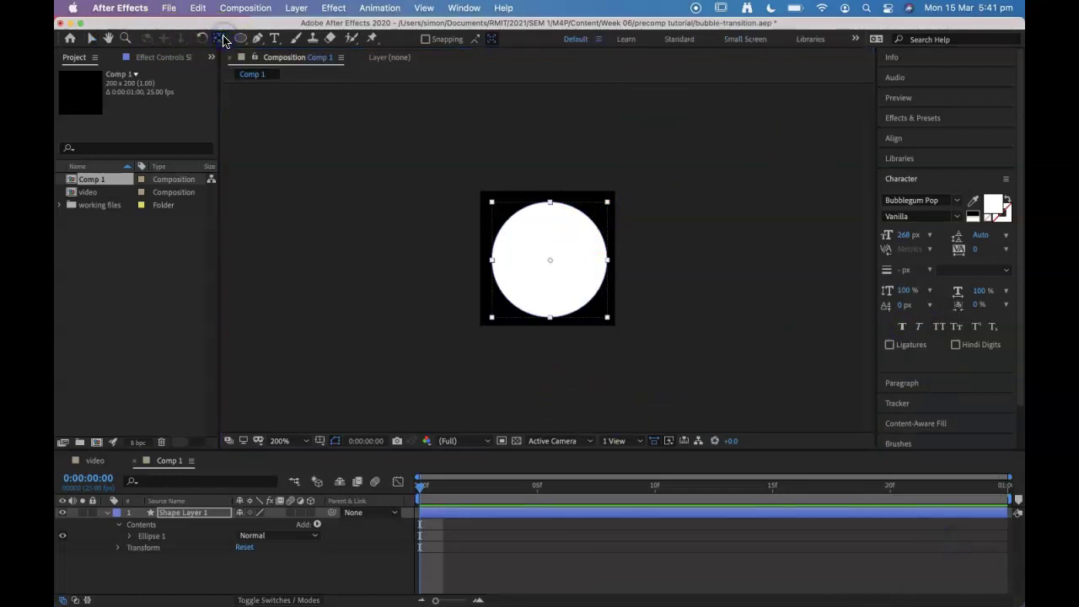
pyautogui.moveTo(476, 493); pyautogui.dragTo(497, 489)
pyautogui.press('Home')
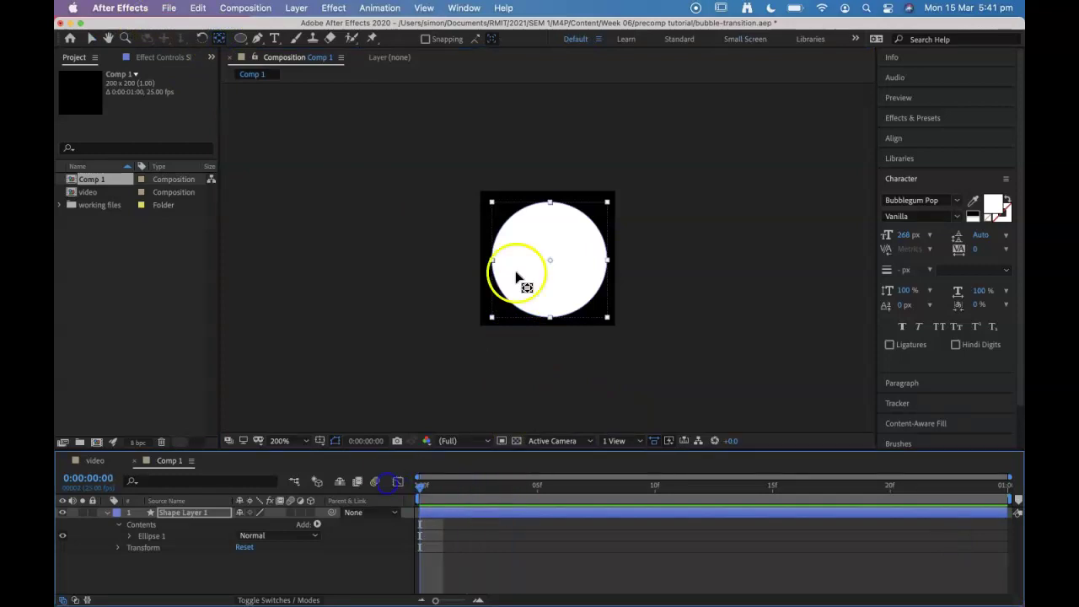
pyautogui.click(217, 41)
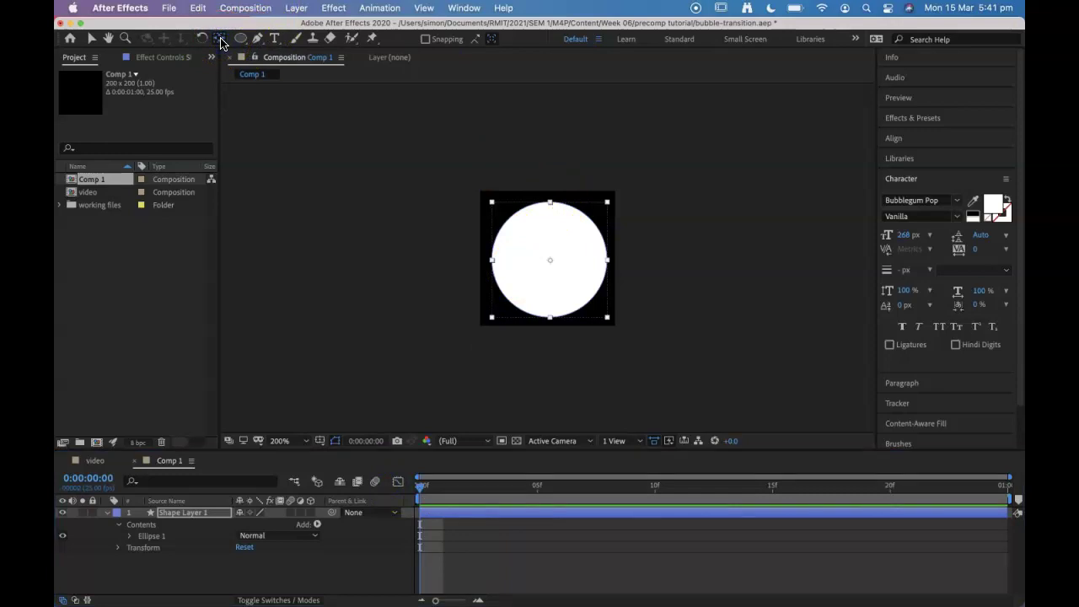
pyautogui.click(221, 41)
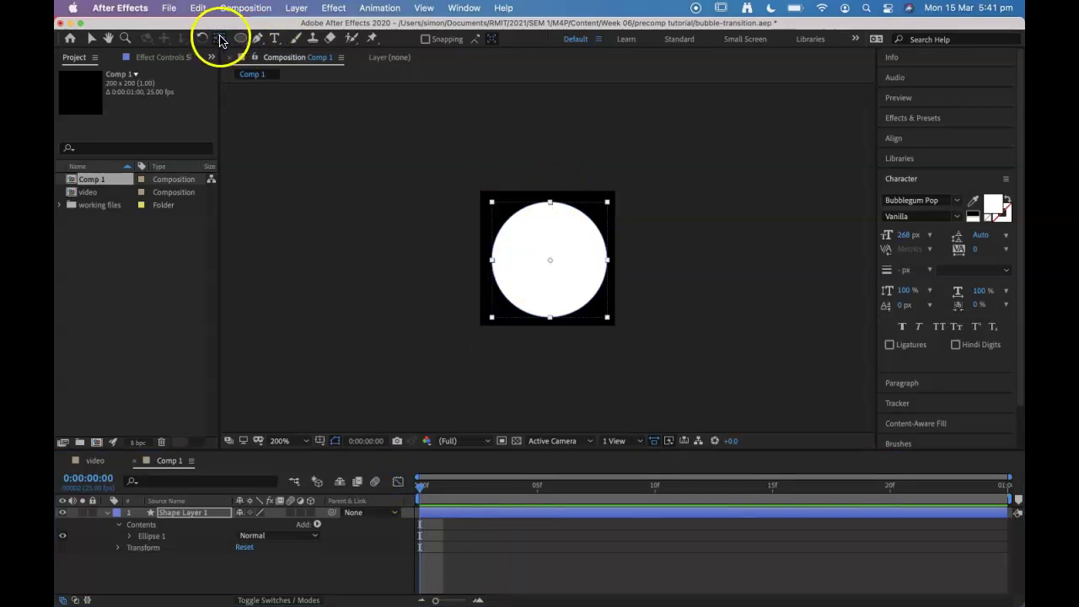
pyautogui.moveTo(579, 313); pyautogui.dragTo(561, 243)
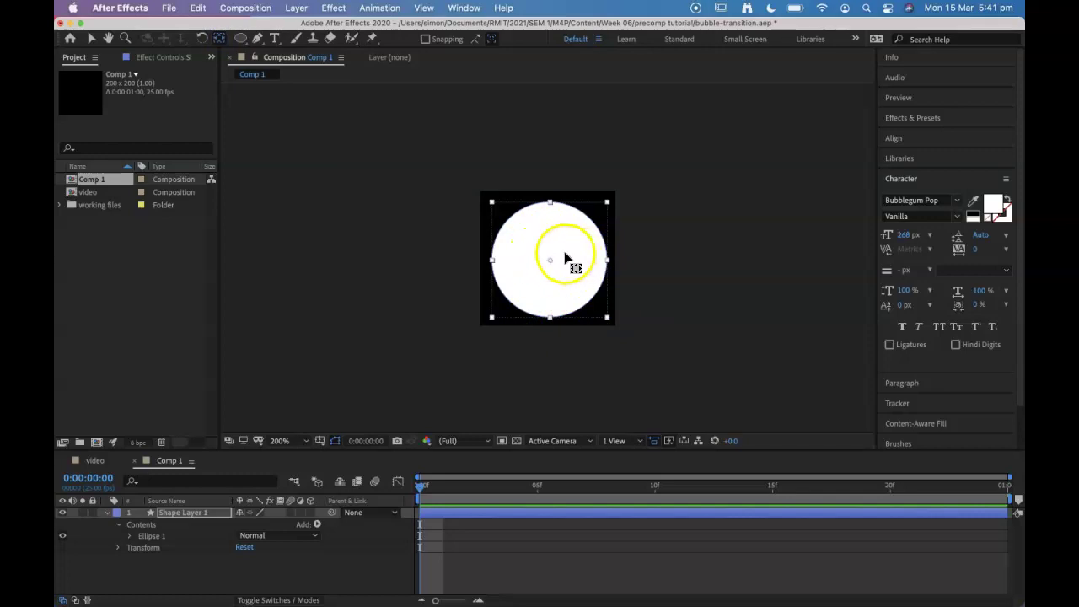
# Step: Align the circle to the composition's horizontal and vertical centre
pyautogui.click(92, 40)
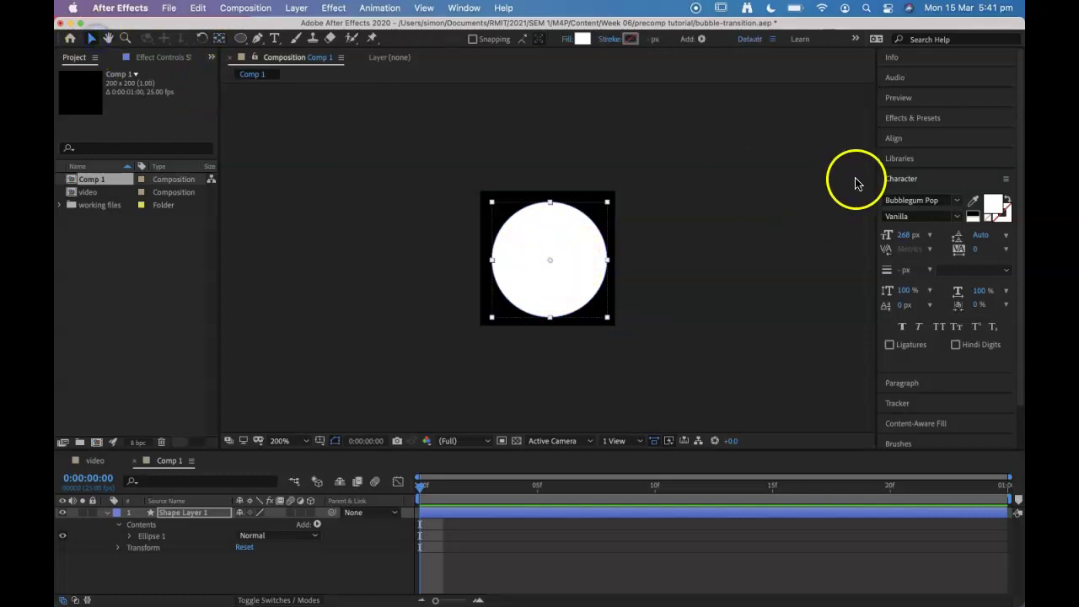
pyautogui.click(897, 141)
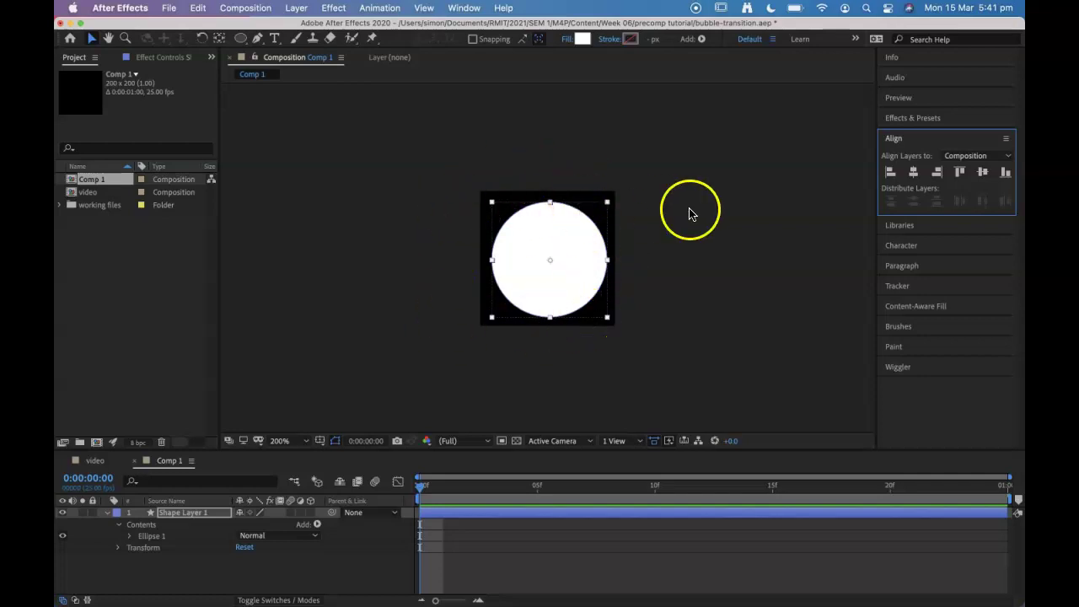
pyautogui.click(915, 174)
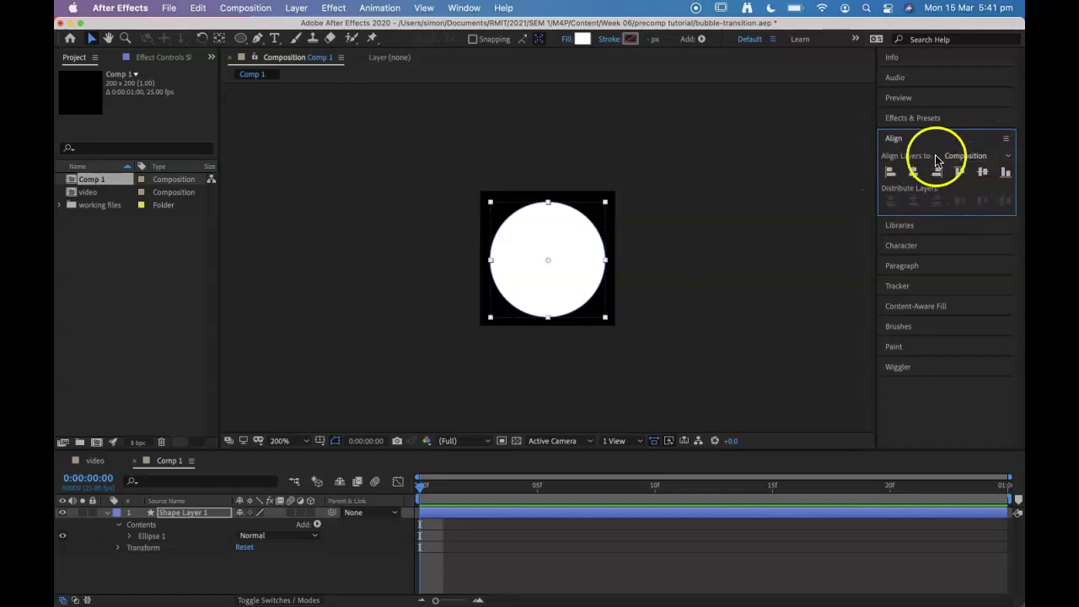
pyautogui.click(983, 172)
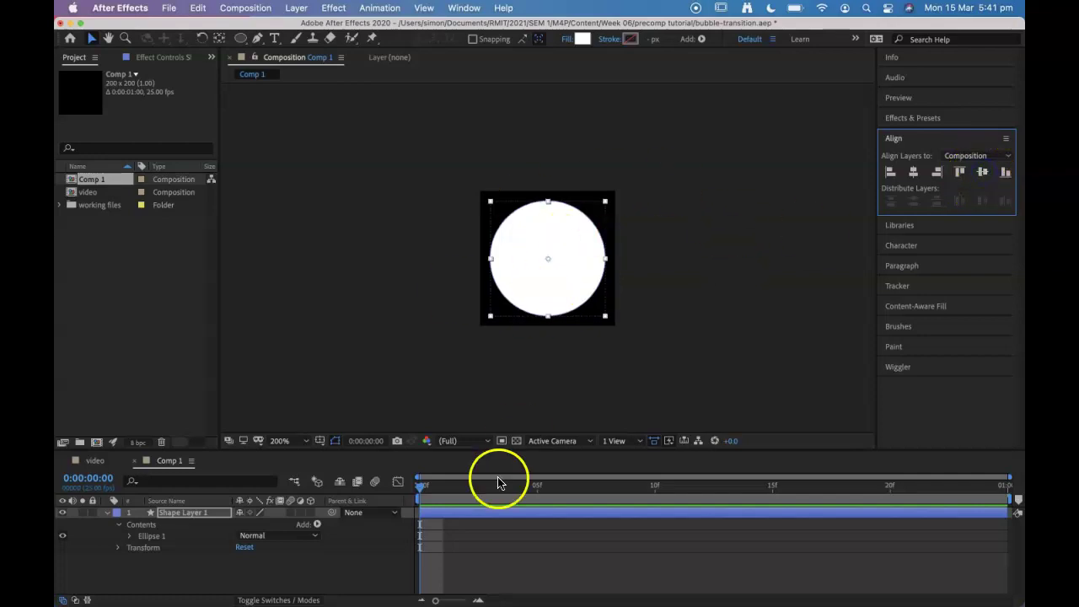
# Step: Reveal only the Scale property of the circle's shape layer and try out scaling the circle
pyautogui.click(171, 514)
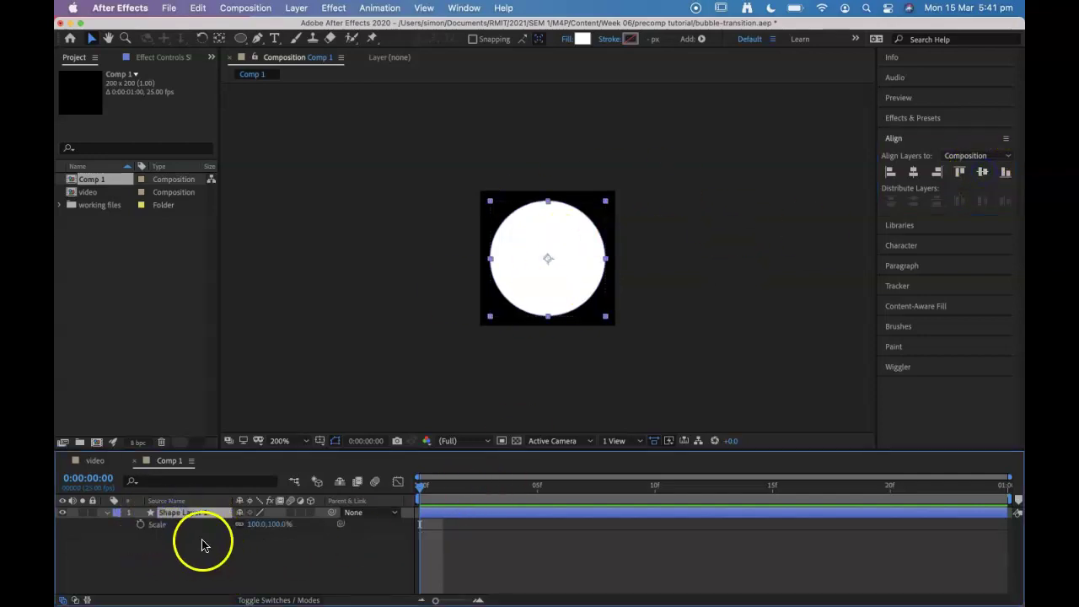
pyautogui.press('s')
pyautogui.moveTo(262, 524); pyautogui.dragTo(242, 511)
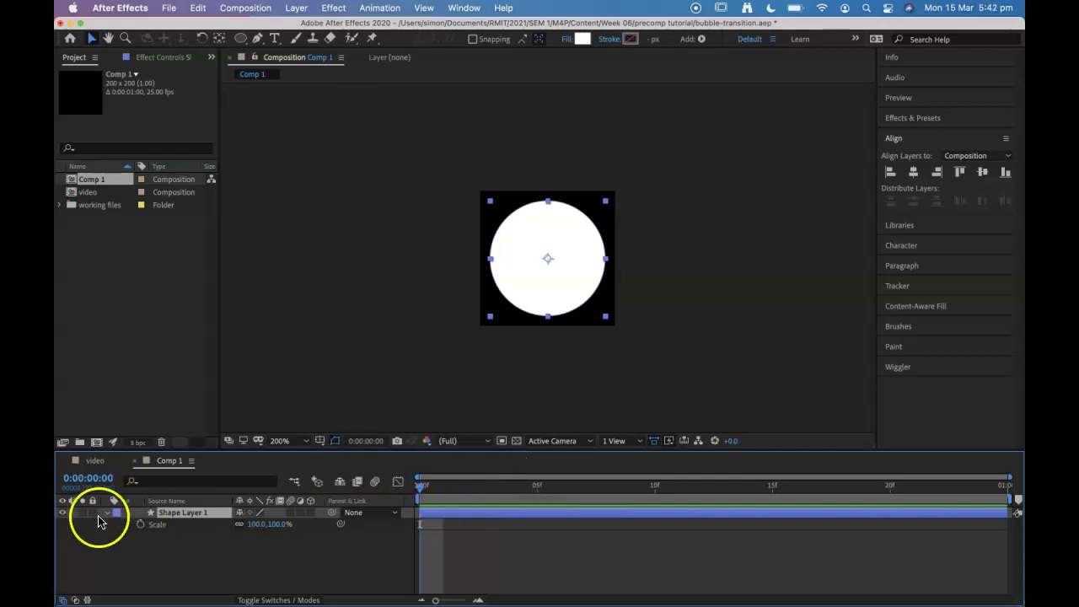
# Step: Add Scale keyframes to the circle's shape layer at the first frame and at 0:00:00:24
pyautogui.click(141, 525)
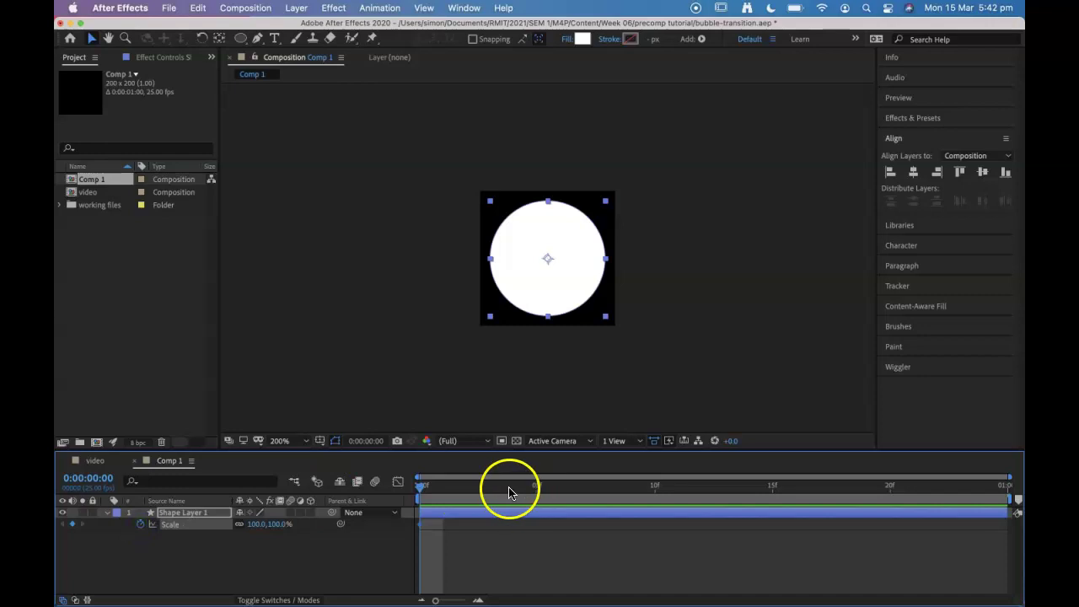
pyautogui.moveTo(428, 493); pyautogui.dragTo(1009, 497)
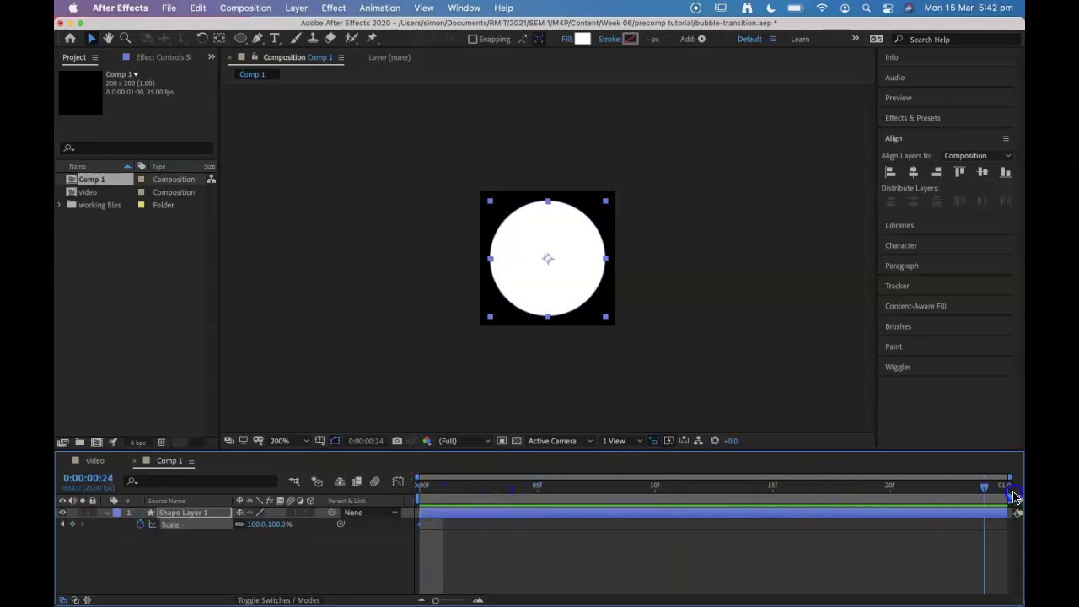
pyautogui.click(729, 540)
pyautogui.click(71, 525)
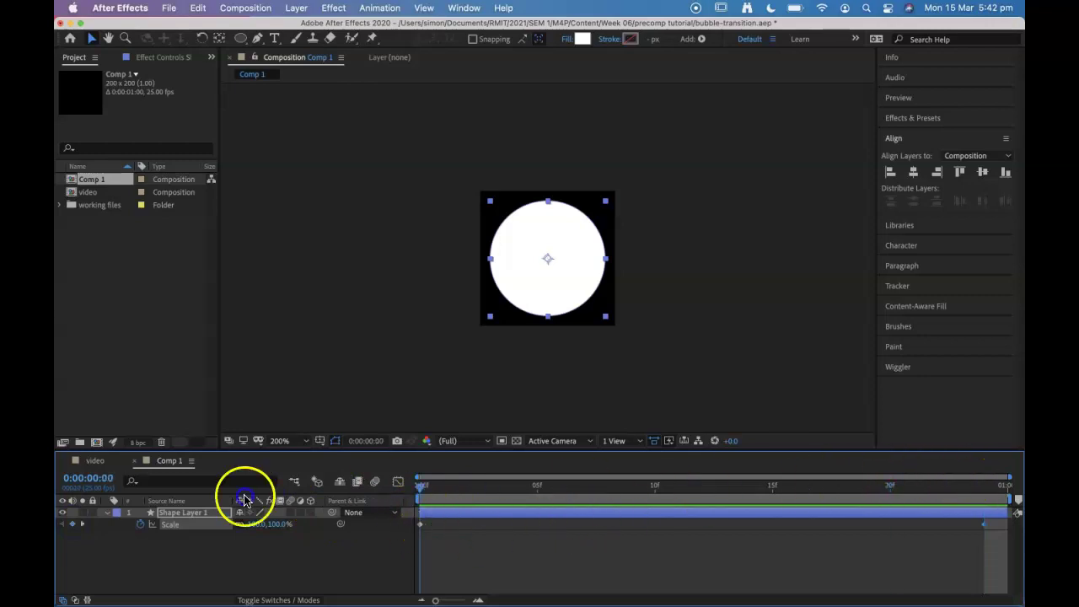
# Step: Set the circle's Scale at the first frame to 25% and preview the growth
pyautogui.press('Home')
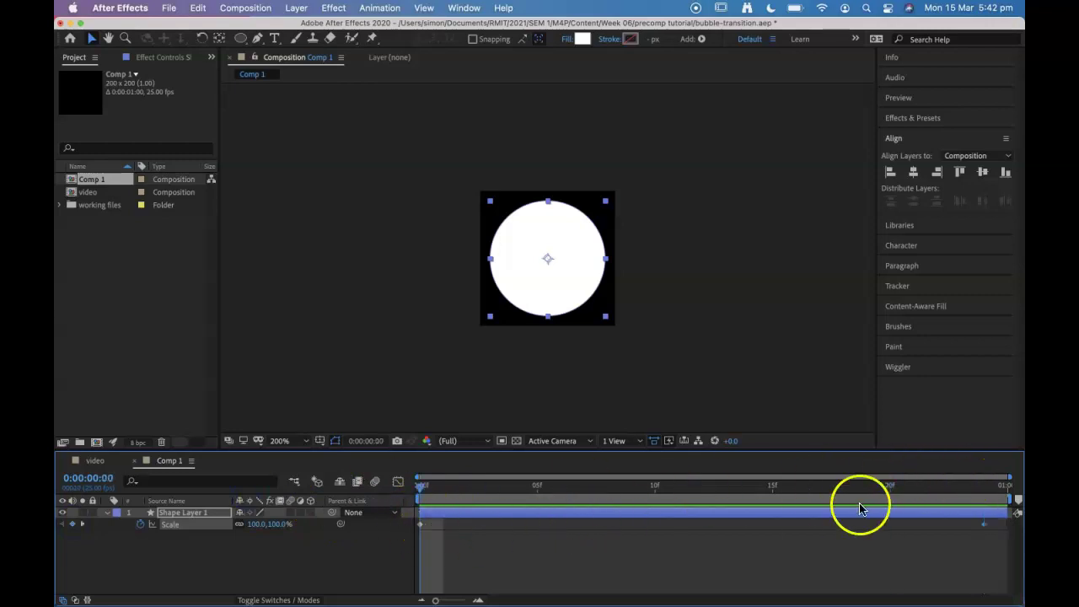
pyautogui.moveTo(275, 524); pyautogui.dragTo(219, 524)
pyautogui.moveTo(434, 494); pyautogui.dragTo(213, 492)
pyautogui.press('space')
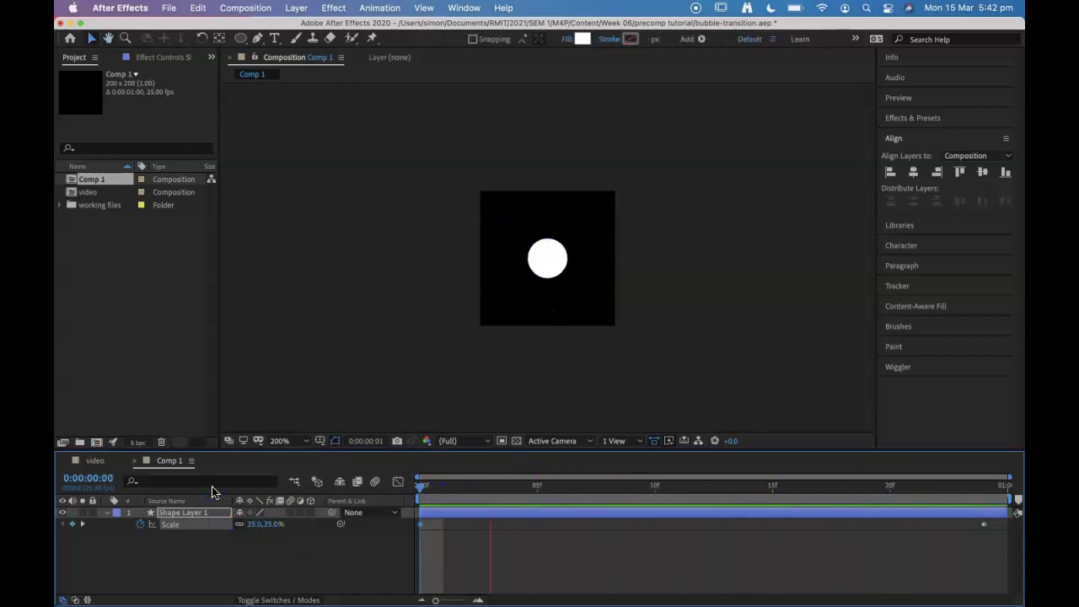
# Step: Apply Easy Ease to both Scale keyframes and preview the animation from the start
pyautogui.click(919, 598)
pyautogui.moveTo(997, 554); pyautogui.dragTo(419, 525)
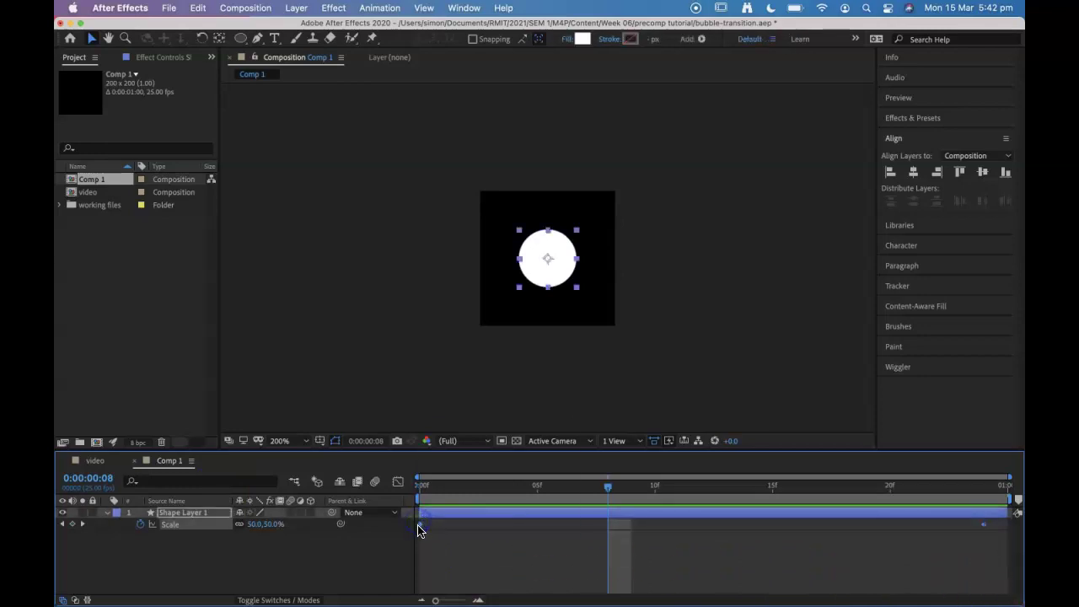
pyautogui.rightClick(419, 524)
pyautogui.moveTo(489, 592)
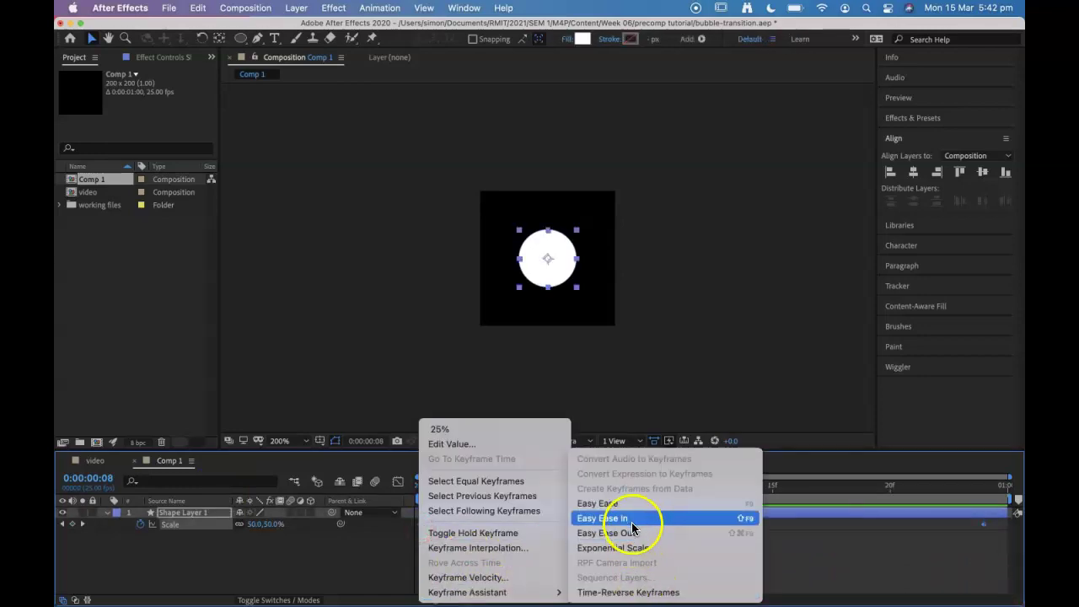
pyautogui.click(610, 504)
pyautogui.click(193, 499)
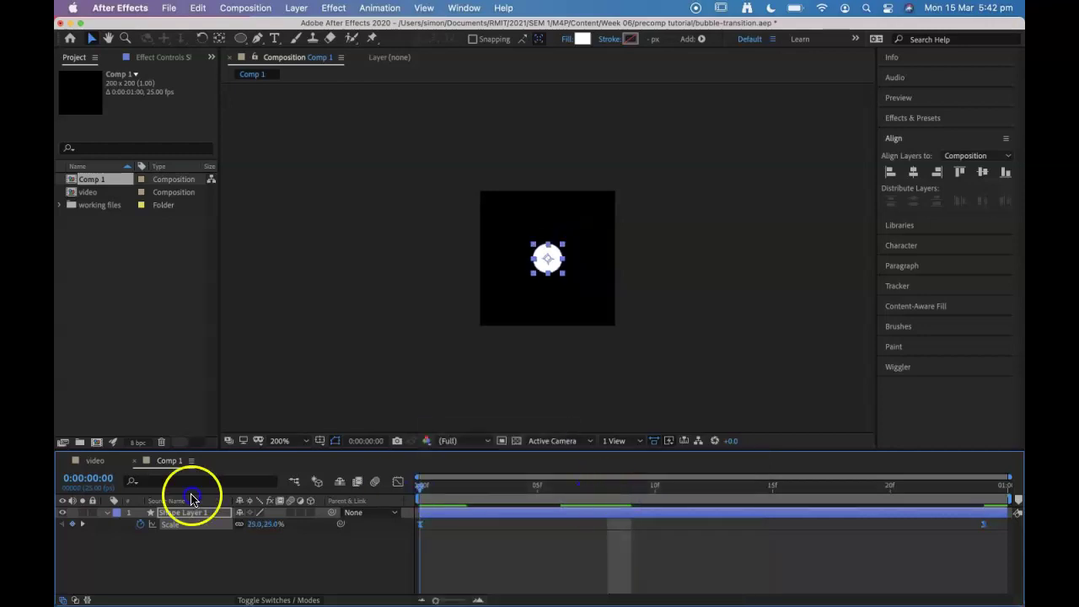
pyautogui.press('space')
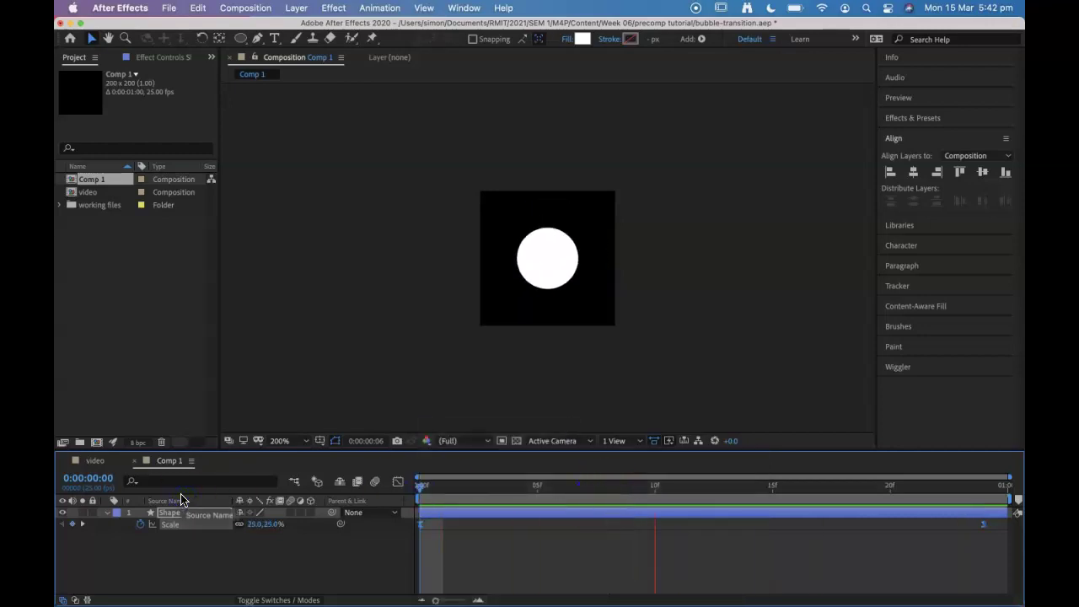
# Step: Reveal Opacity alongside Scale and add Opacity keyframes at 100% at the first frame, frame 5, frame 15 and frame 24
pyautogui.click(241, 511)
pyautogui.moveTo(574, 479); pyautogui.dragTo(417, 489)
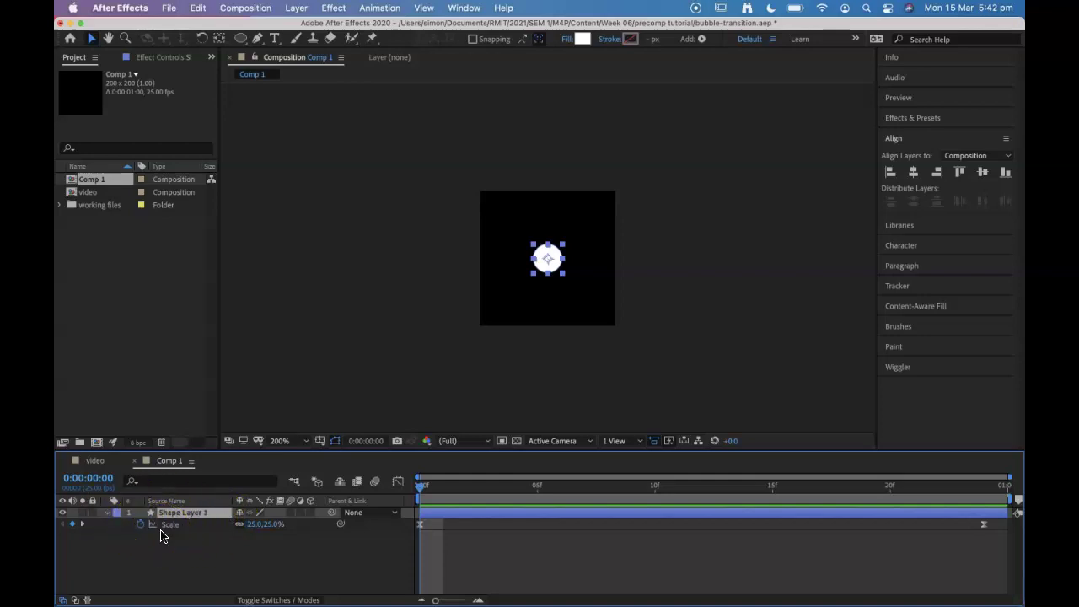
pyautogui.click(397, 485)
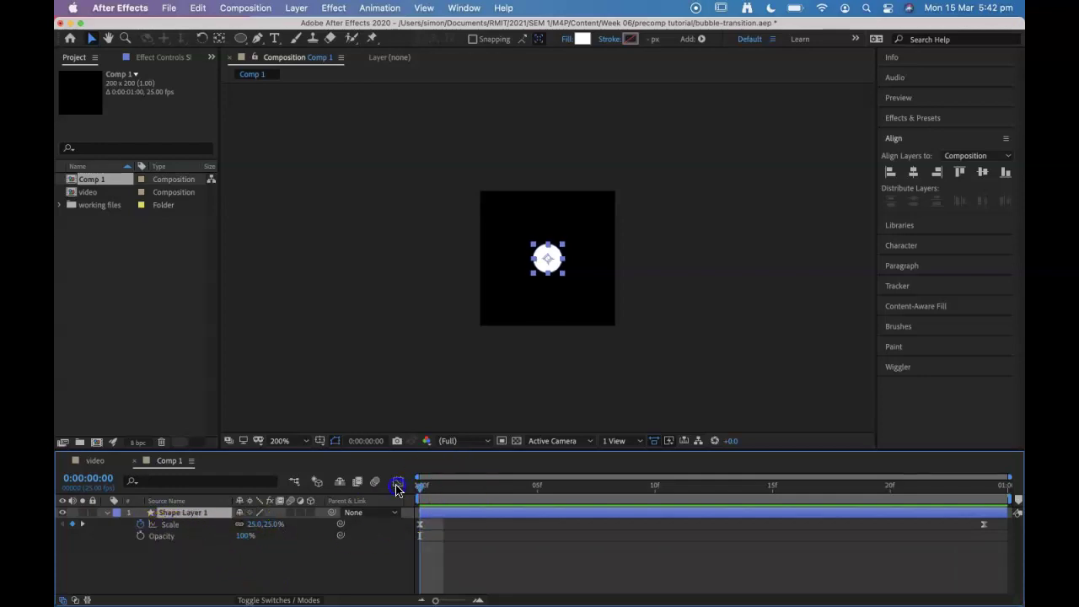
pyautogui.click(140, 536)
pyautogui.moveTo(426, 491); pyautogui.dragTo(1019, 500)
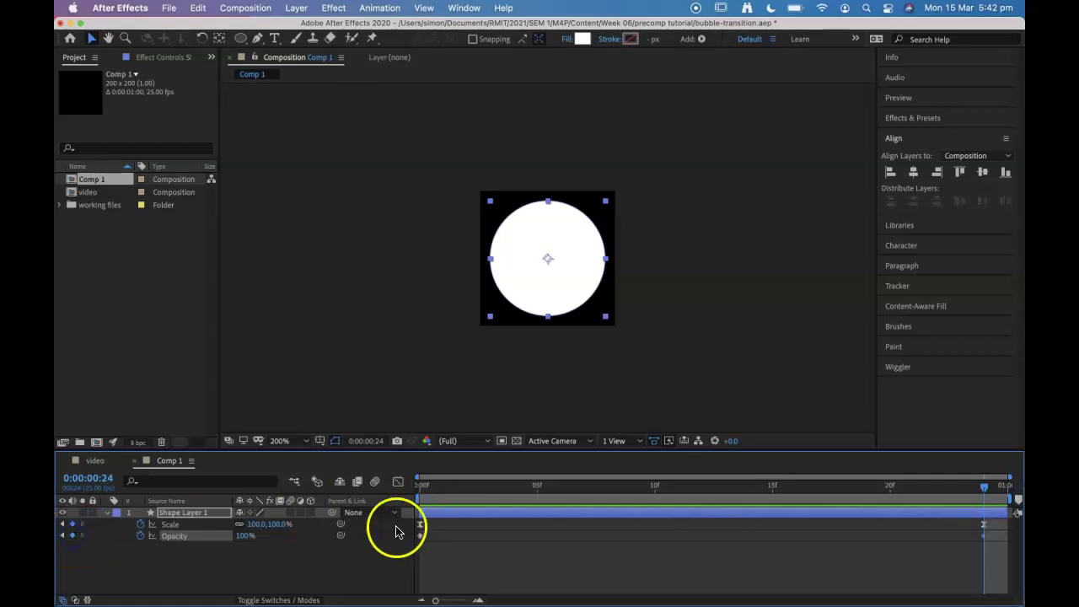
pyautogui.moveTo(541, 492)
pyautogui.mouseDown()
pyautogui.moveTo(492, 492)
pyautogui.moveTo(541, 495)
pyautogui.mouseUp()
pyautogui.click(73, 535)
# Step: Set the circle's Opacity to 0% on the first keyframe and 3% on the last, preview the fade and collapse the layer
pyautogui.moveTo(753, 492); pyautogui.dragTo(420, 489)
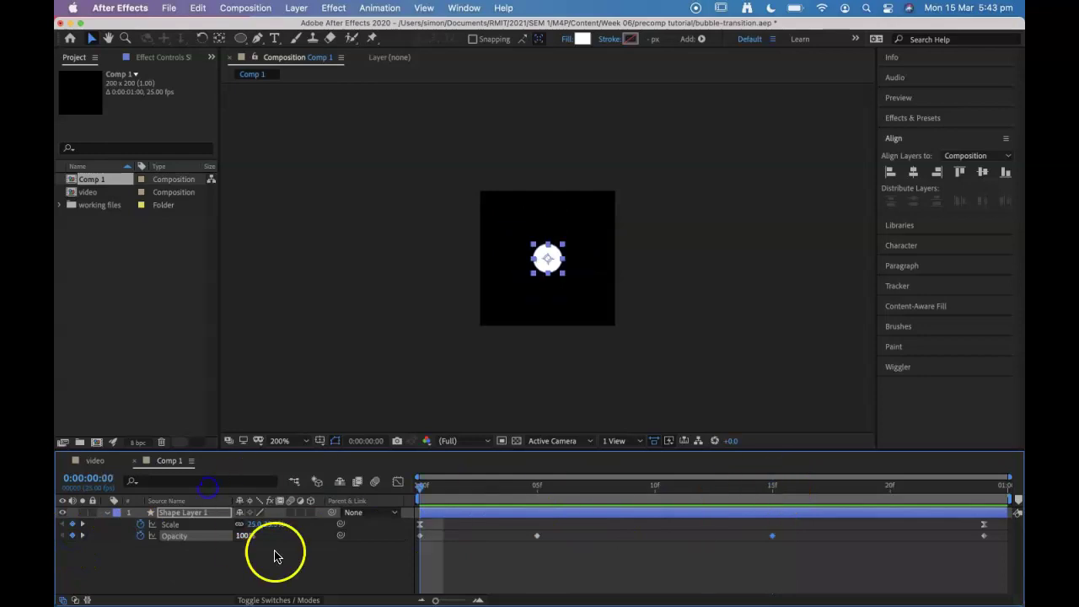
pyautogui.moveTo(245, 537); pyautogui.dragTo(174, 535)
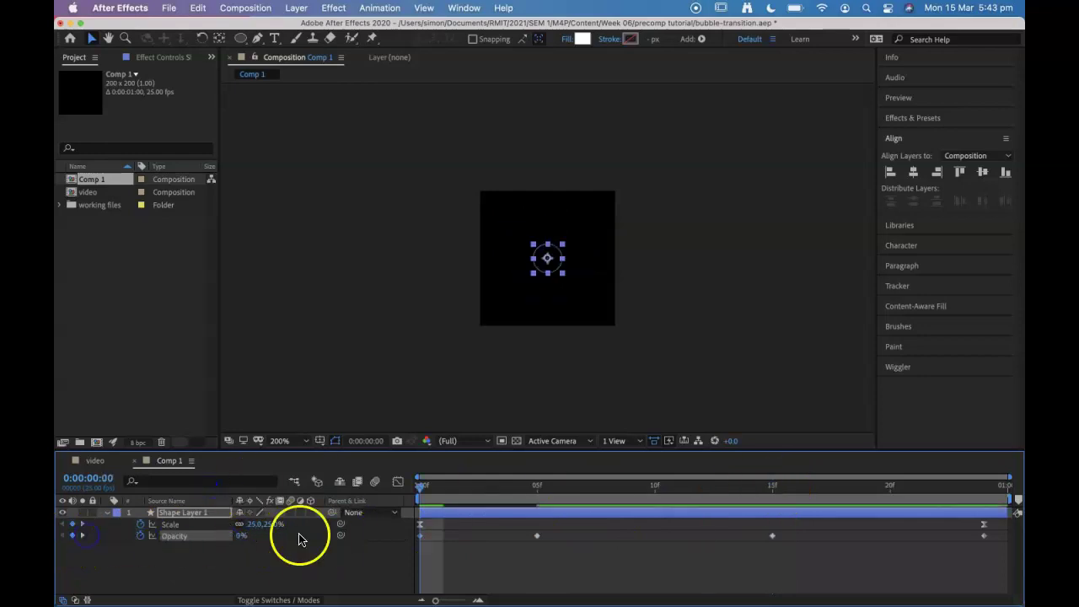
pyautogui.moveTo(449, 498); pyautogui.dragTo(1011, 498)
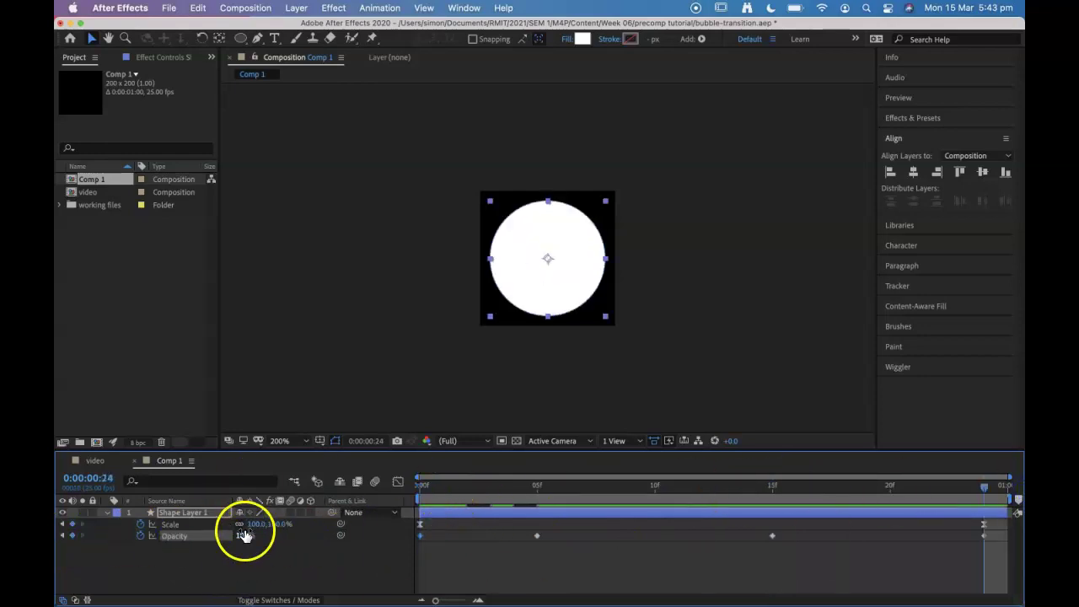
pyautogui.moveTo(242, 537); pyautogui.dragTo(169, 537)
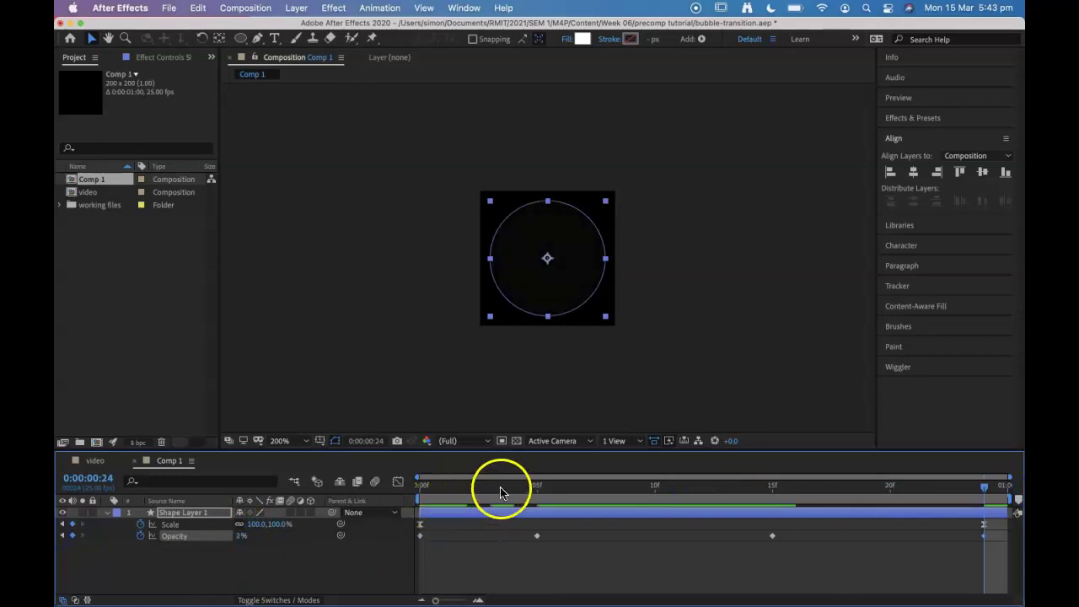
pyautogui.moveTo(501, 489); pyautogui.dragTo(245, 496)
pyautogui.press('space')
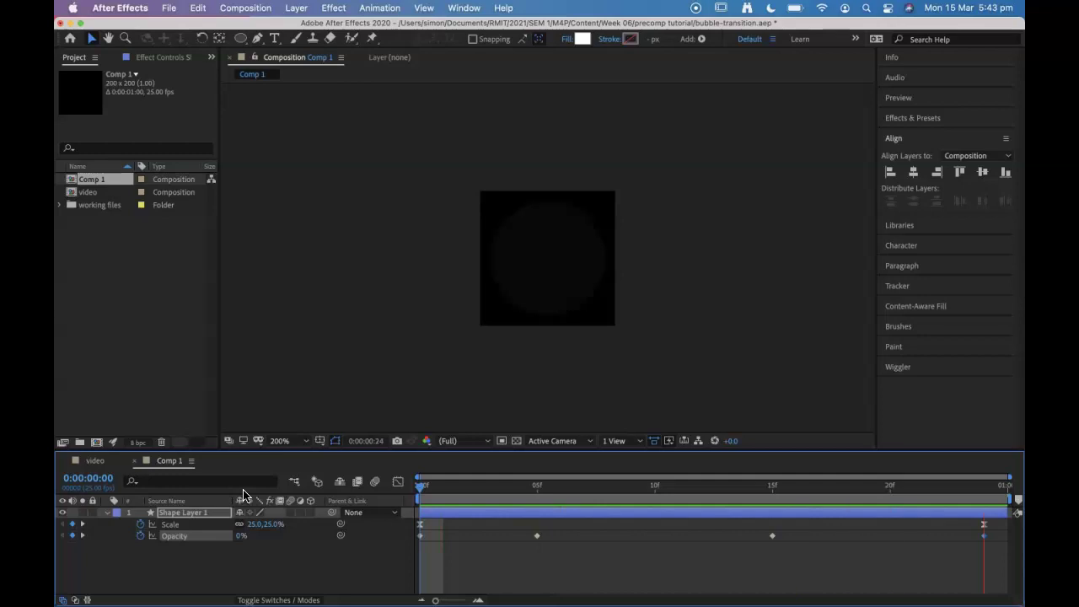
pyautogui.press('space')
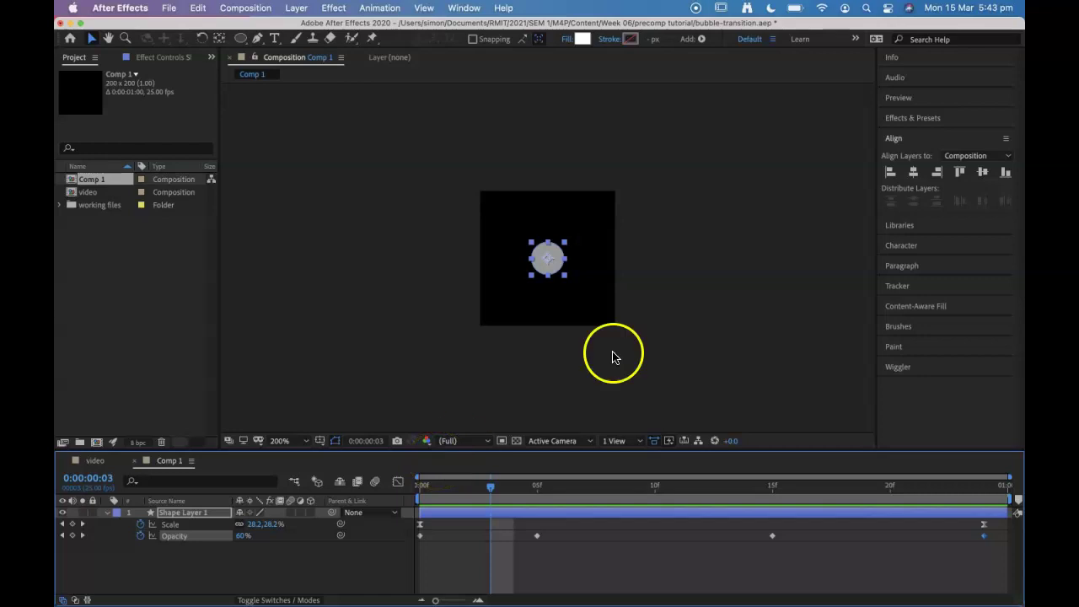
pyautogui.click(107, 513)
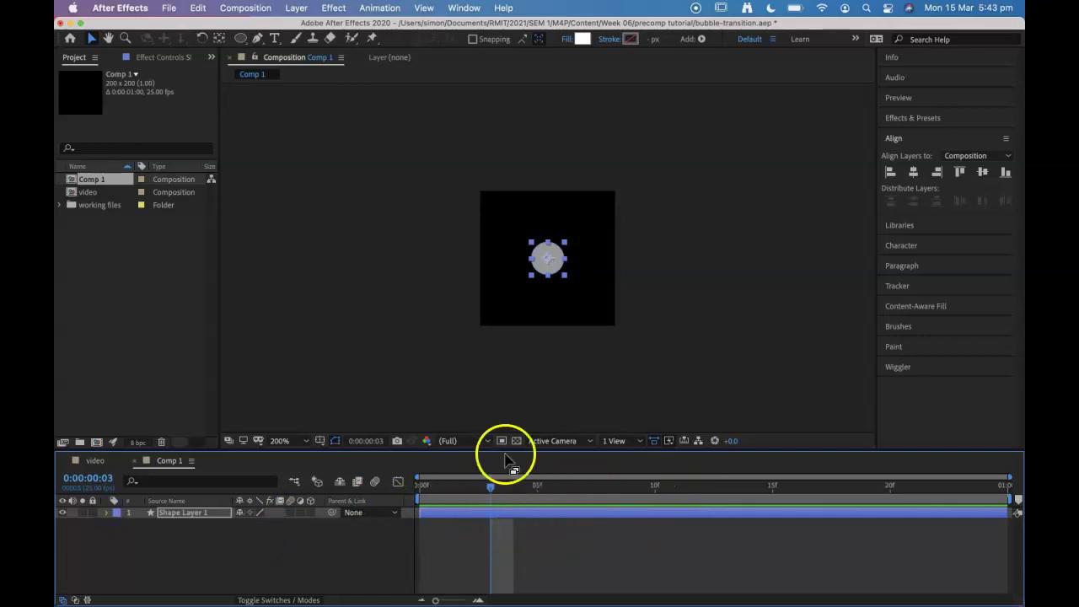
# Step: Rename the circle's composition, Comp 1, as "01 bubble single"
pyautogui.click(84, 181)
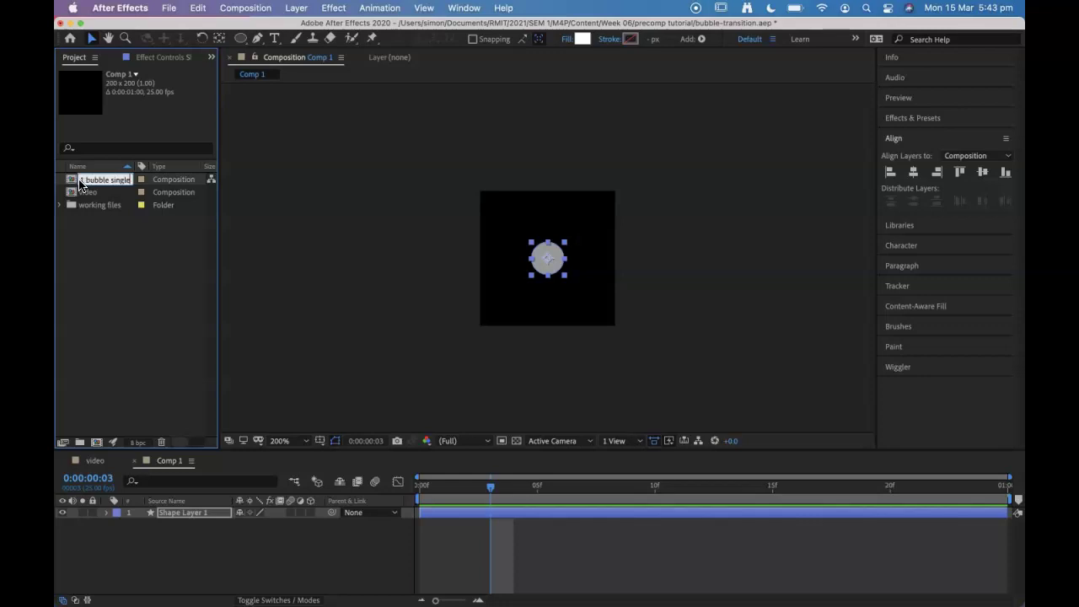
pyautogui.click(155, 256)
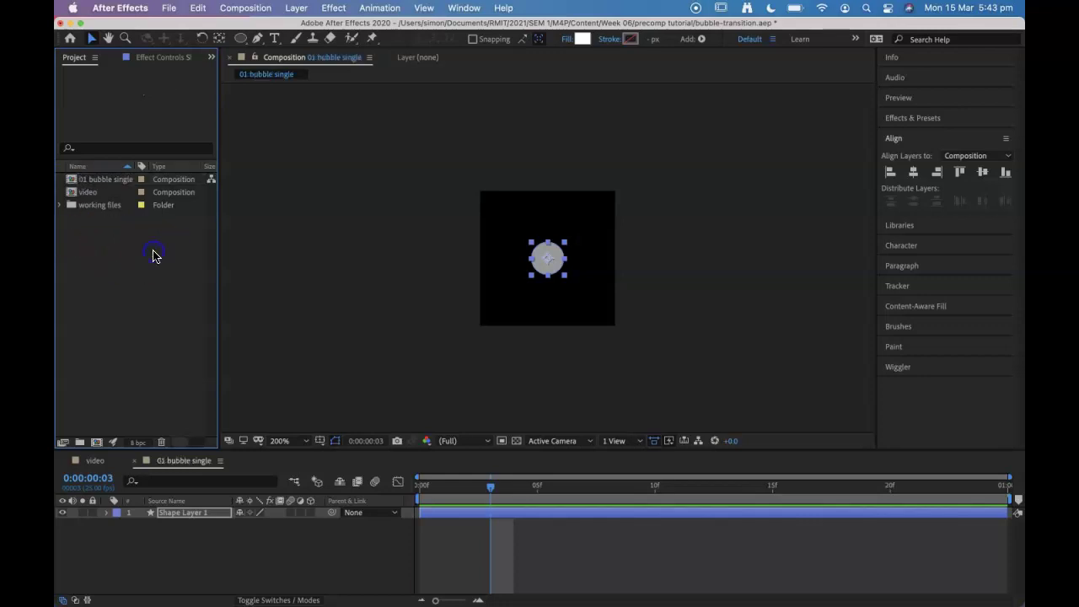
pyautogui.click(84, 182)
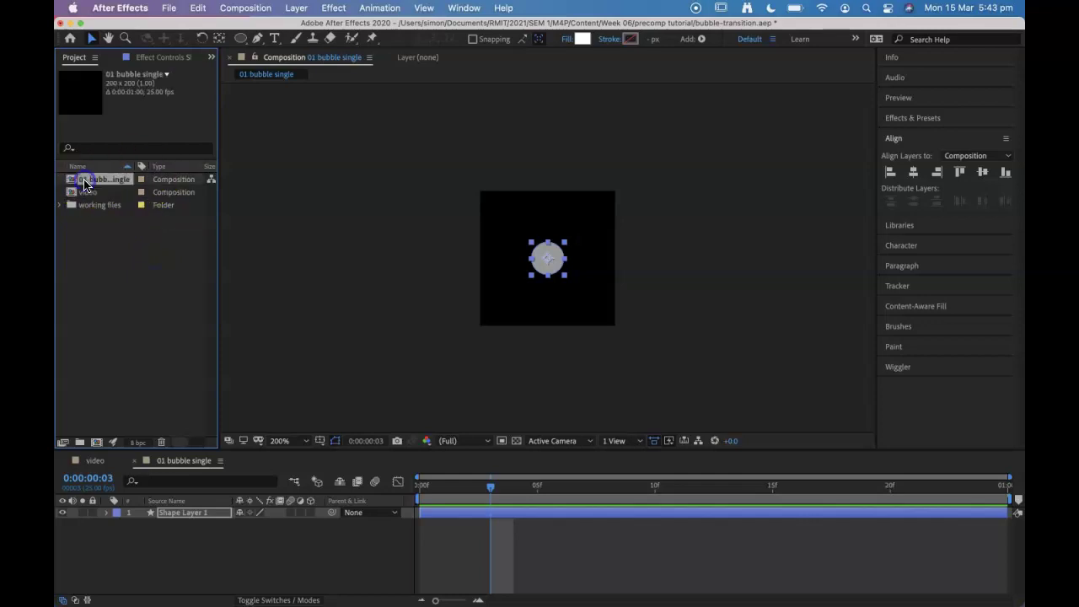
# Step: Create a new 200 x 500 px composition lasting one second at 25 fps and rename it "02 bubble move"
pyautogui.click(239, 10)
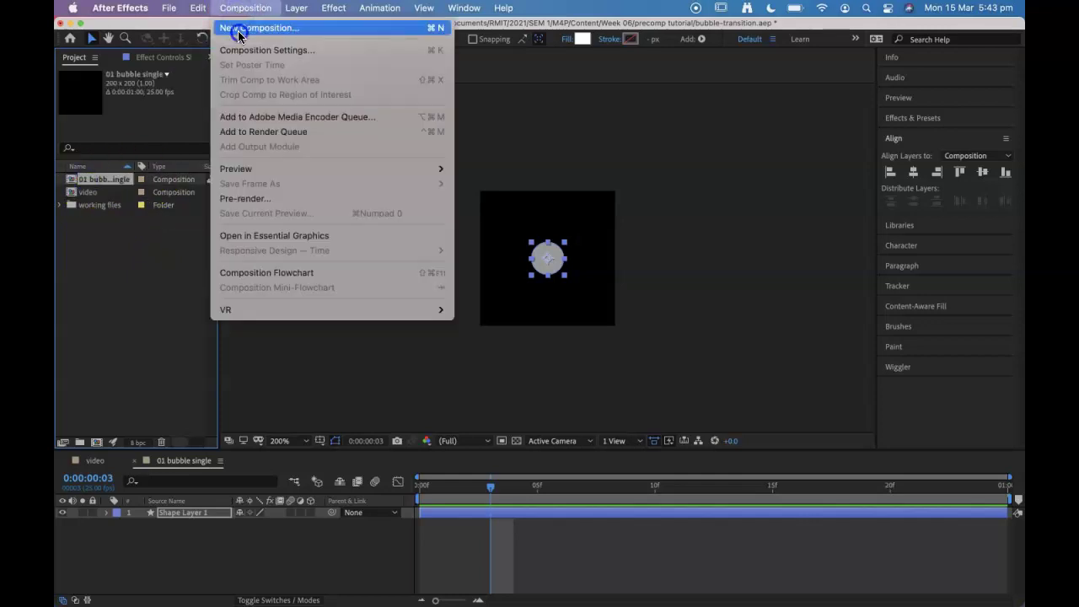
pyautogui.click(238, 28)
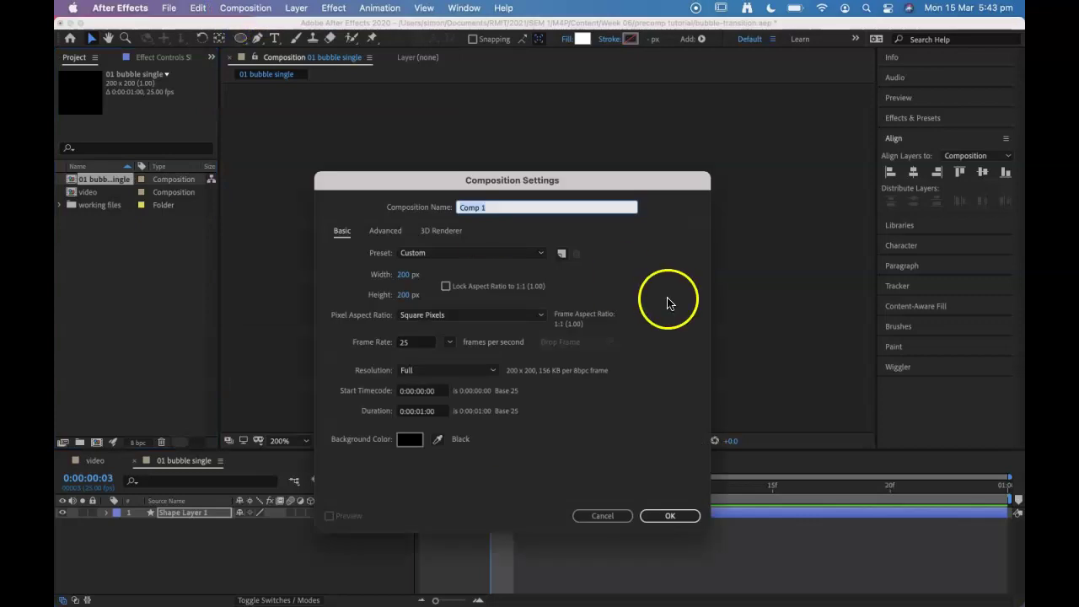
pyautogui.click(408, 295)
pyautogui.write('50')
pyautogui.click(422, 413)
pyautogui.click(657, 515)
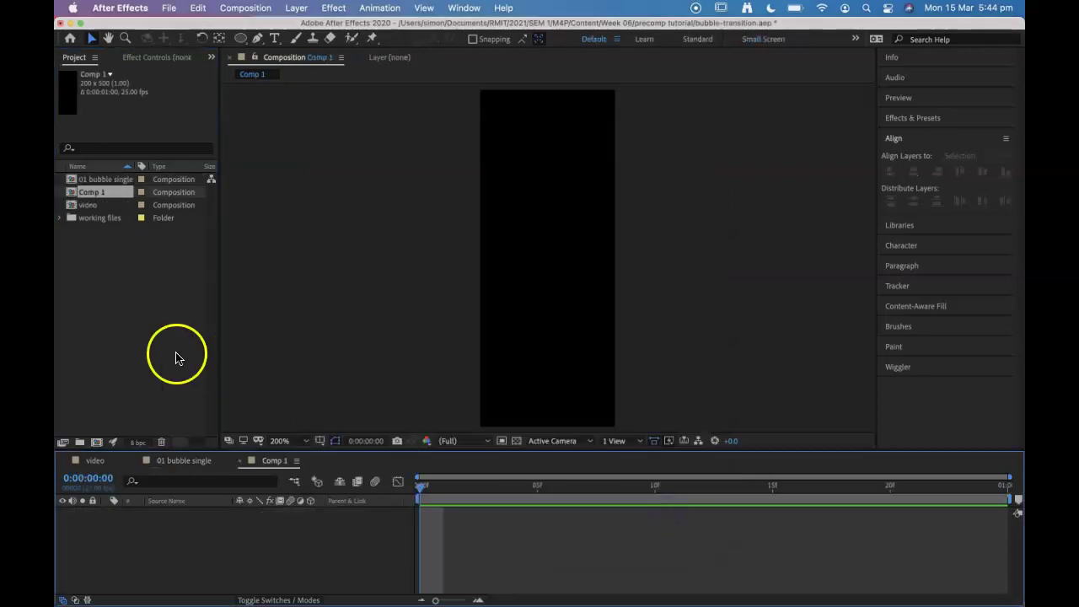
pyautogui.click(93, 193)
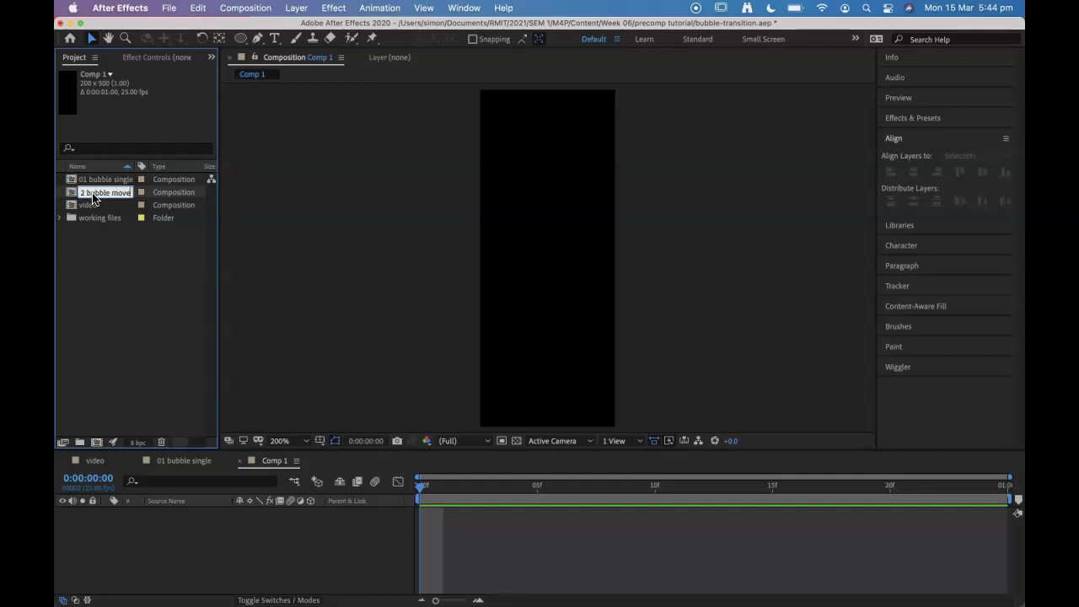
pyautogui.click(95, 259)
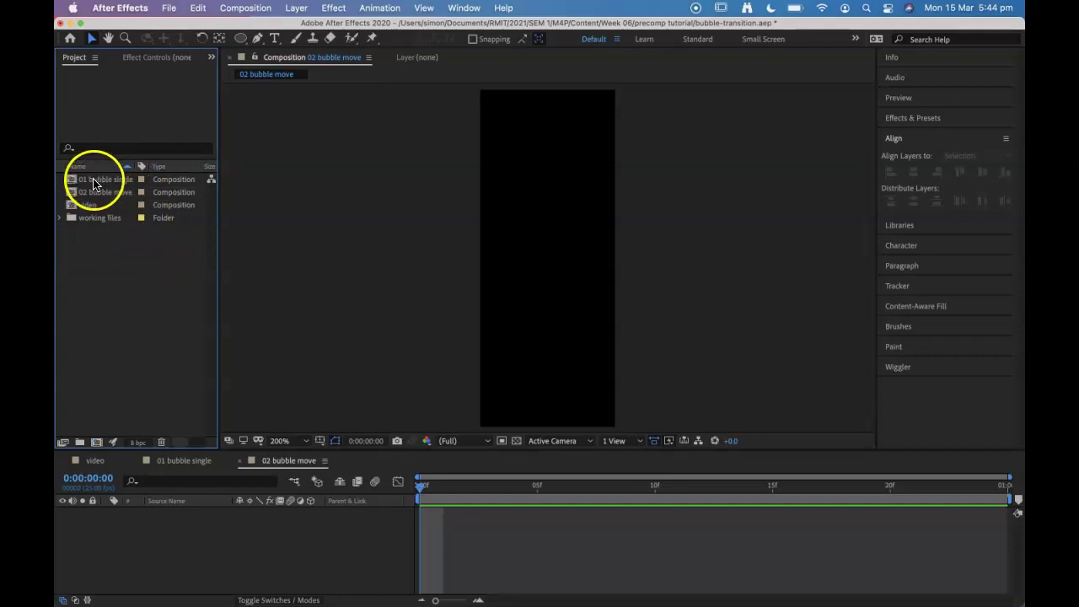
# Step: Nest the 01 bubble single composition as a layer inside 02 bubble move
pyautogui.moveTo(93, 184); pyautogui.dragTo(226, 451)
pyautogui.moveTo(179, 520); pyautogui.dragTo(173, 520)
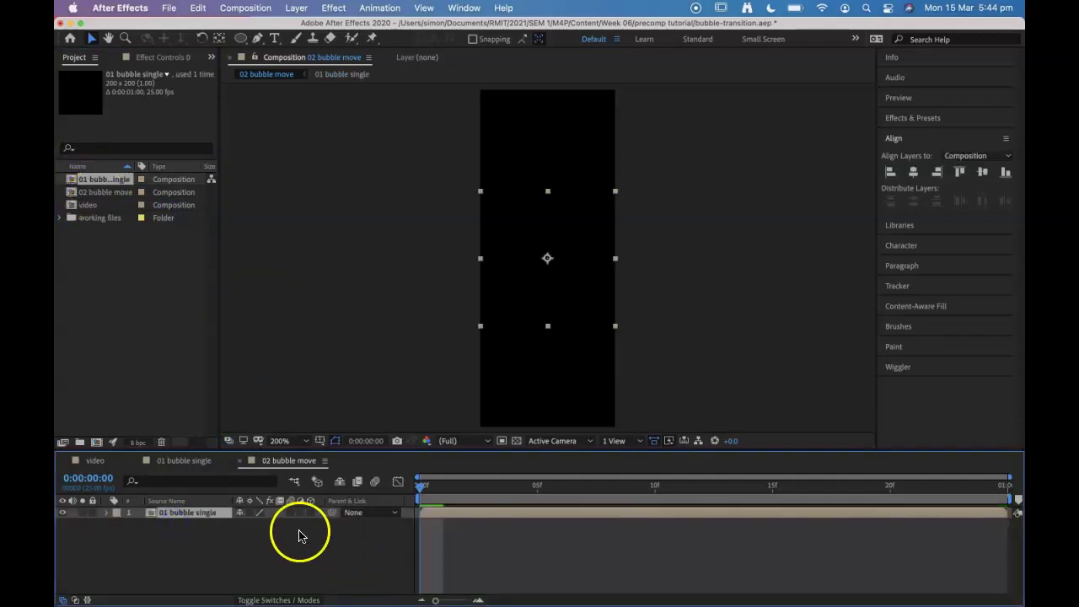
# Step: Switch back and forth between 01 bubble single and 02 bubble move to compare the nested layer with its source
pyautogui.click(179, 462)
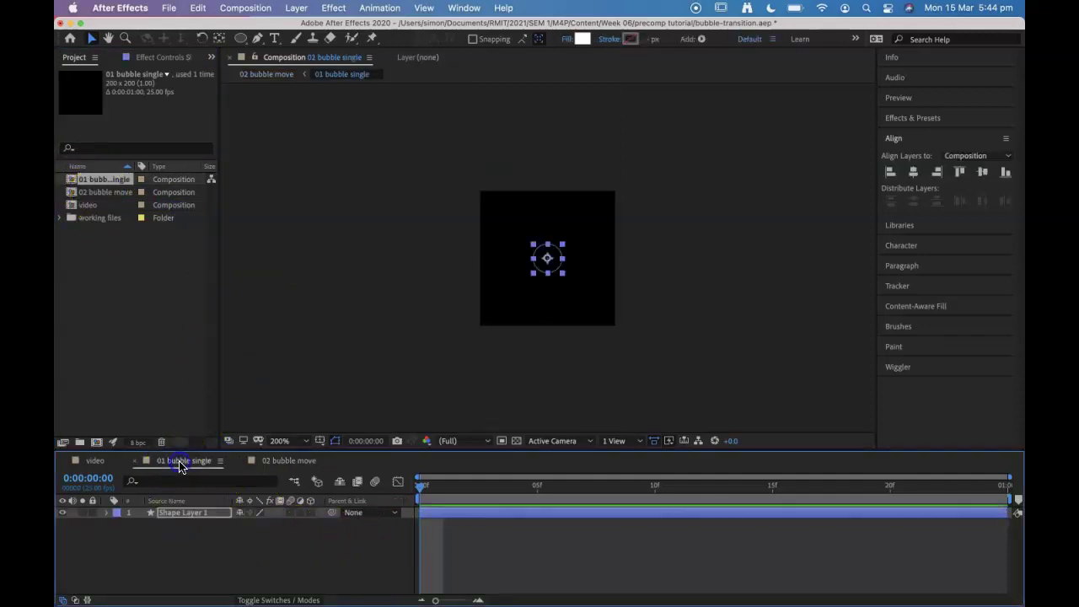
pyautogui.click(284, 460)
pyautogui.click(185, 462)
pyautogui.click(288, 461)
pyautogui.click(181, 462)
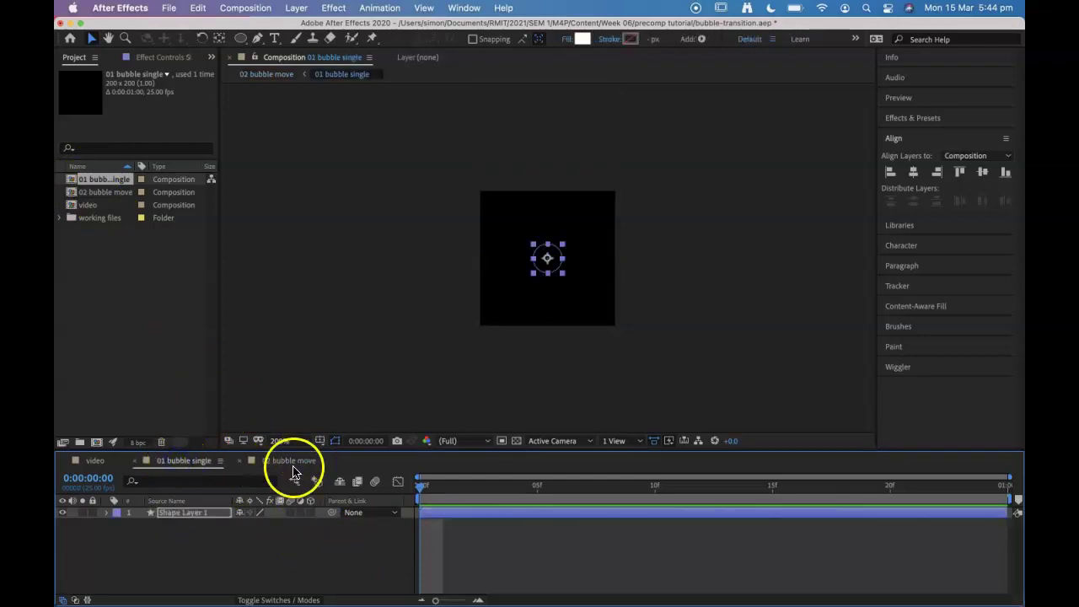
pyautogui.click(291, 462)
pyautogui.click(200, 463)
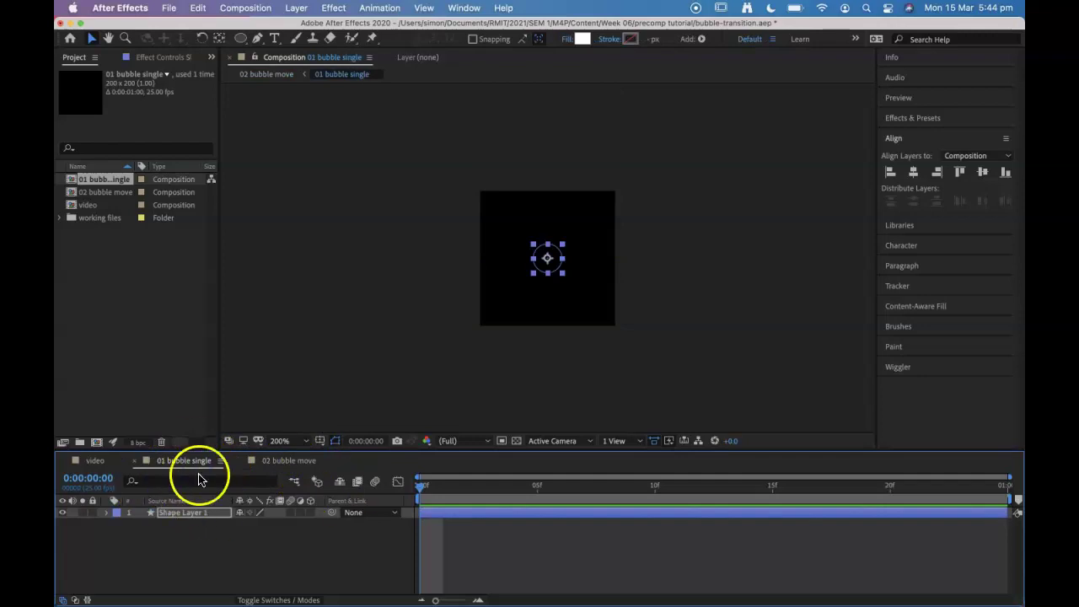
pyautogui.click(288, 461)
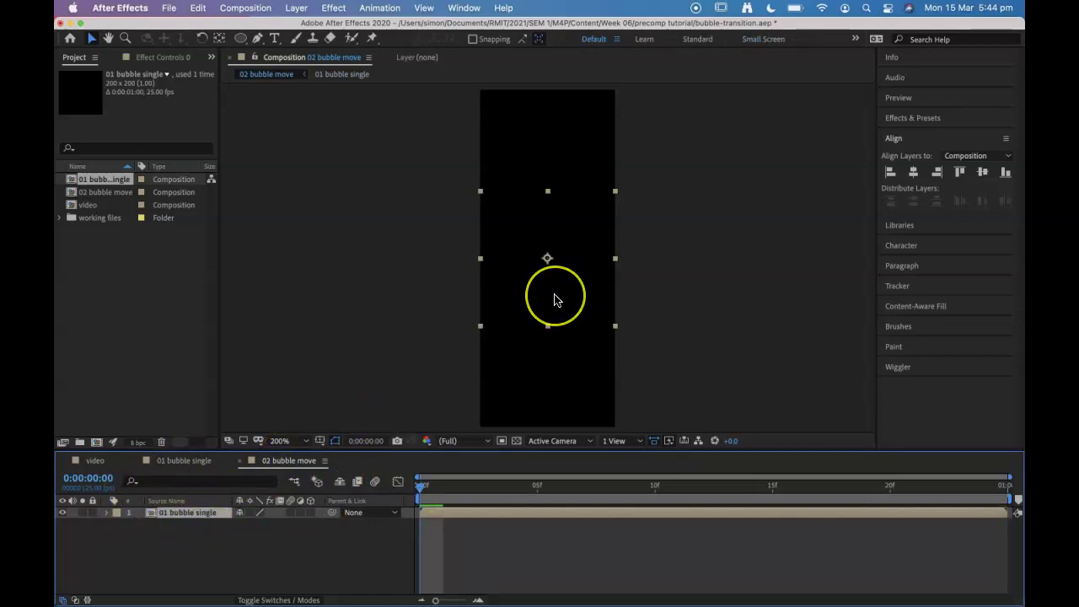
# Step: Move the nested bubble layer down to the composition's bottom edge at position 100, 400 and reveal its Position property
pyautogui.moveTo(656, 382); pyautogui.dragTo(651, 361)
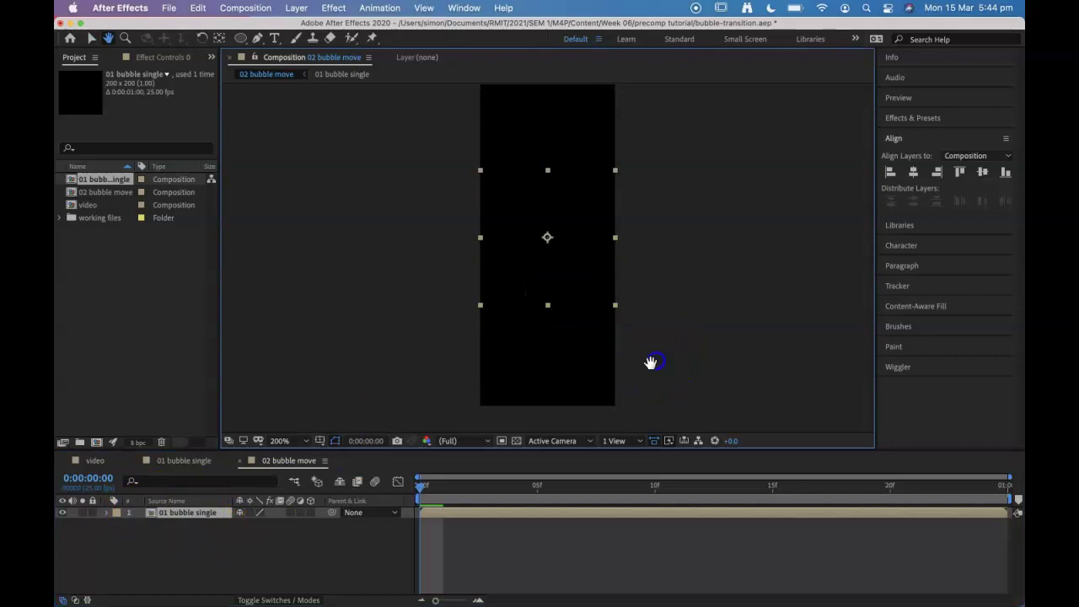
pyautogui.click(268, 472)
pyautogui.moveTo(591, 273); pyautogui.dragTo(587, 354)
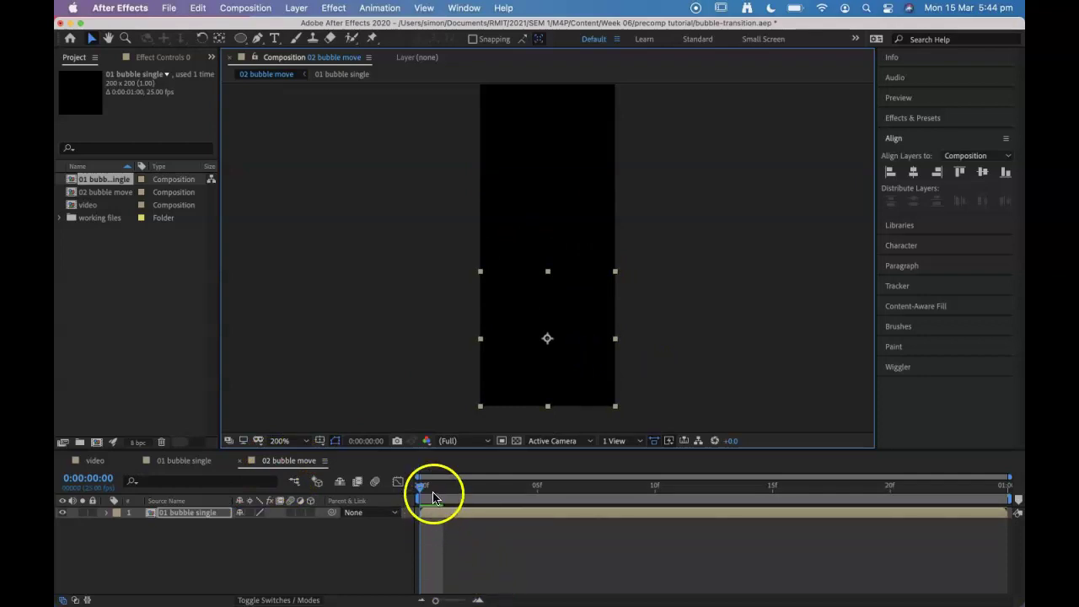
pyautogui.press('p')
pyautogui.click(189, 523)
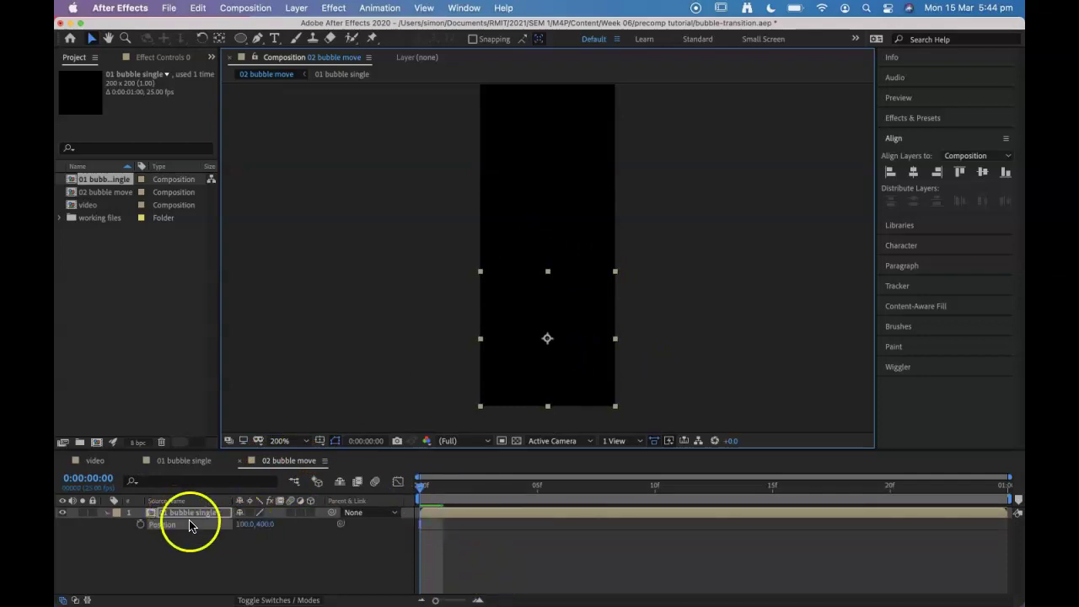
# Step: Keyframe the nested bubble's Position from 100, 400 at the first frame to 100, 124 at frame 24, so it moves straight up
pyautogui.click(141, 524)
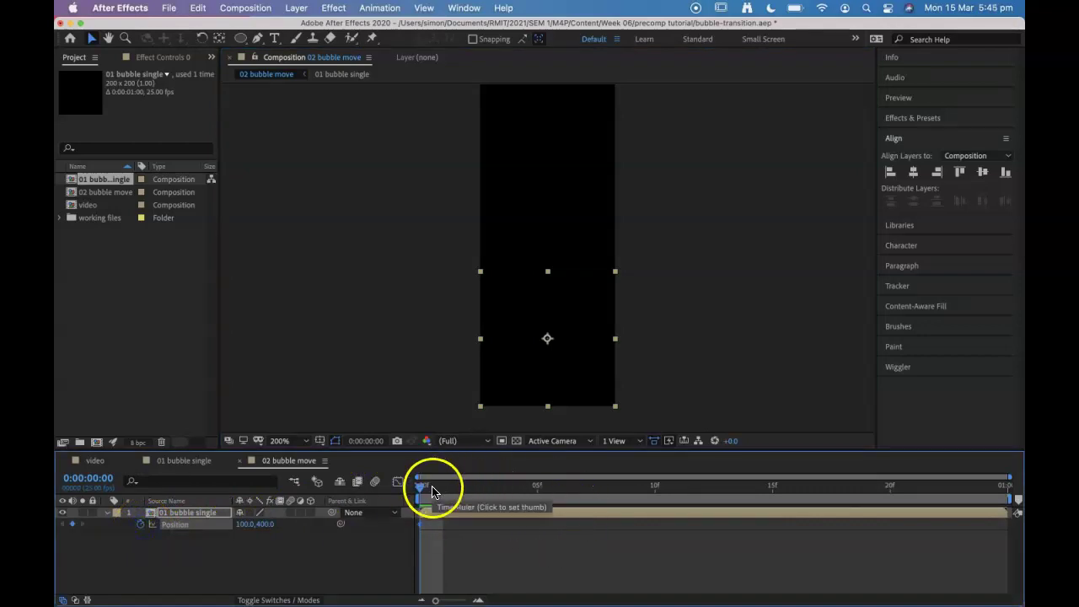
pyautogui.moveTo(425, 493); pyautogui.dragTo(1019, 499)
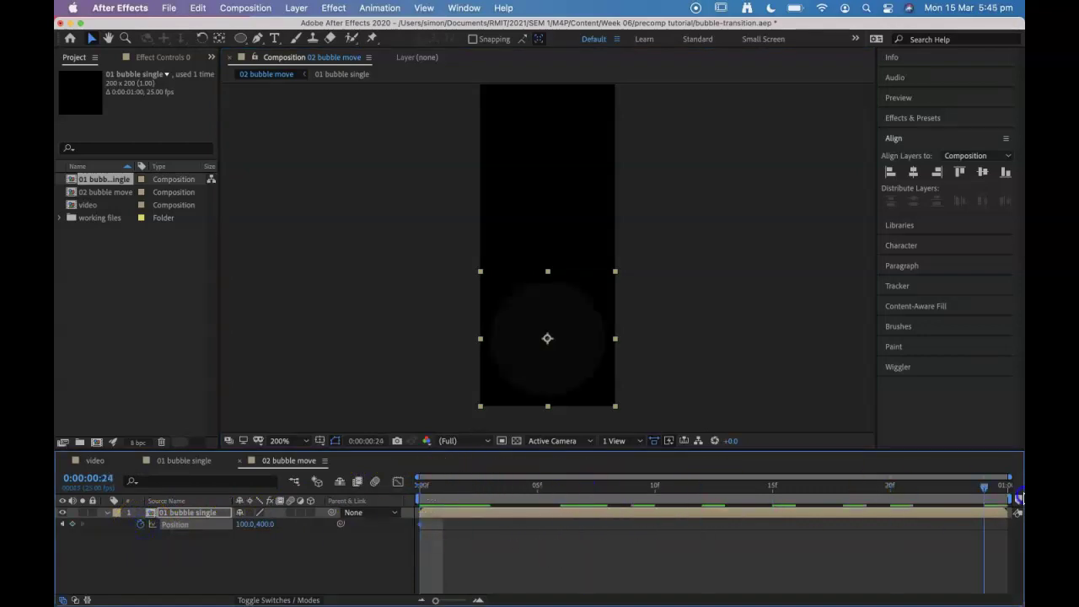
pyautogui.click(258, 524)
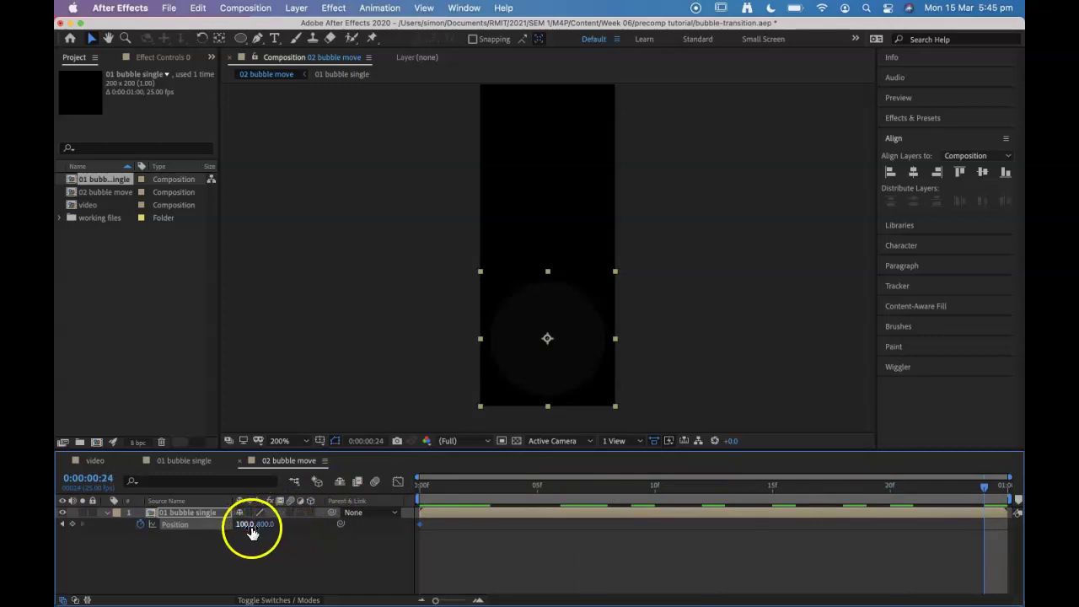
pyautogui.moveTo(581, 366); pyautogui.dragTo(576, 190)
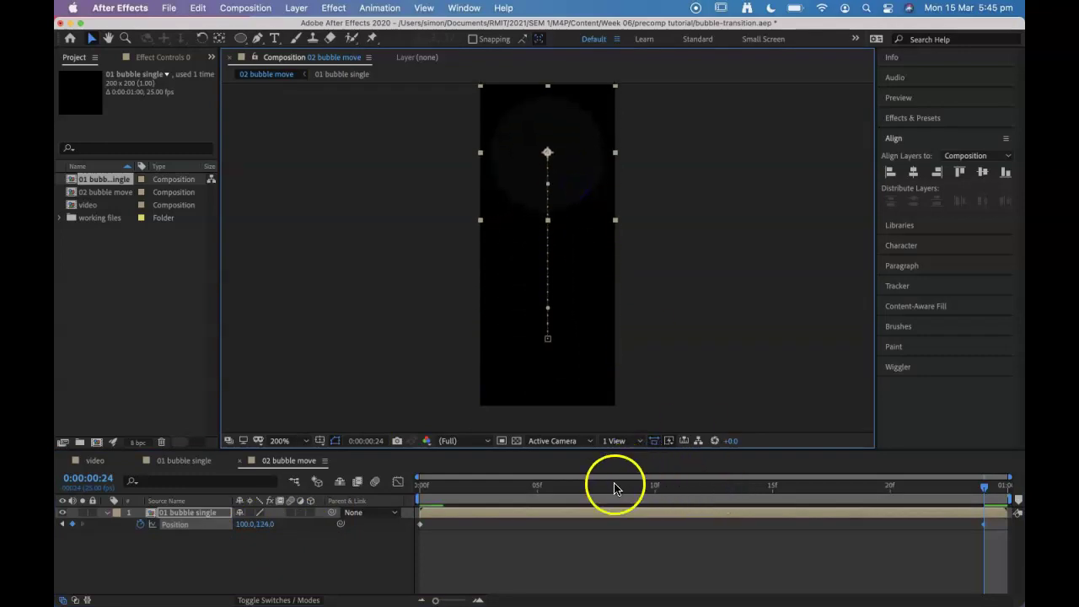
# Step: Play back the rising bubble from the first frame and compare 02 bubble move with 01 bubble single
pyautogui.press('Home')
pyautogui.press('space')
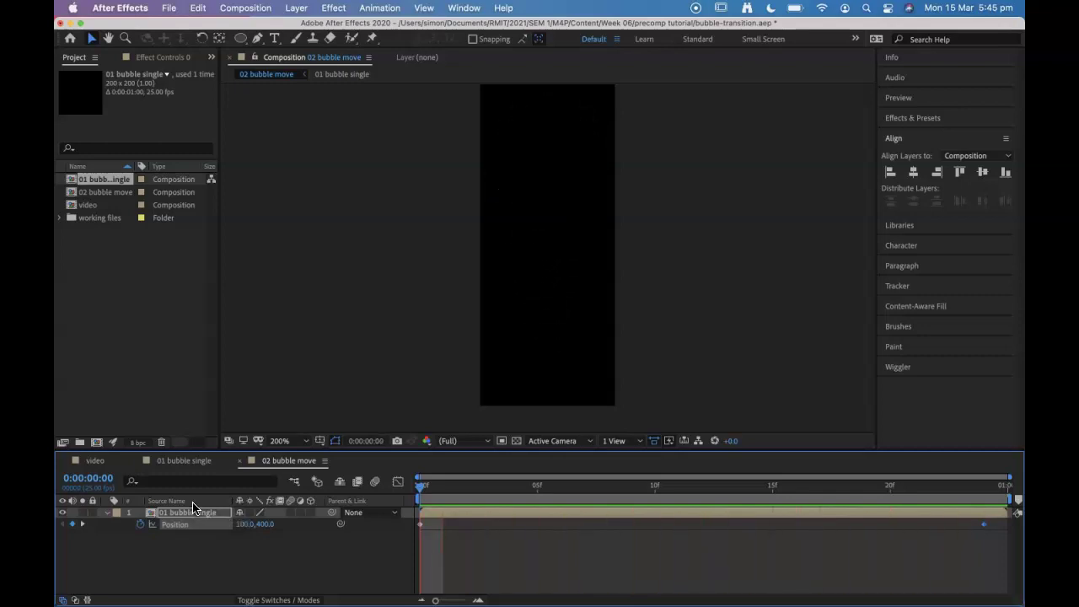
pyautogui.press('space')
pyautogui.moveTo(513, 501); pyautogui.dragTo(329, 497)
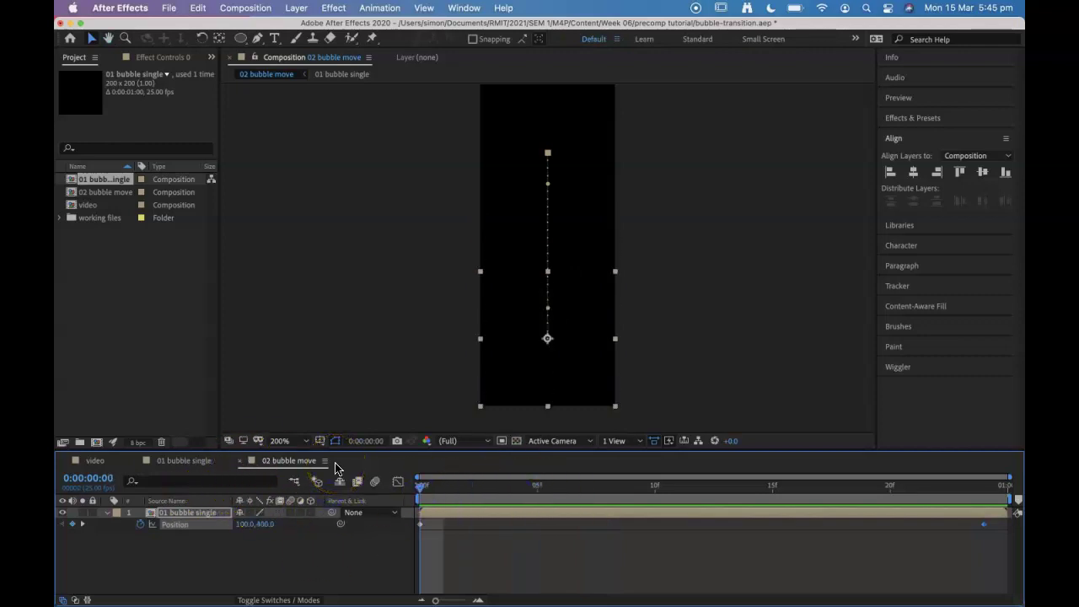
pyautogui.click(184, 461)
pyautogui.click(282, 463)
# Step: Create a new 500 x 1000 px composition named "03 bubble combo" at 25 fps with a duration of 0:00:02:00
pyautogui.click(167, 377)
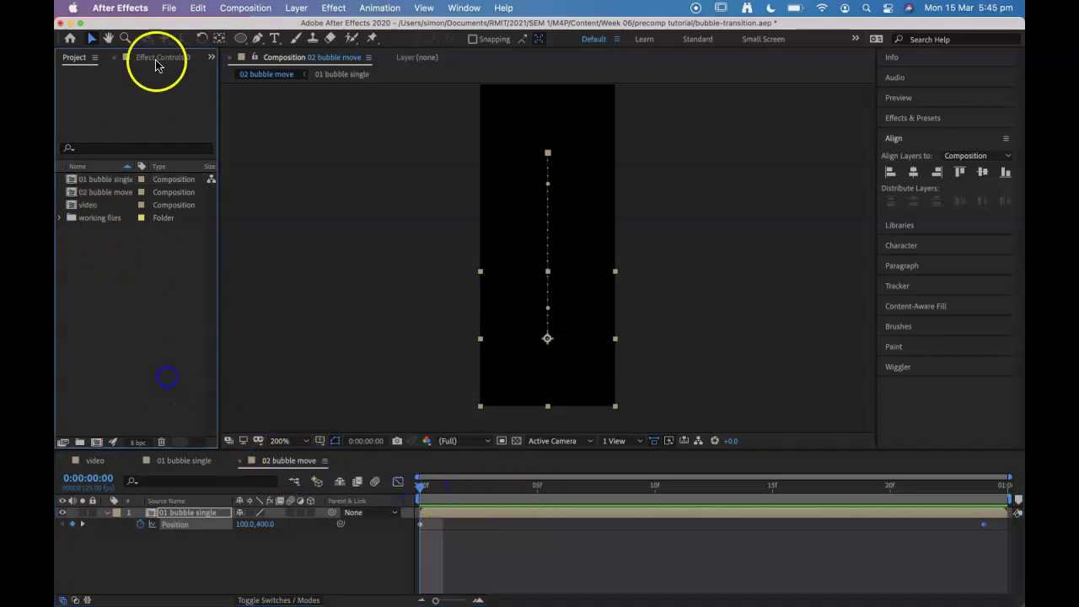
pyautogui.click(243, 9)
pyautogui.click(246, 28)
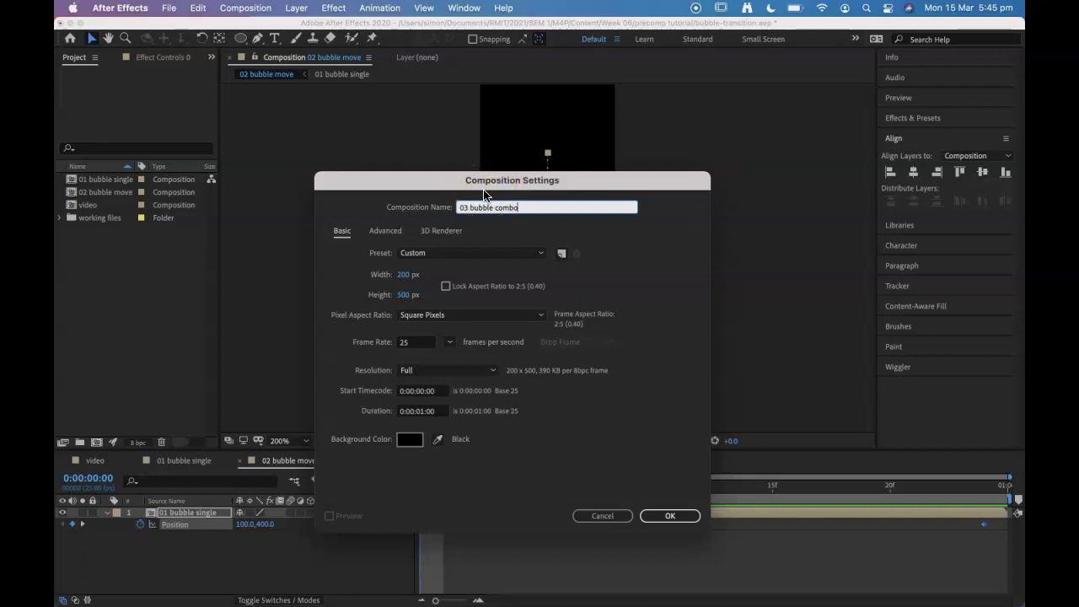
pyautogui.click(405, 278)
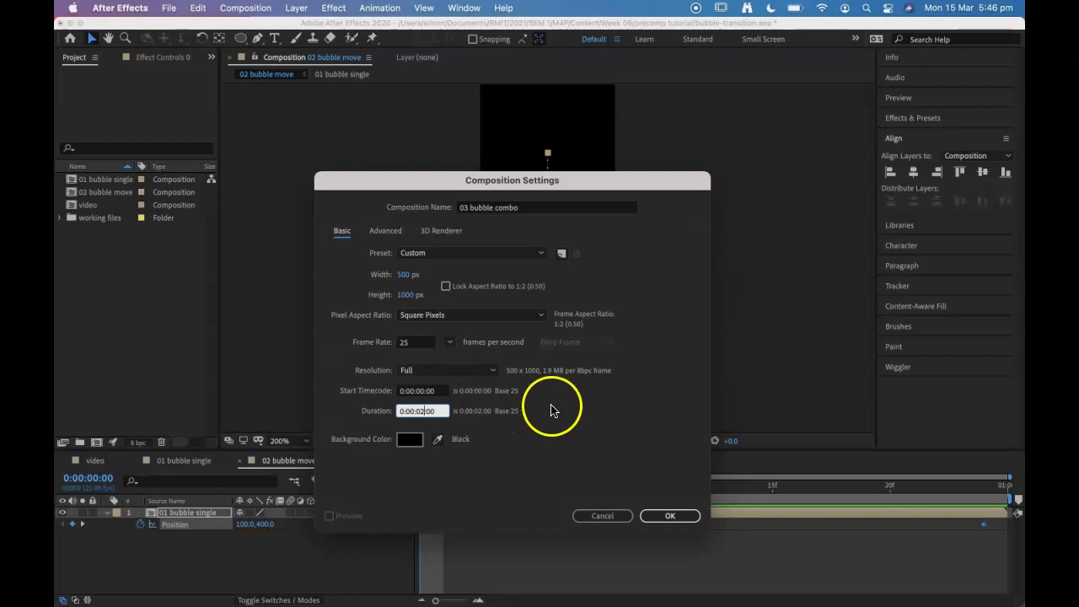
pyautogui.click(670, 515)
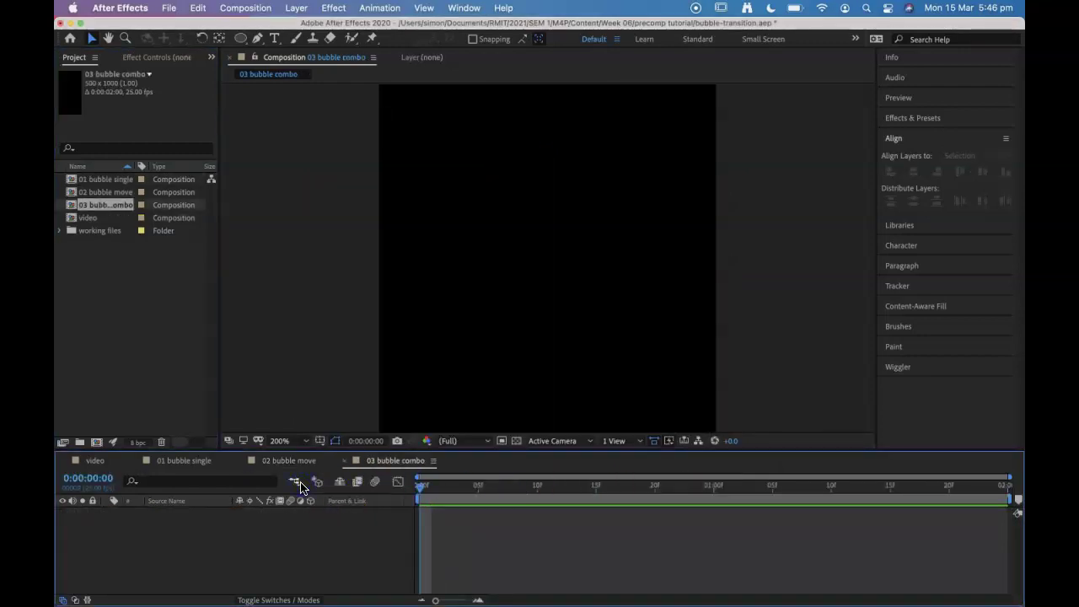
# Step: Nest 02 bubble move five times as separate layers in 03 bubble combo, all starting at the first frame
pyautogui.click(115, 194)
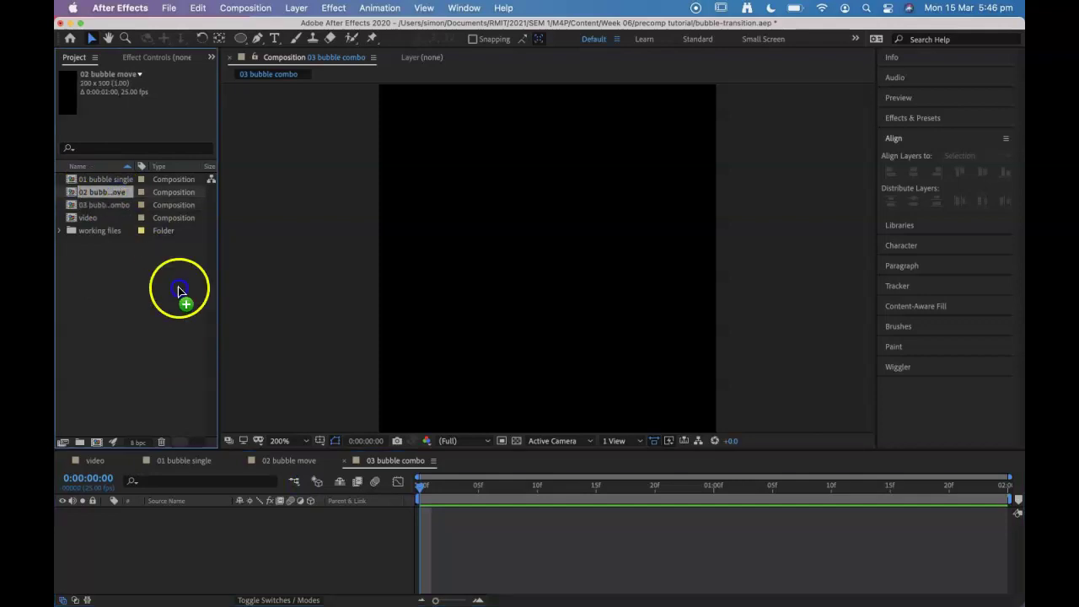
pyautogui.moveTo(191, 515); pyautogui.dragTo(189, 526)
pyautogui.click(164, 523)
pyautogui.moveTo(104, 192); pyautogui.dragTo(194, 539)
pyautogui.moveTo(85, 189); pyautogui.dragTo(194, 558)
pyautogui.moveTo(108, 191); pyautogui.dragTo(312, 549)
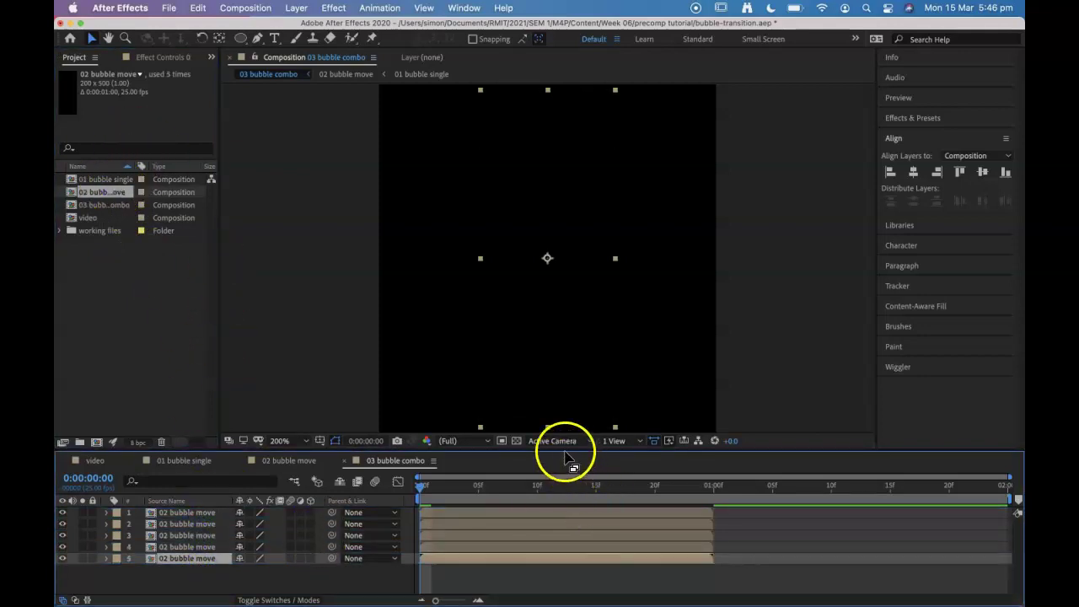
# Step: With the bubbles shown at frame 4, spread four of the five layers around the central one and play back the result
pyautogui.moveTo(438, 487); pyautogui.dragTo(467, 486)
pyautogui.click(456, 546)
pyautogui.moveTo(562, 350); pyautogui.dragTo(648, 362)
pyautogui.click(464, 532)
pyautogui.moveTo(555, 339); pyautogui.dragTo(467, 320)
pyautogui.click(477, 525)
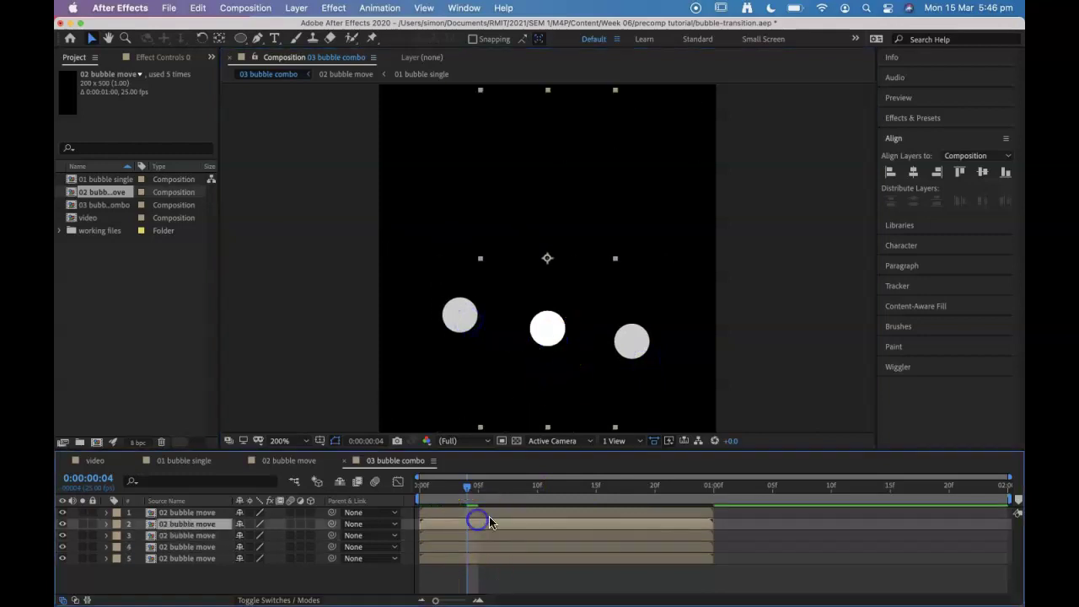
pyautogui.moveTo(531, 291); pyautogui.dragTo(635, 235)
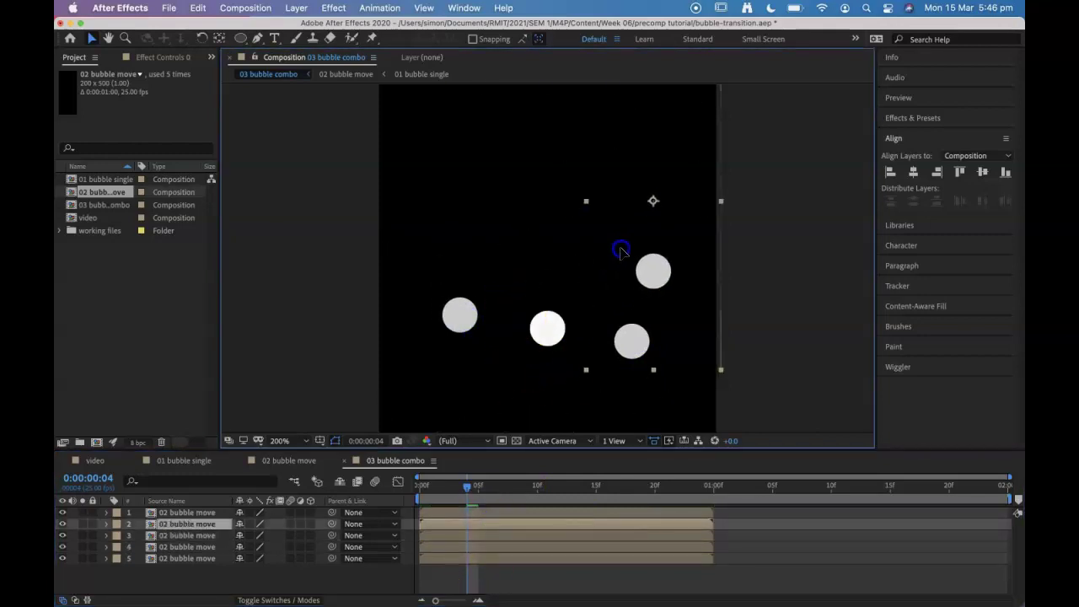
pyautogui.click(492, 511)
pyautogui.moveTo(530, 258); pyautogui.dragTo(469, 317)
pyautogui.moveTo(468, 486); pyautogui.dragTo(416, 494)
pyautogui.press('space')
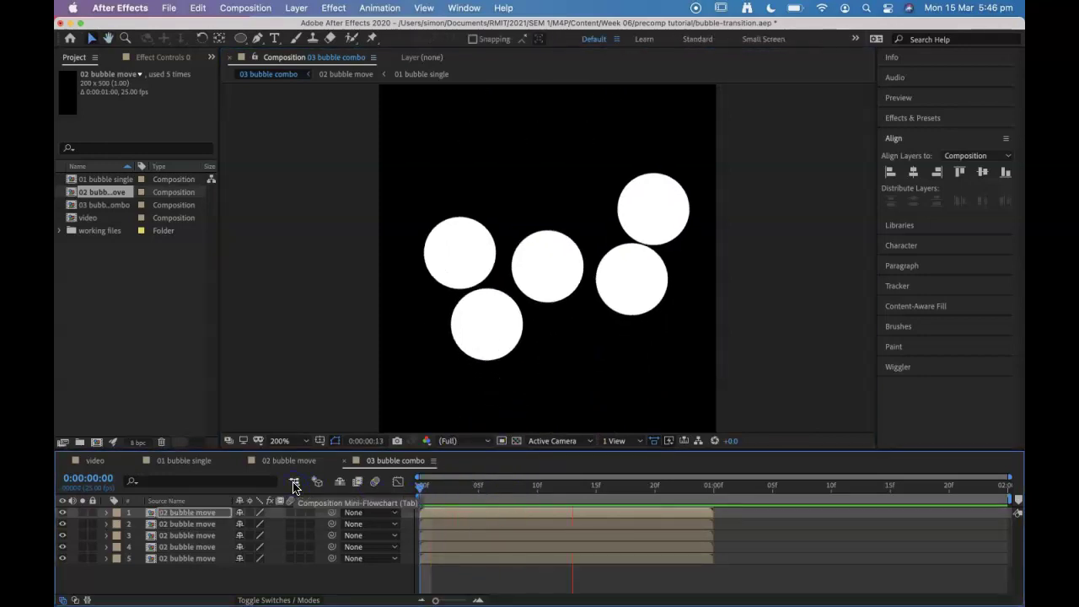
pyautogui.click(458, 487)
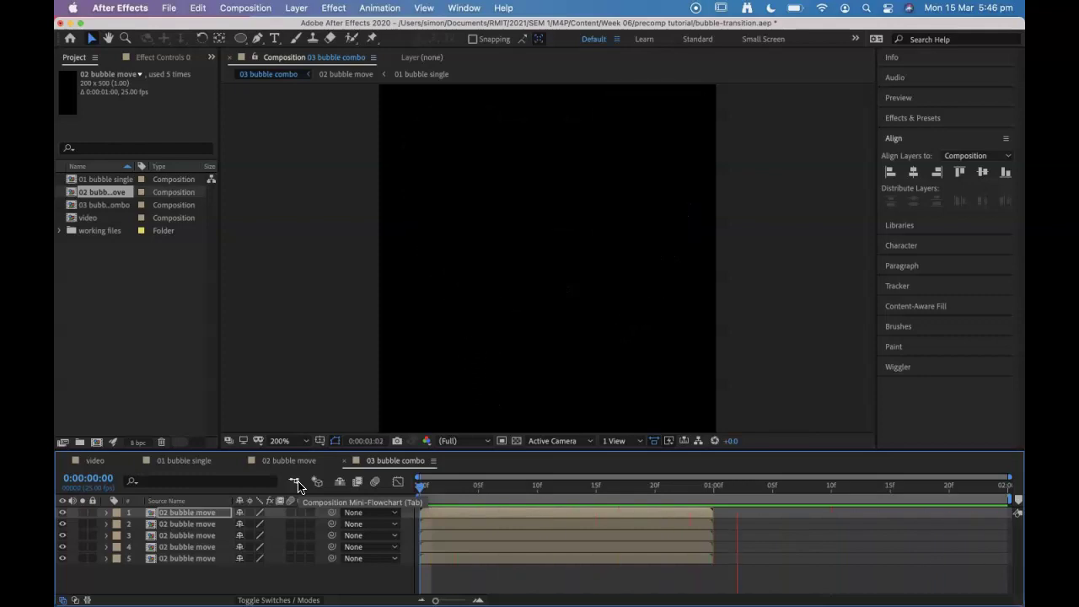
# Step: Duplicate the top bubble layer twice, move one copy to the upper middle and the other to the lower middle, and preview the animation
pyautogui.click(404, 497)
pyautogui.click(472, 510)
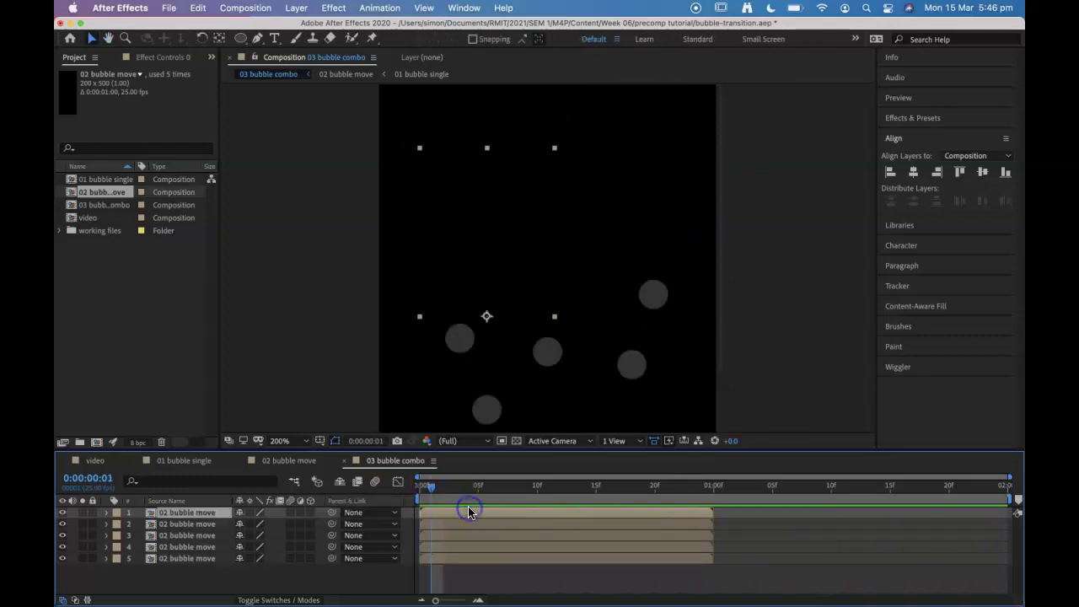
pyautogui.press('super+d')
pyautogui.press('super+d')
pyautogui.click(541, 559)
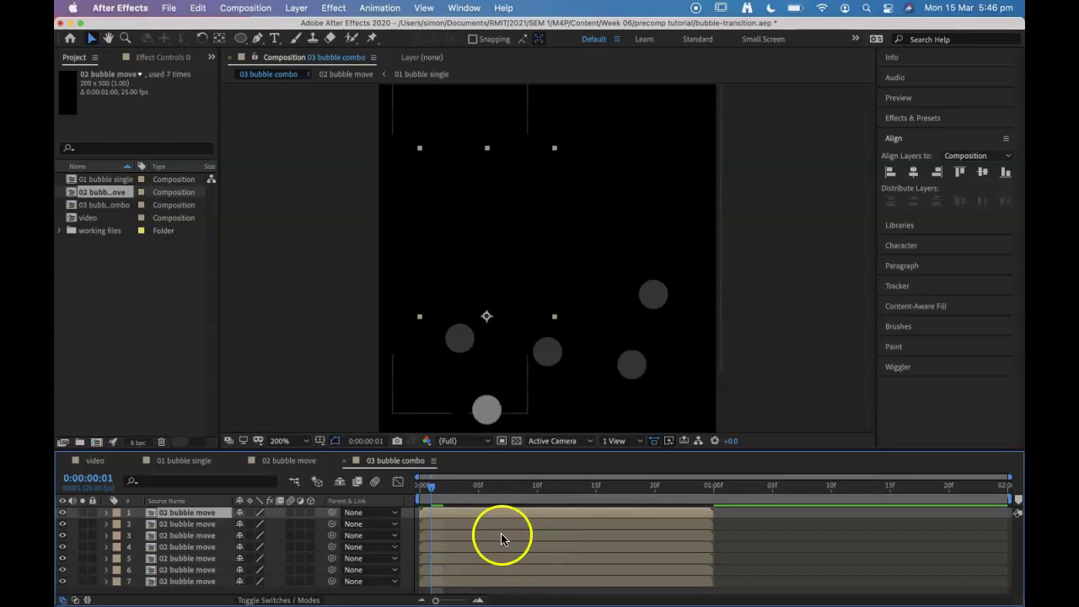
pyautogui.moveTo(498, 365); pyautogui.dragTo(602, 250)
pyautogui.click(508, 523)
pyautogui.moveTo(510, 362); pyautogui.dragTo(609, 366)
pyautogui.click(351, 483)
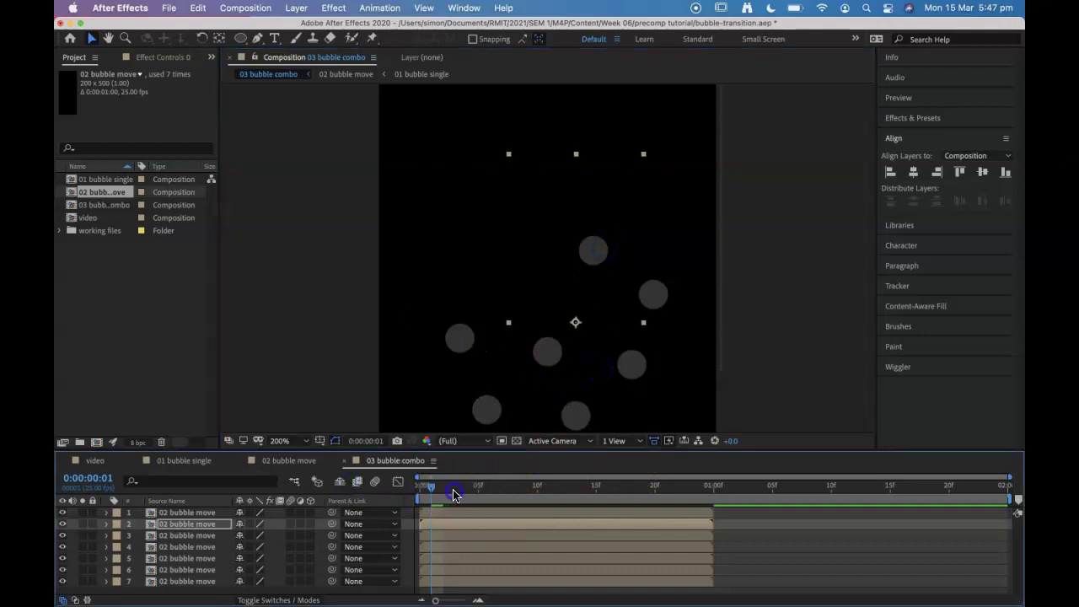
pyautogui.press('space')
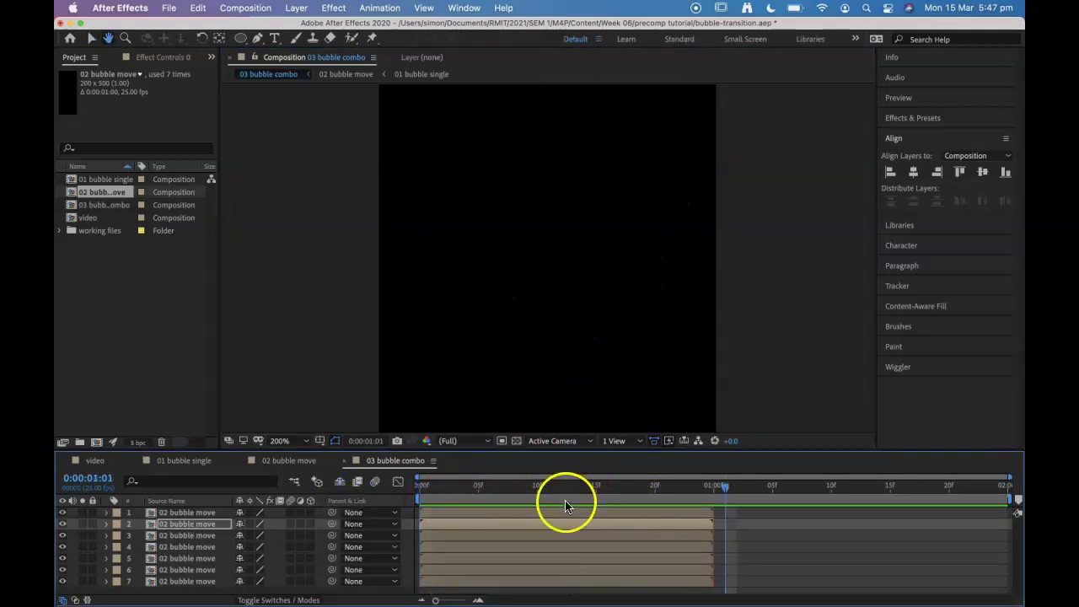
# Step: Stagger the bubble layers in time, with starts ranging from frame 0 to one second for the top layer, and play back the sequence
pyautogui.click(433, 574)
pyautogui.moveTo(435, 574); pyautogui.dragTo(655, 549)
pyautogui.click(516, 551)
pyautogui.moveTo(548, 534); pyautogui.dragTo(768, 527)
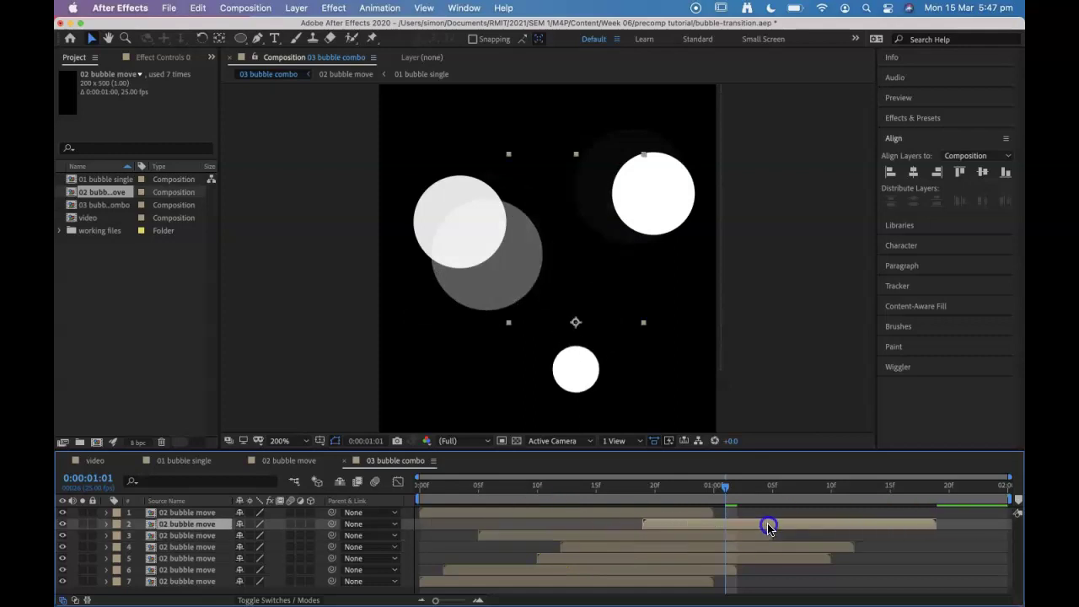
pyautogui.moveTo(609, 513); pyautogui.dragTo(892, 515)
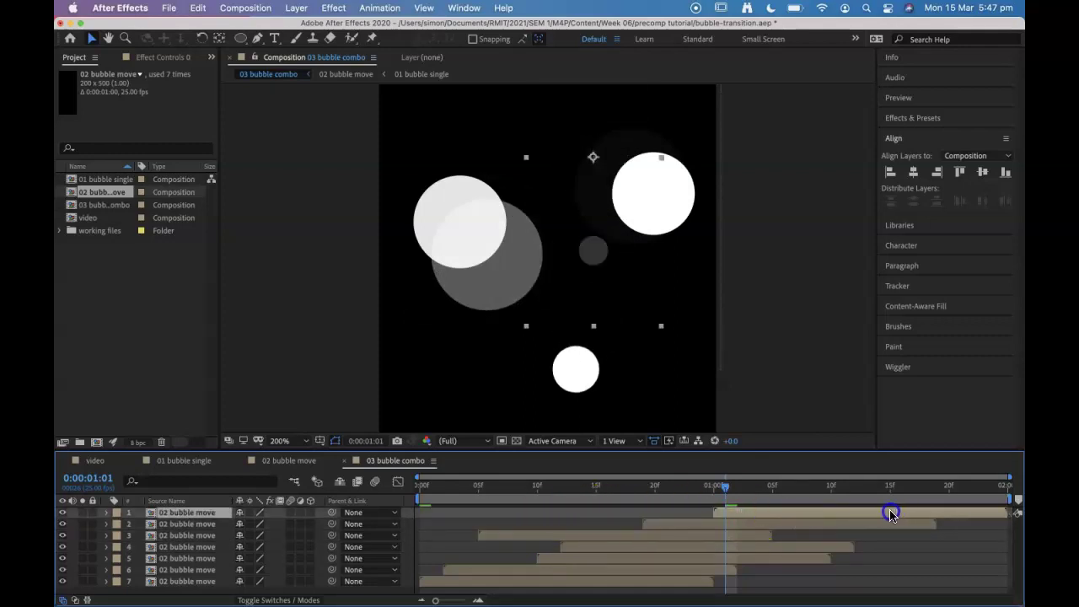
pyautogui.moveTo(716, 491); pyautogui.dragTo(178, 510)
pyautogui.press('space')
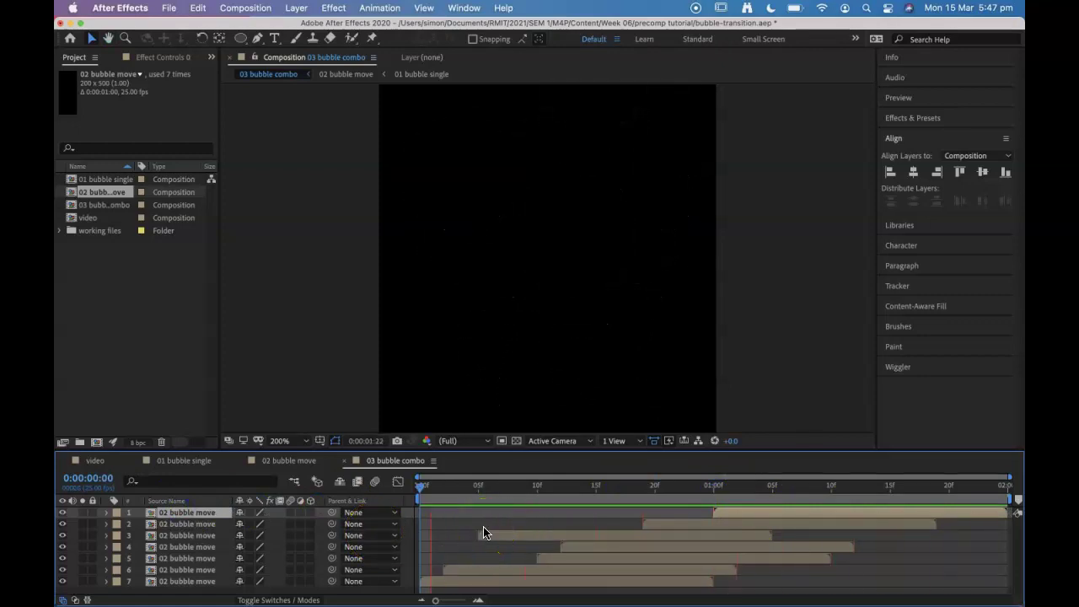
# Step: At frame 22, move the third layer's bubble down and to the right, clear of the bubble it overlaps
pyautogui.click(543, 535)
pyautogui.click(514, 570)
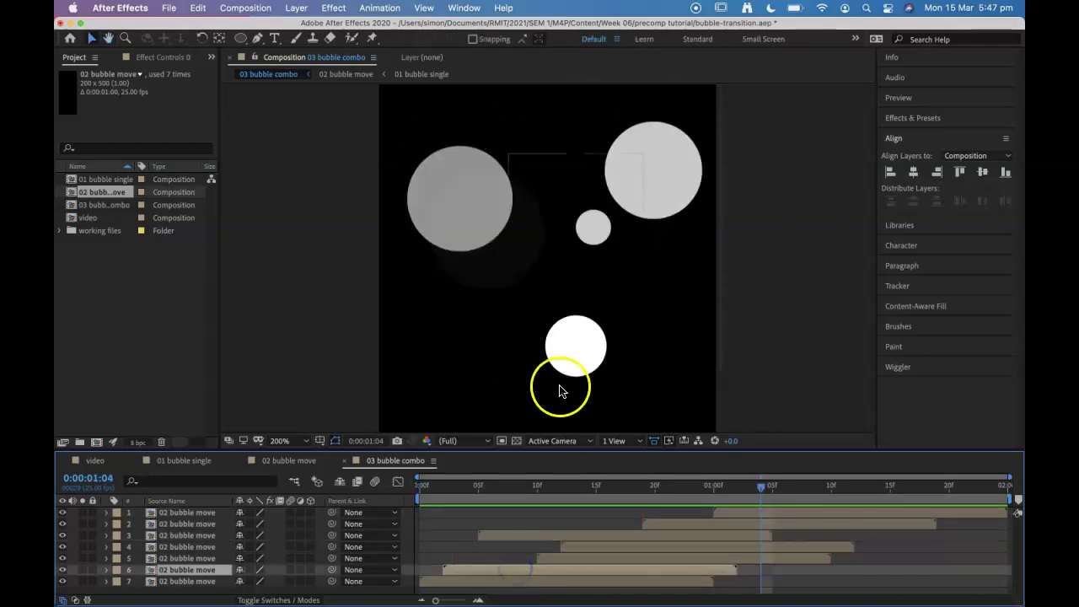
pyautogui.click(523, 536)
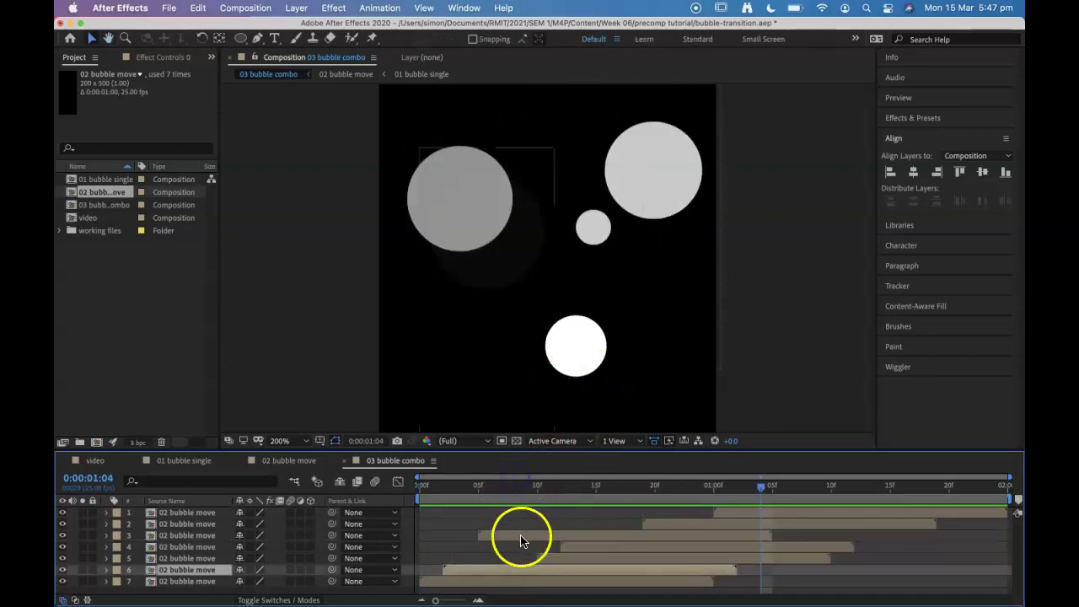
pyautogui.click(515, 489)
pyautogui.moveTo(532, 483); pyautogui.dragTo(679, 459)
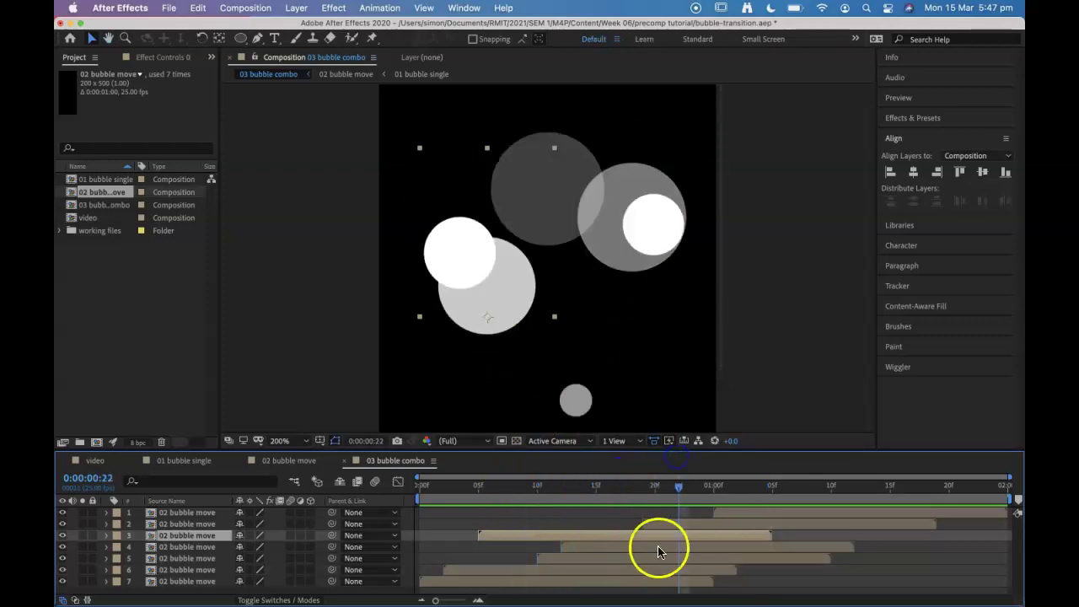
pyautogui.moveTo(513, 298); pyautogui.dragTo(552, 331)
pyautogui.moveTo(539, 214)
pyautogui.mouseDown()
pyautogui.moveTo(513, 195)
pyautogui.moveTo(541, 224)
pyautogui.mouseUp()
# Step: Nudge the second layer's bubble slightly up and left, and move the seventh layer's bubble up and left, away from its neighbour
pyautogui.click(690, 547)
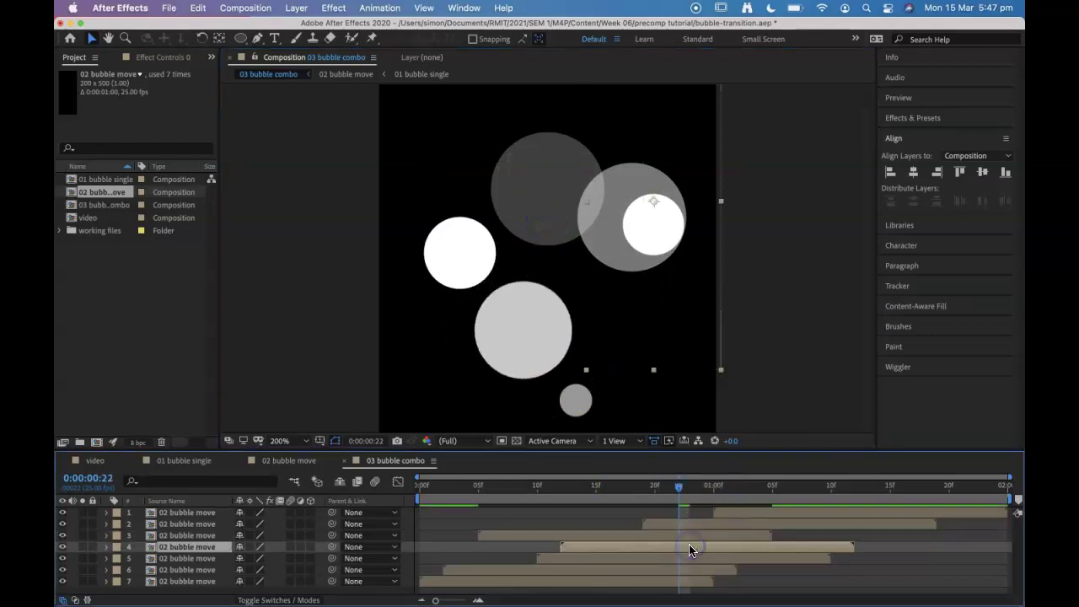
pyautogui.click(688, 559)
pyautogui.click(684, 571)
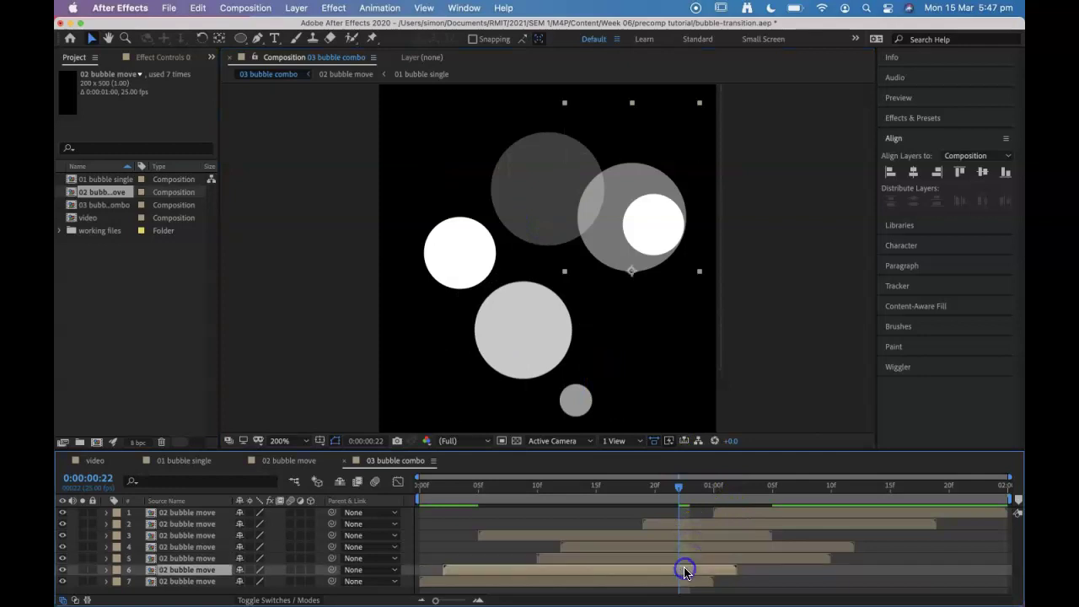
pyautogui.moveTo(558, 174)
pyautogui.mouseDown()
pyautogui.moveTo(533, 161)
pyautogui.moveTo(553, 169)
pyautogui.mouseUp()
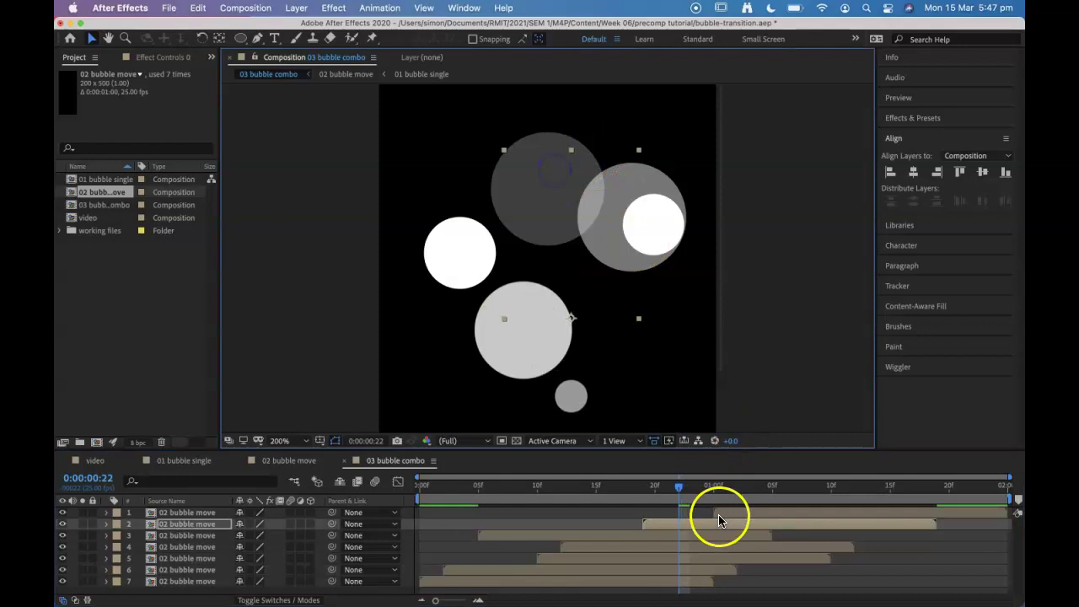
pyautogui.click(671, 580)
pyautogui.moveTo(547, 183); pyautogui.dragTo(521, 152)
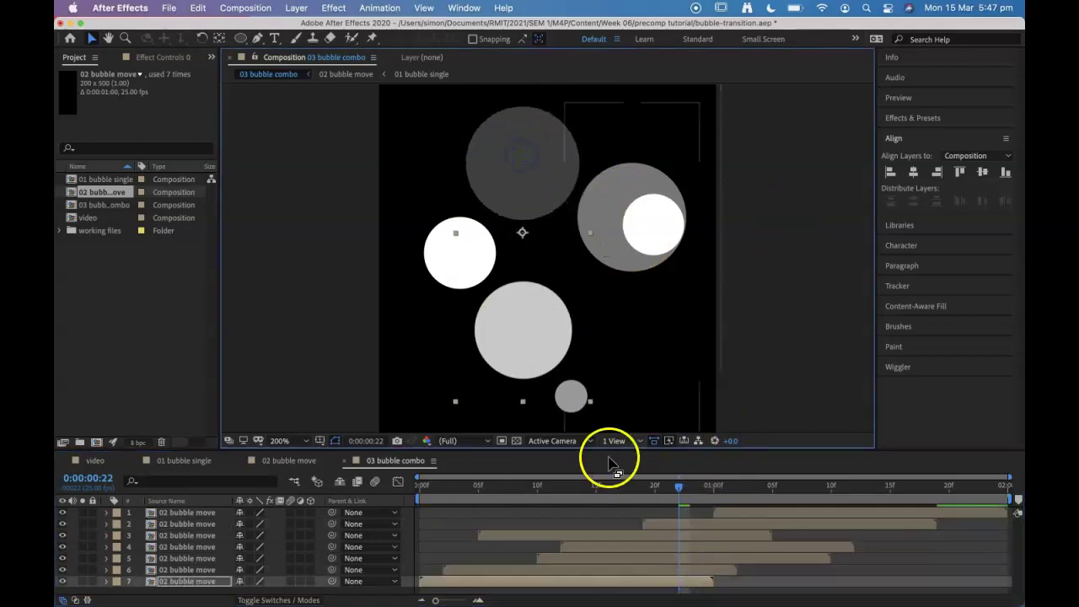
# Step: Play back 03 bubble combo from the start and review it alongside 01 bubble single and 02 bubble move
pyautogui.press('Home')
pyautogui.click(174, 524)
pyautogui.press('space')
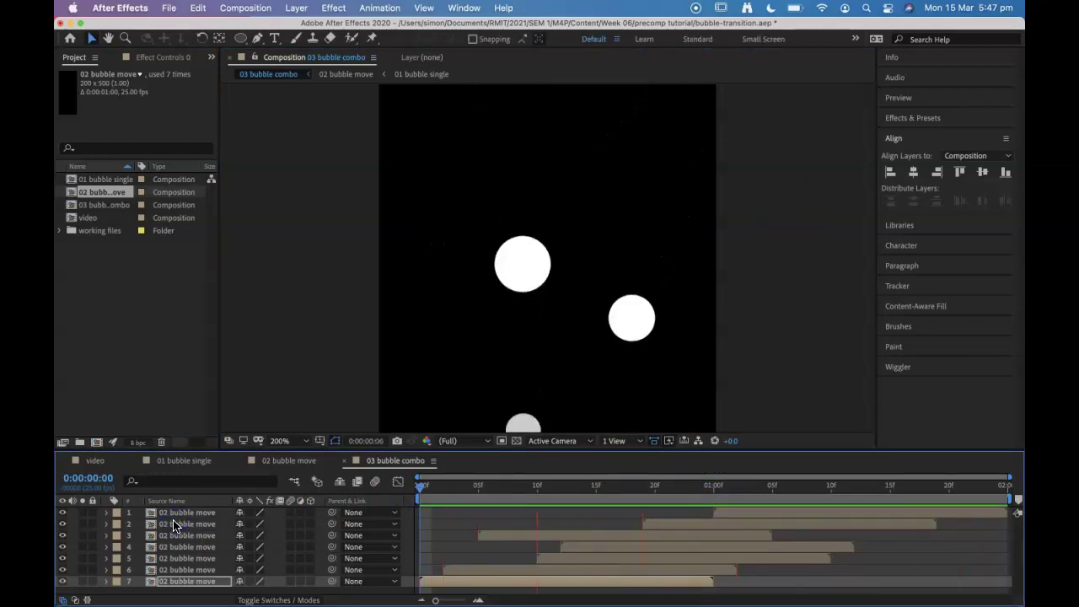
pyautogui.press('space')
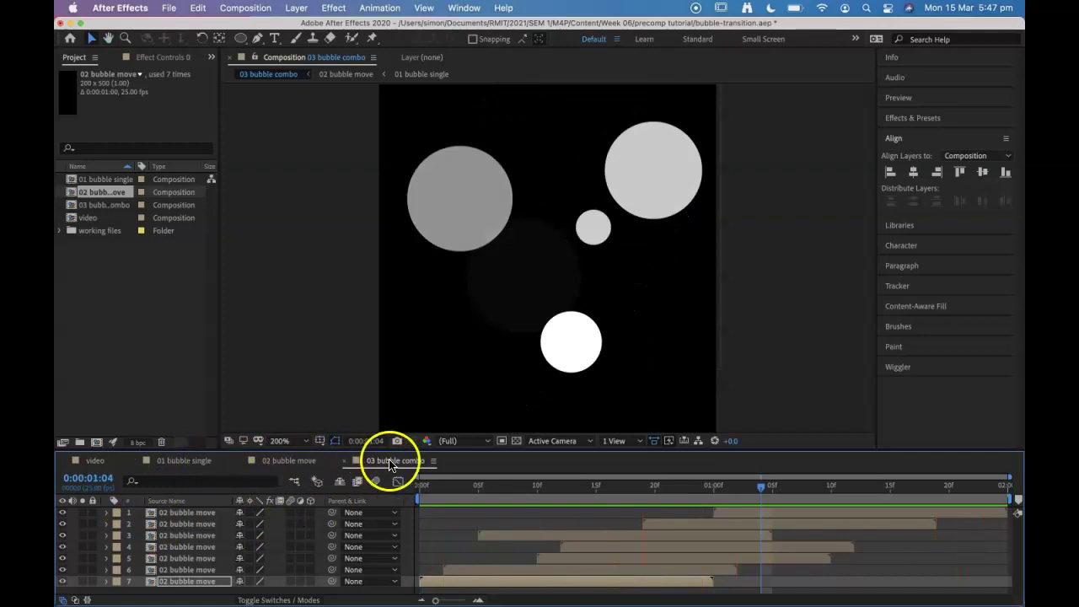
pyautogui.click(193, 462)
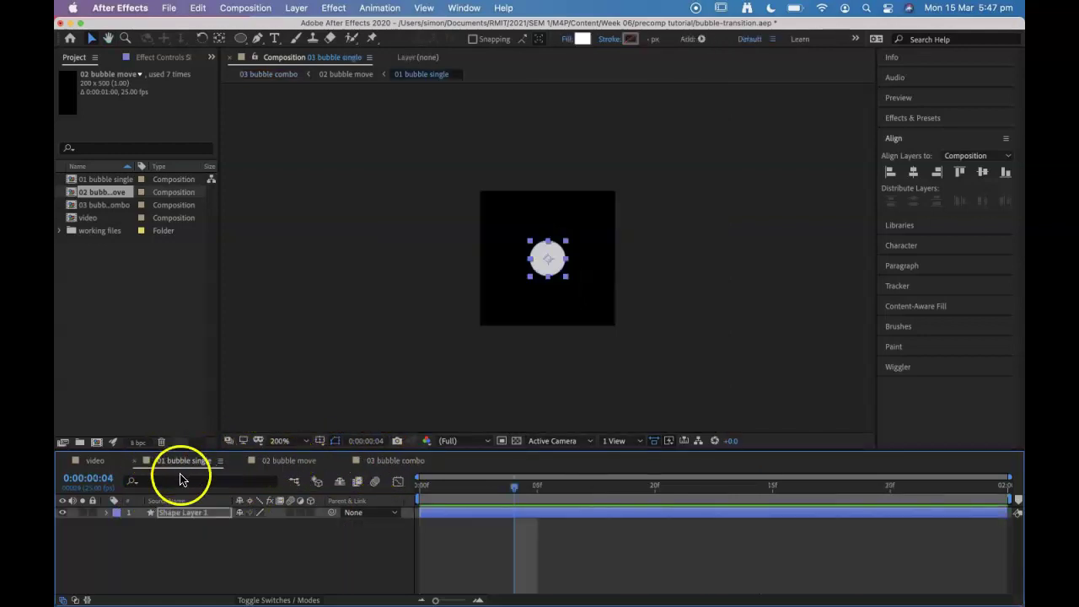
pyautogui.click(268, 461)
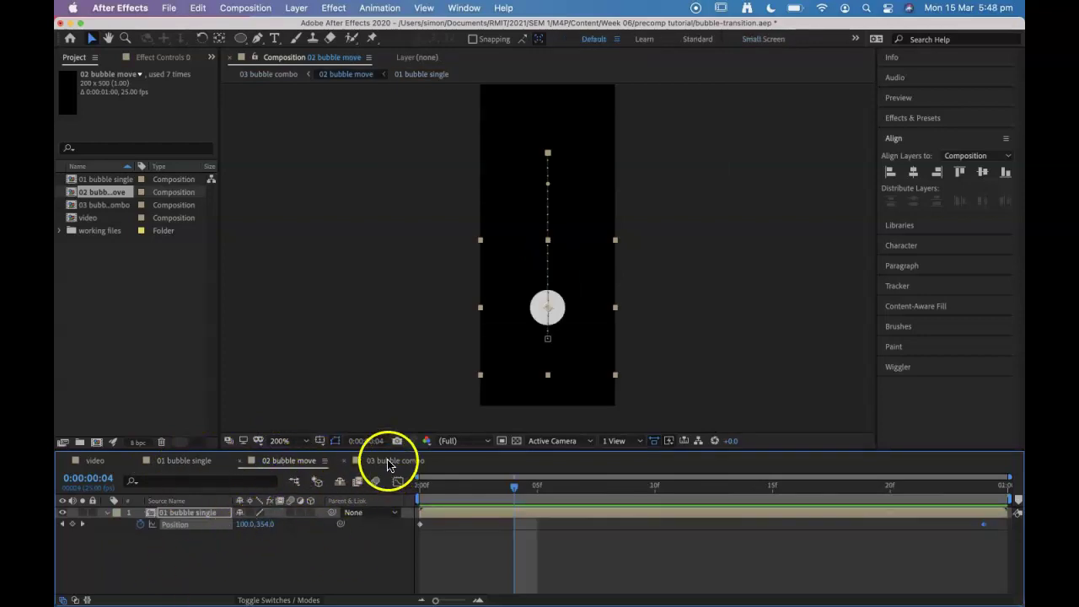
pyautogui.click(389, 461)
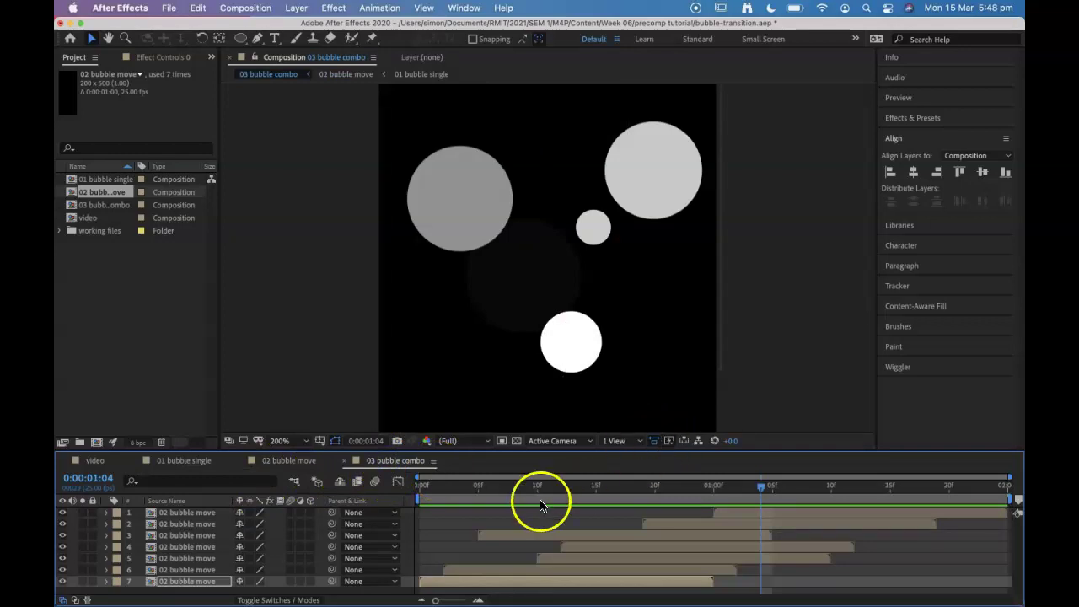
# Step: Scrub through 03 bubble combo to review how the staggered bubbles appear and fade
pyautogui.moveTo(457, 486); pyautogui.dragTo(848, 456)
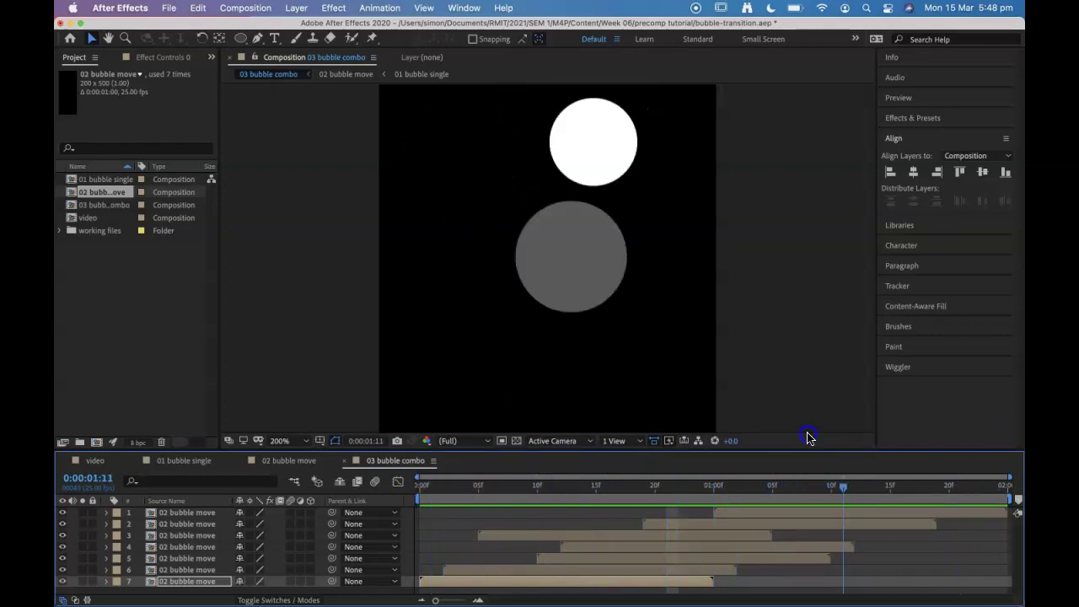
pyautogui.moveTo(873, 454); pyautogui.dragTo(729, 447)
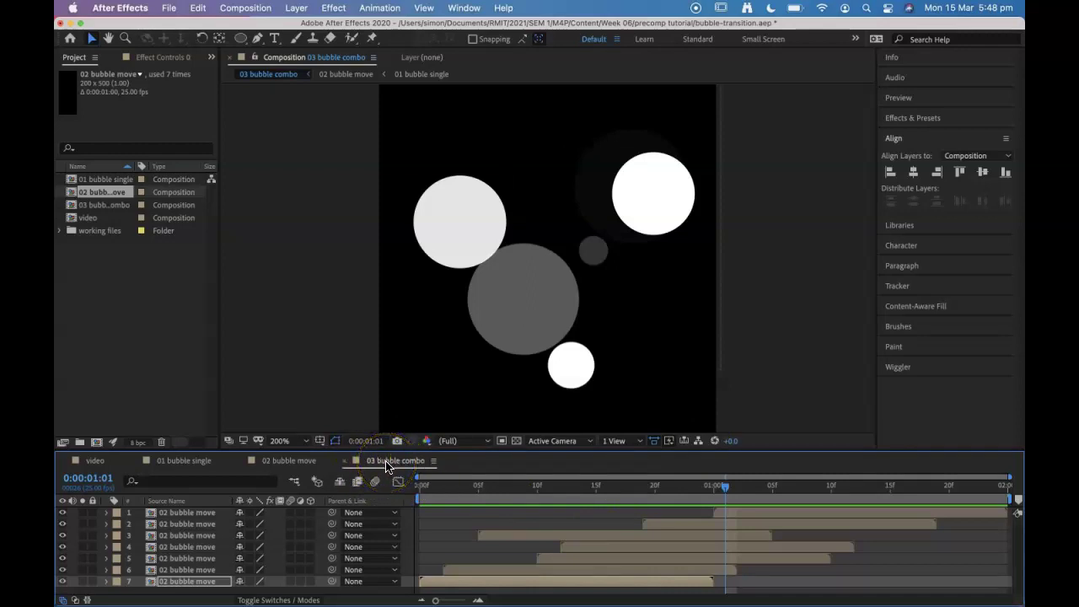
# Step: Create a new composition with the HDTV 1080 25 preset and a duration of 4 seconds
pyautogui.click(154, 321)
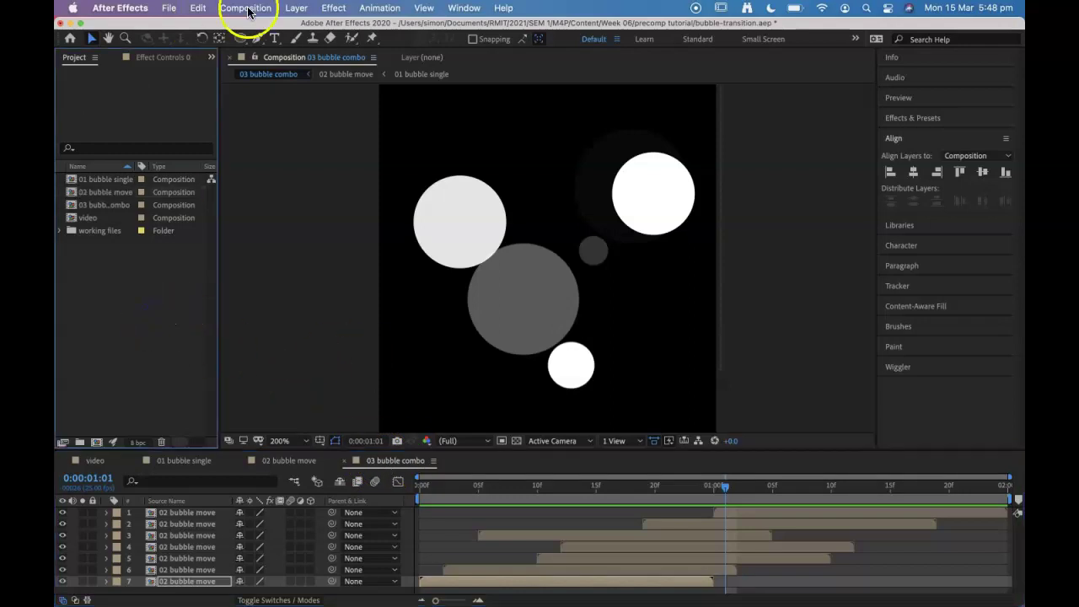
pyautogui.click(247, 10)
pyautogui.click(251, 25)
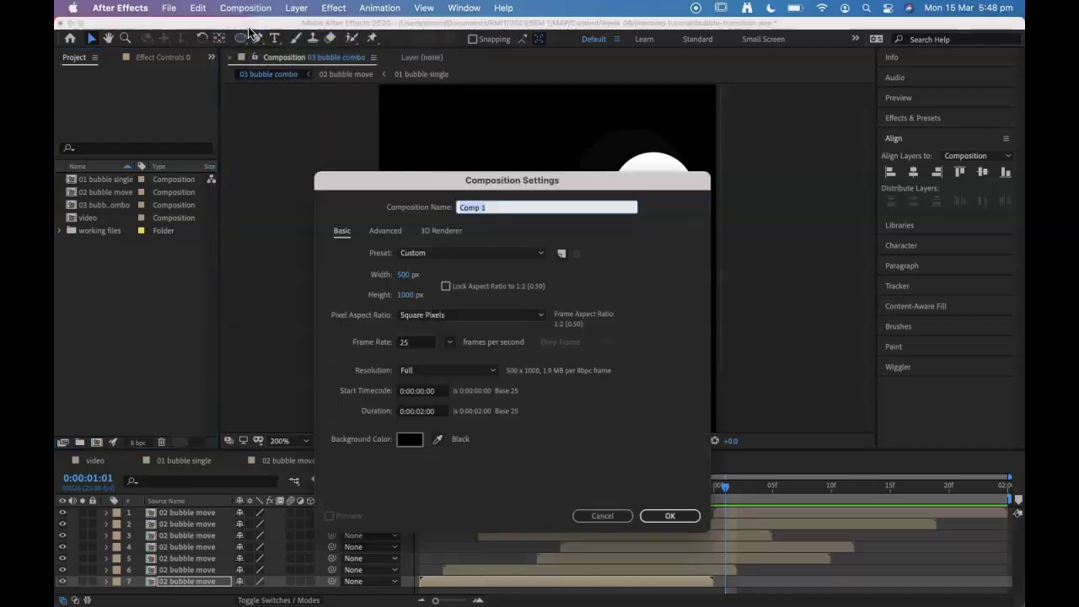
pyautogui.click(460, 253)
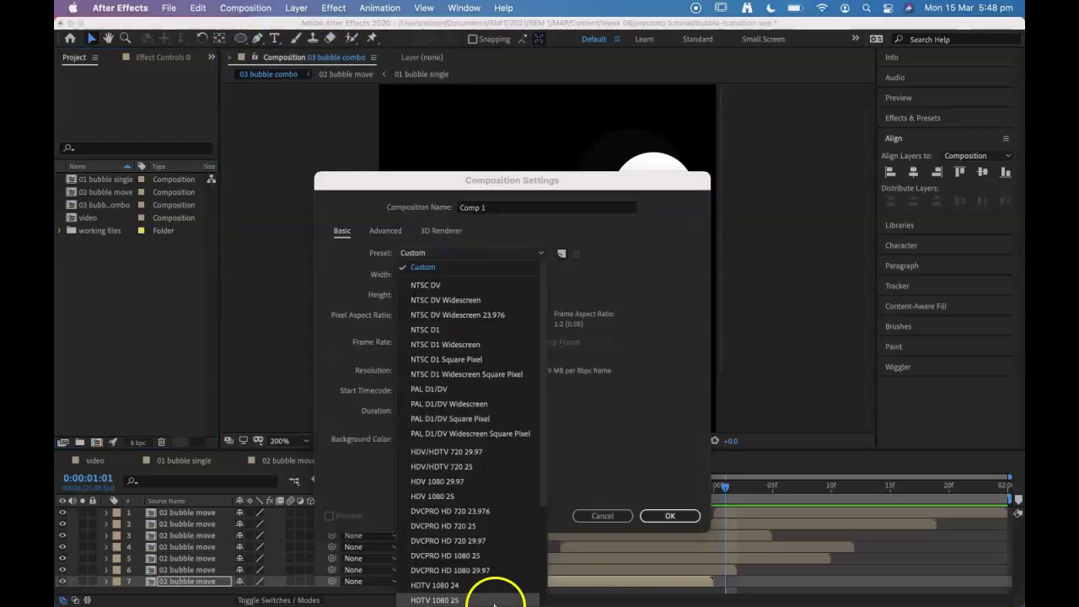
pyautogui.scroll(-2, 476, 500)
pyautogui.scroll(-5, 478, 501)
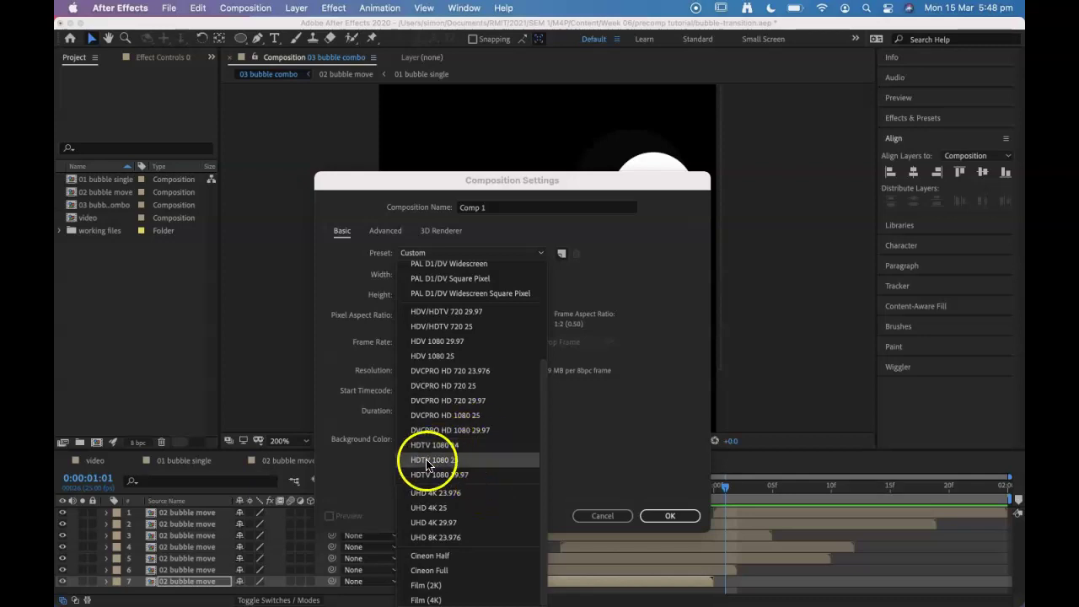
pyautogui.click(448, 464)
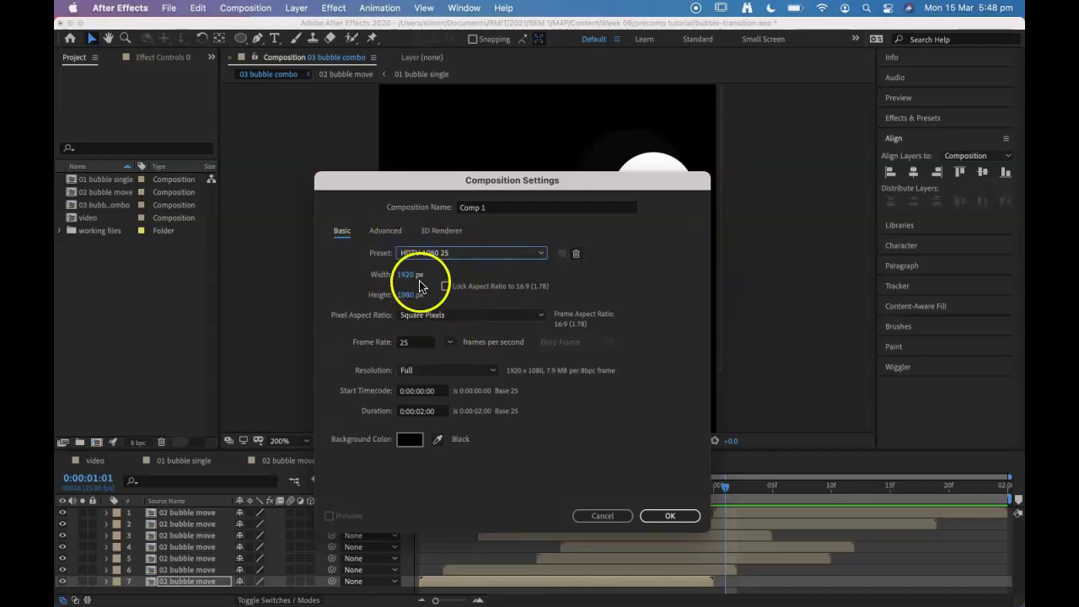
pyautogui.click(422, 413)
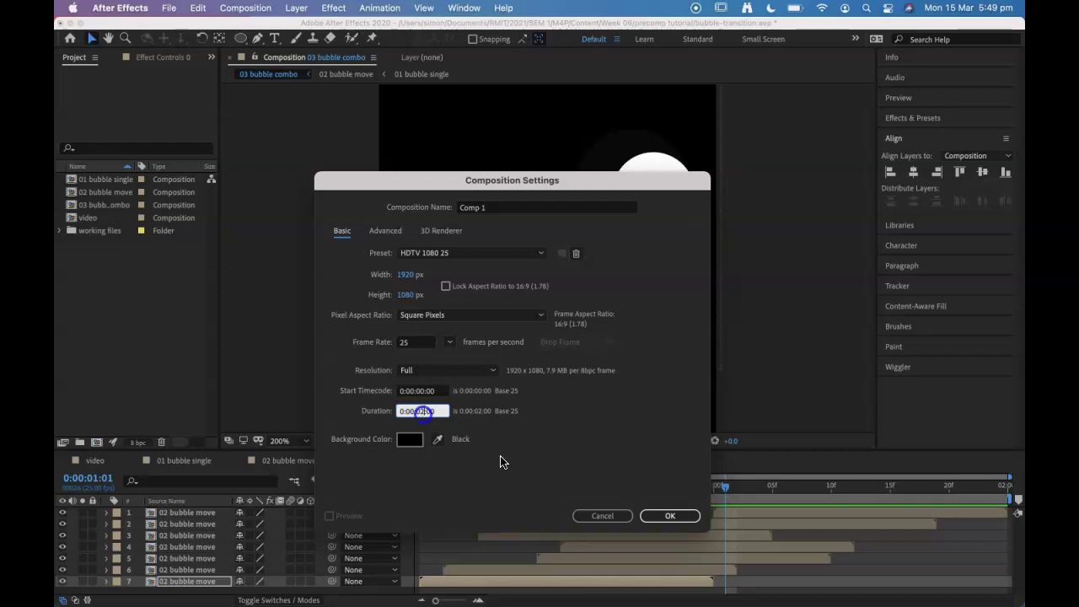
pyautogui.press('BackSpace')
pyautogui.write('4')
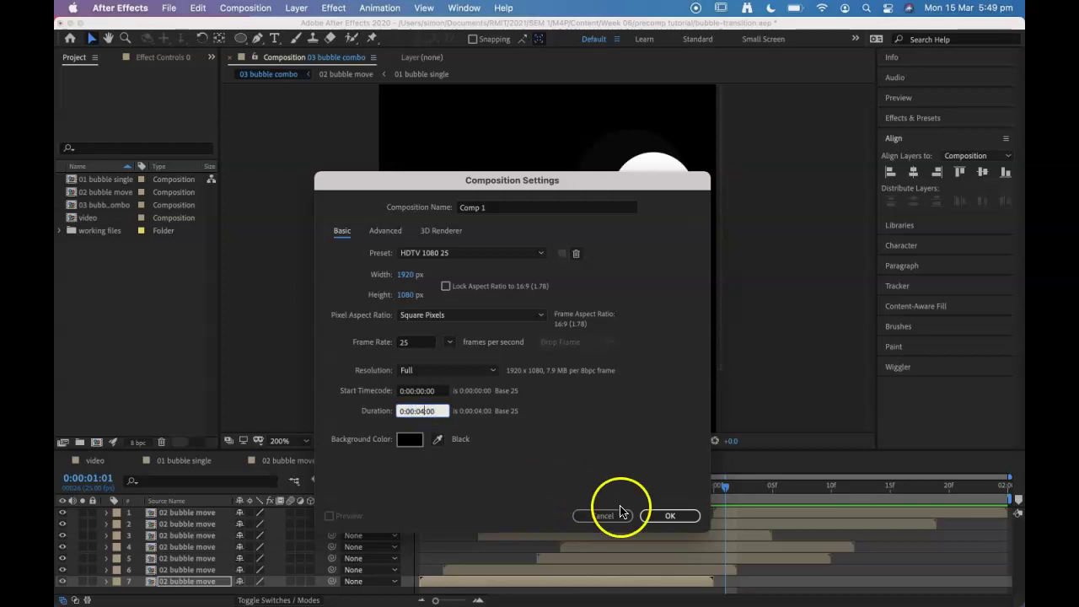
pyautogui.click(670, 515)
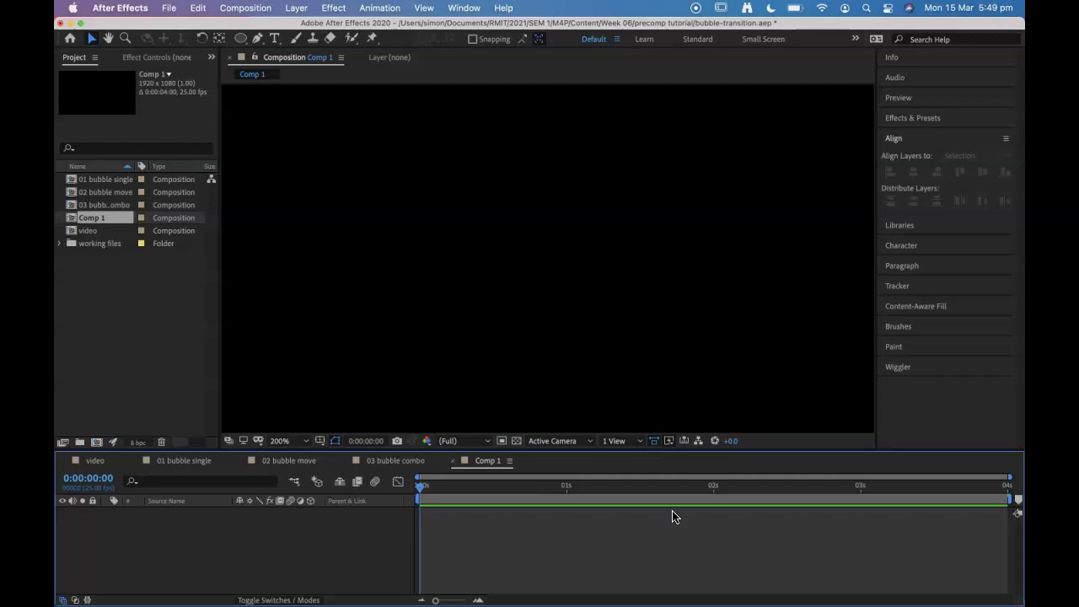
# Step: Rename the new composition as 04 transition
pyautogui.click(88, 219)
pyautogui.press('Return')
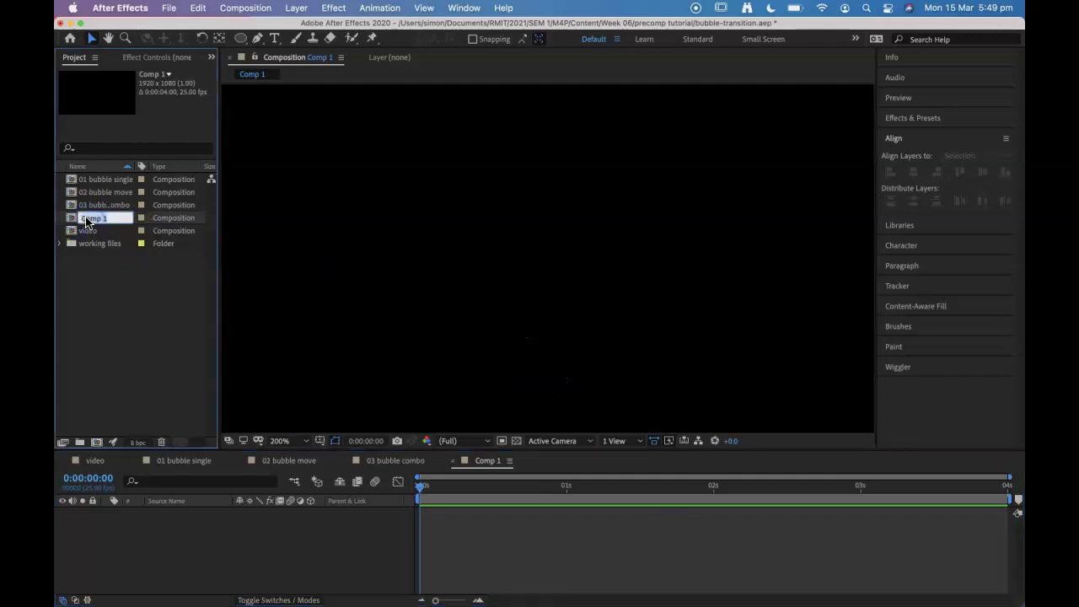
pyautogui.write('04 transition')
pyautogui.click(129, 279)
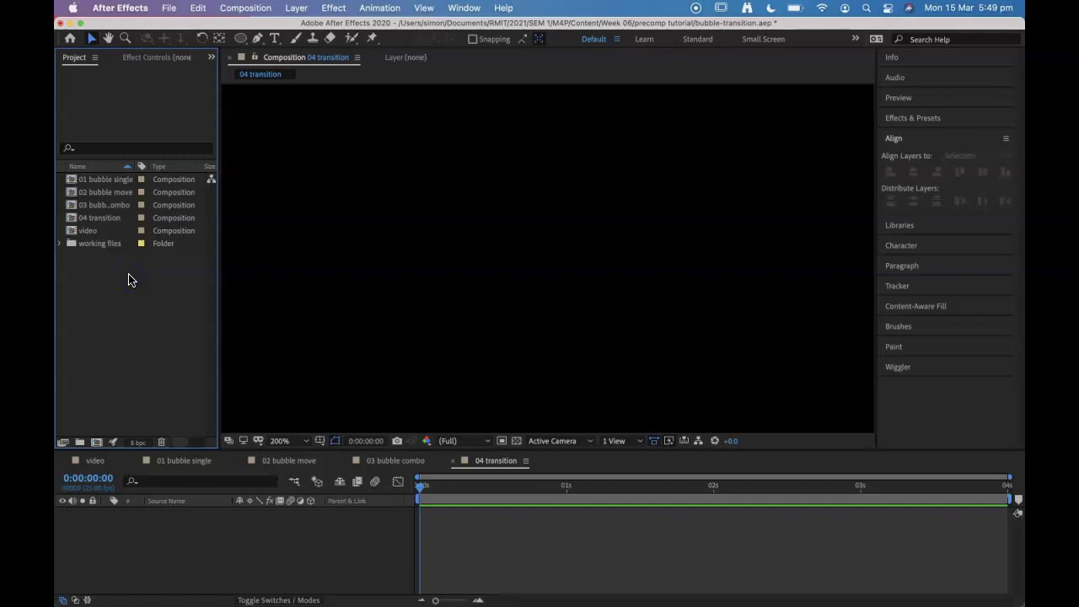
# Step: Set up the Type tool for 04 transition with centred paragraph alignment and a 300 px font size
pyautogui.click(458, 497)
pyautogui.scroll(-1, 474, 408)
pyautogui.click(551, 350)
pyautogui.scroll(-1, 564, 349)
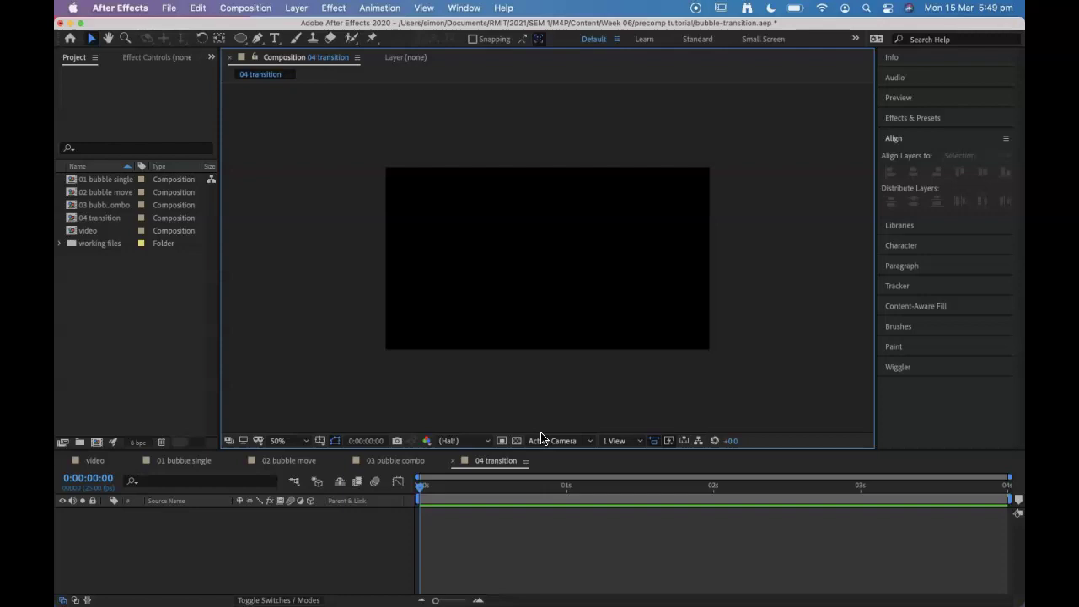
pyautogui.click(274, 39)
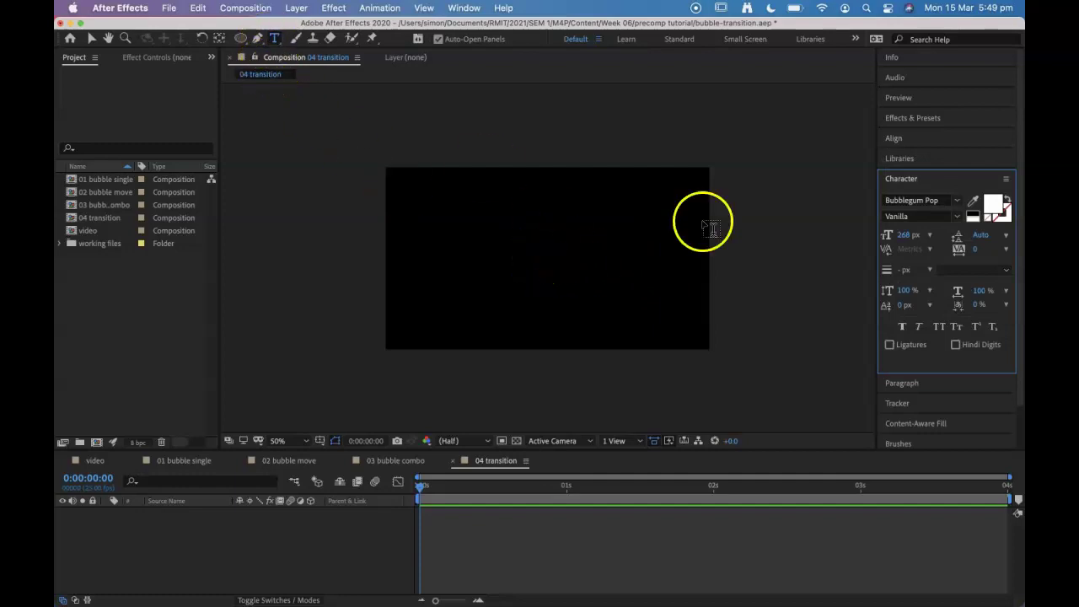
pyautogui.click(913, 382)
pyautogui.click(906, 221)
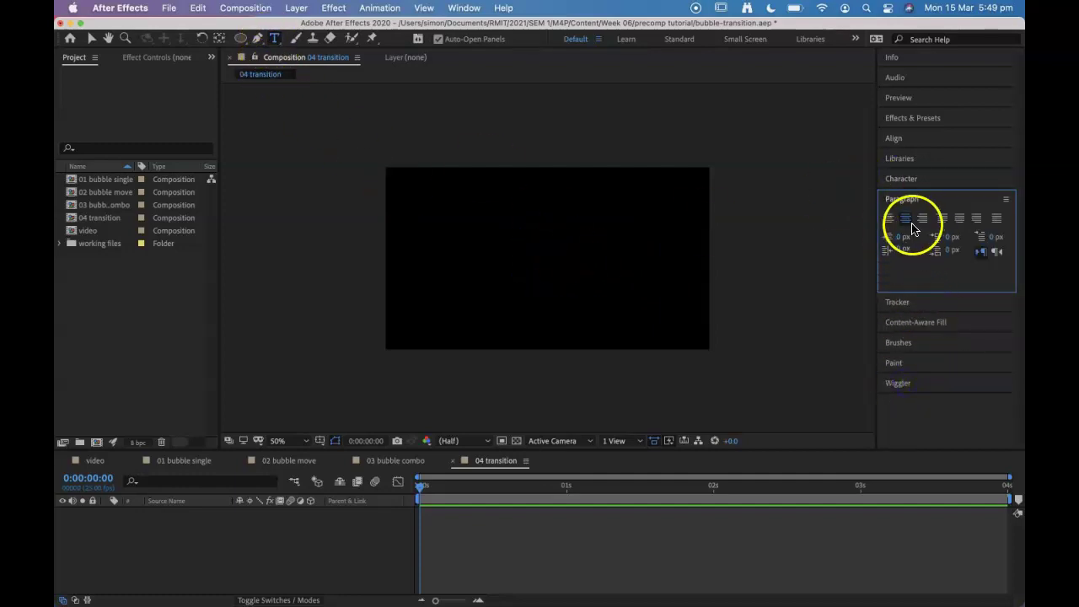
pyautogui.click(919, 179)
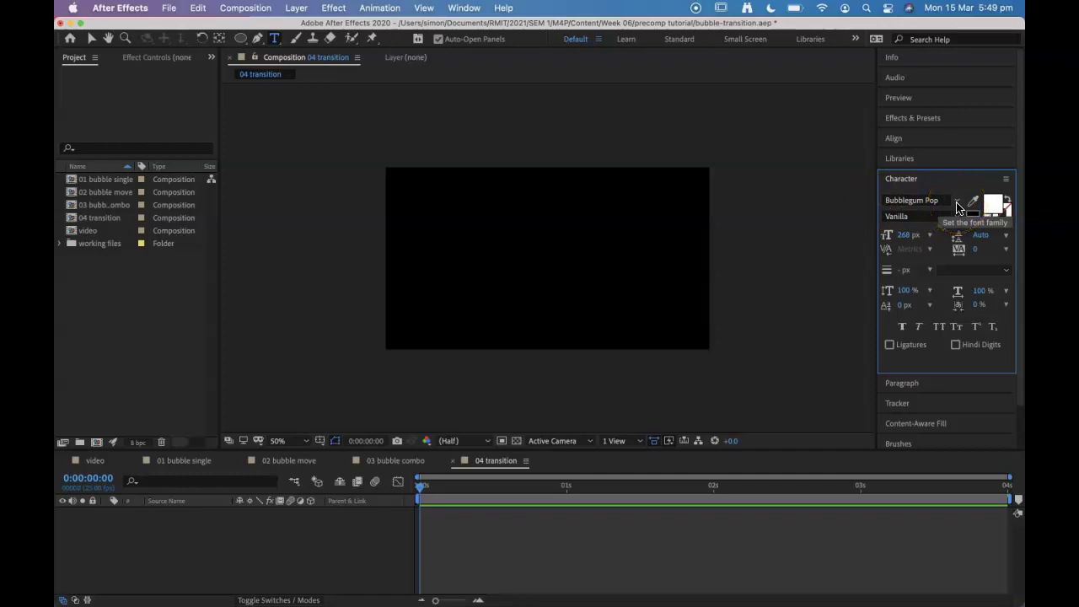
pyautogui.click(907, 240)
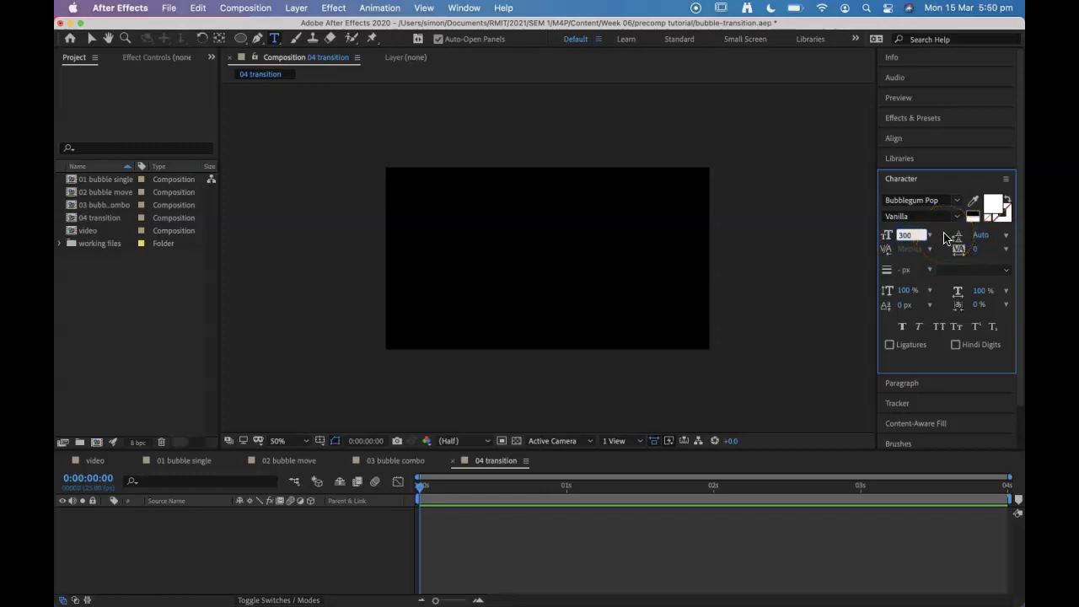
pyautogui.press('Return')
# Step: Add a text layer reading "Bubble" near the middle of the frame
pyautogui.click(537, 253)
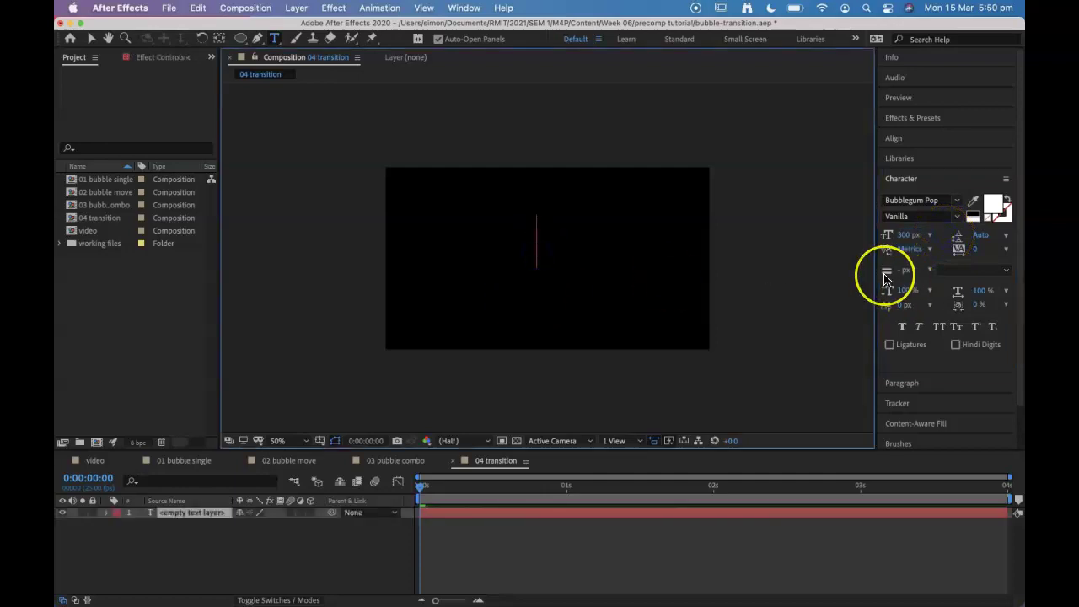
pyautogui.write('Bubbl')
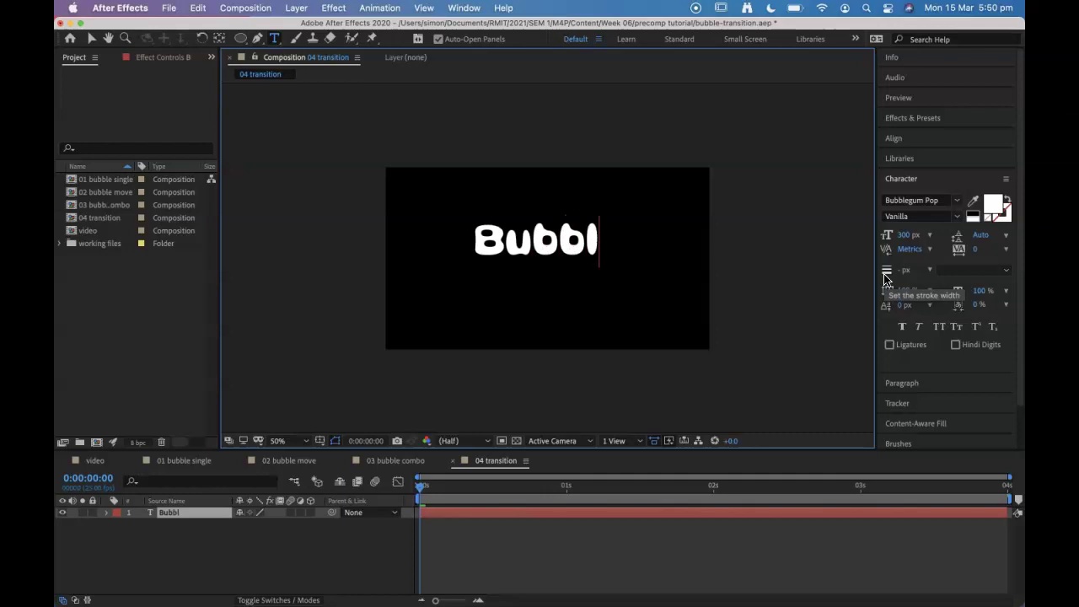
pyautogui.write('e')
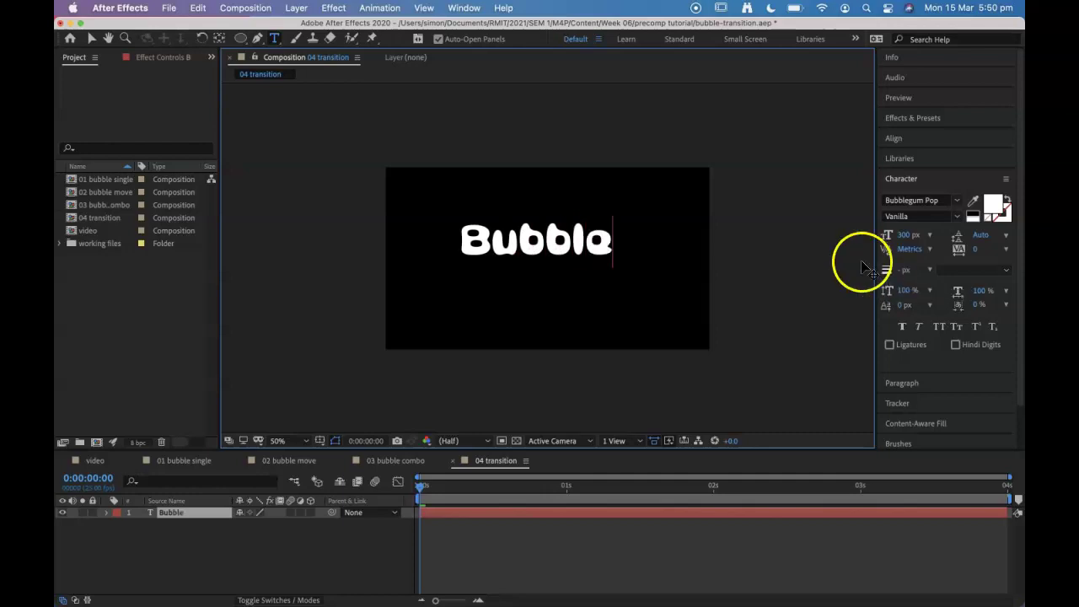
pyautogui.click(91, 39)
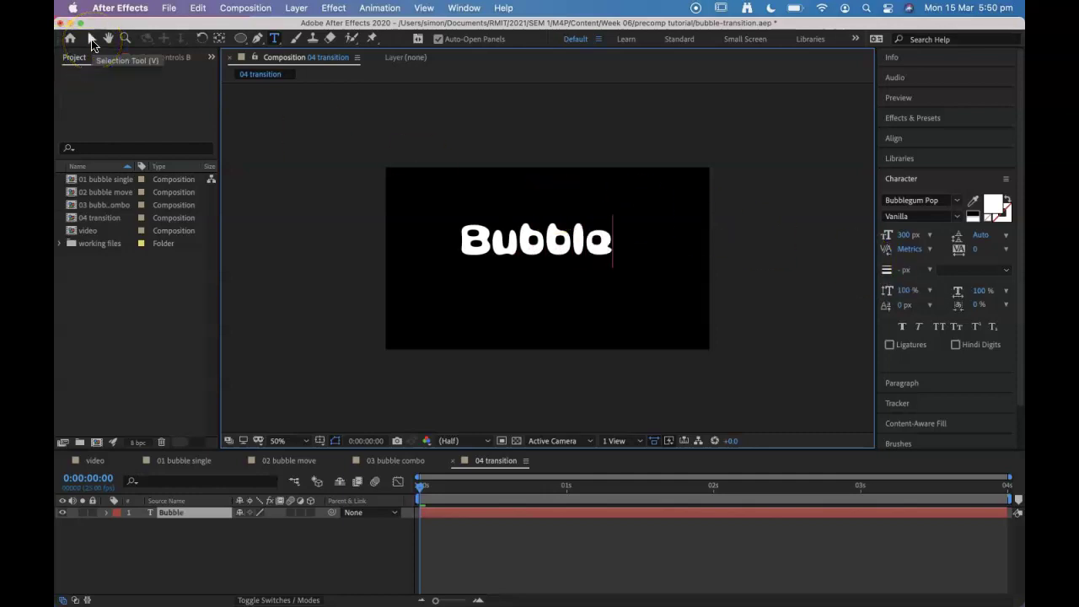
# Step: Centre the Bubble text horizontally and vertically in the composition
pyautogui.click(900, 139)
pyautogui.click(913, 172)
pyautogui.click(980, 174)
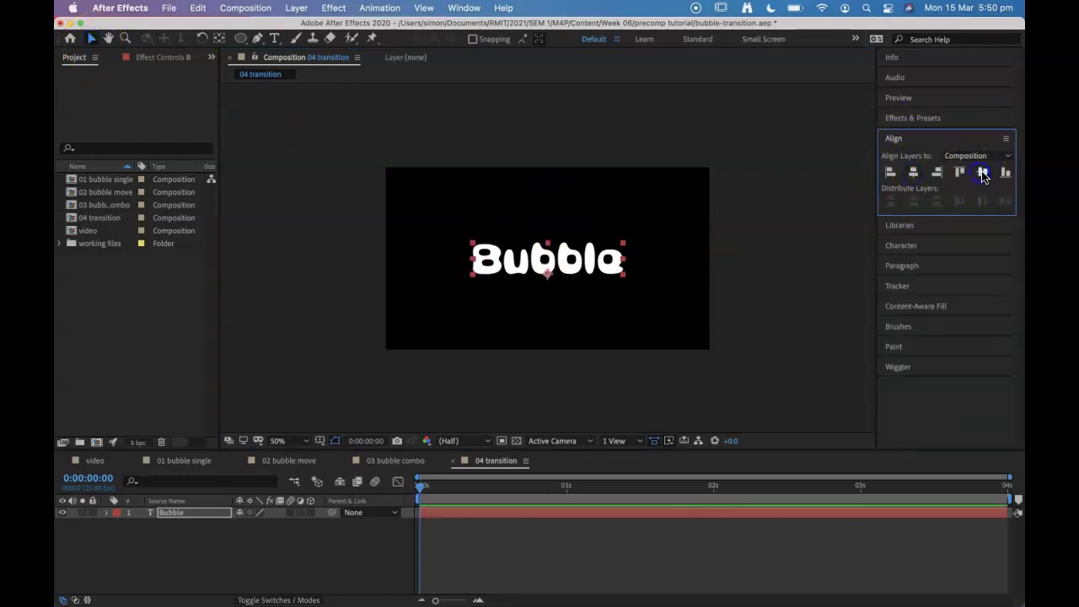
pyautogui.click(754, 163)
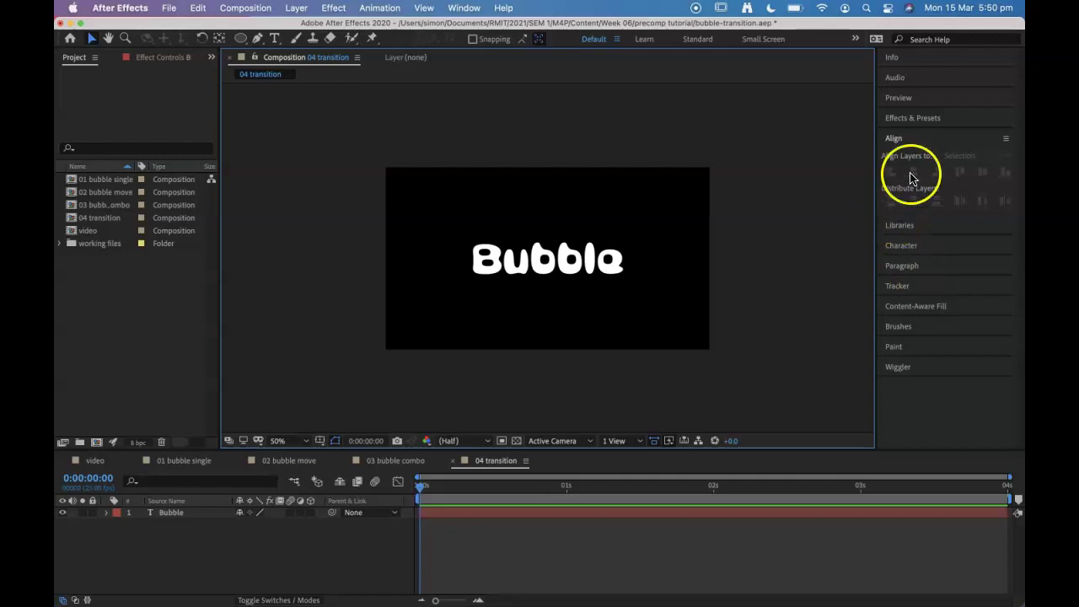
# Step: Apply the Fade Up Characters preset from the Animate In text presets to the Bubble layer at time 0
pyautogui.click(914, 118)
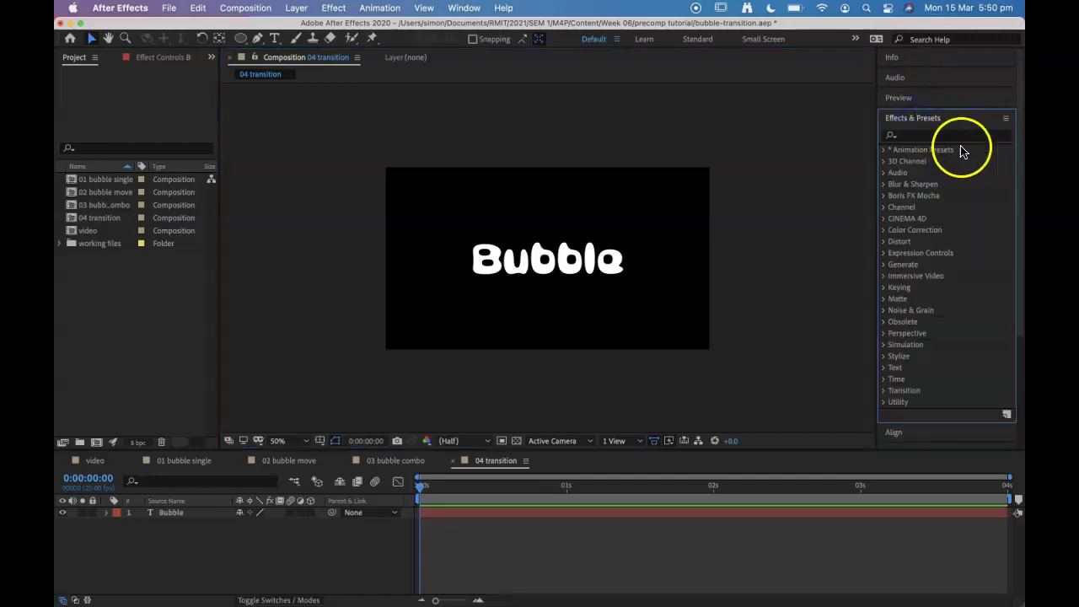
pyautogui.click(885, 151)
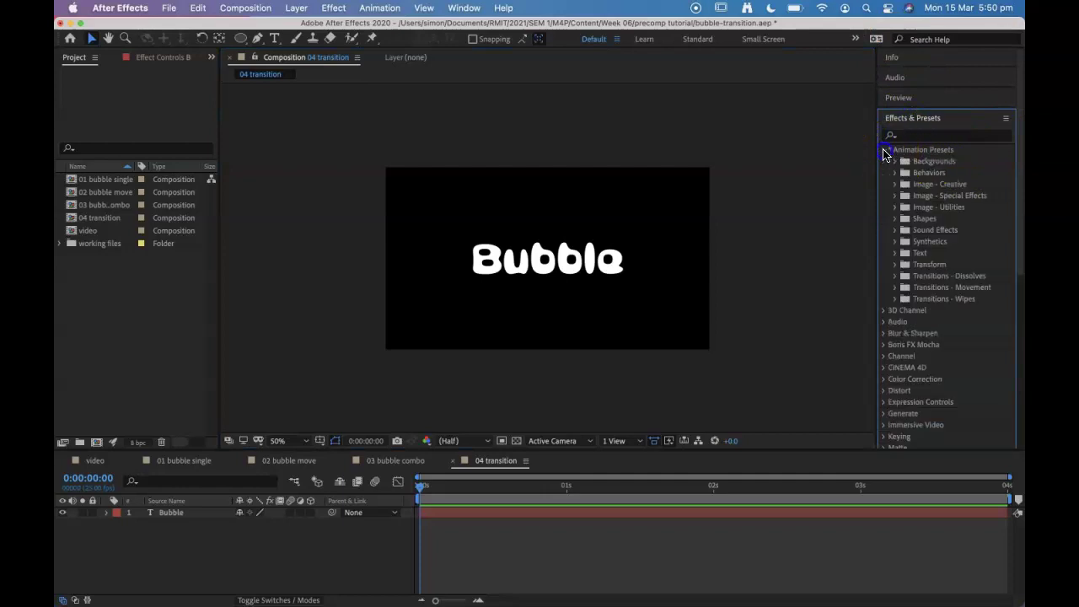
pyautogui.click(896, 255)
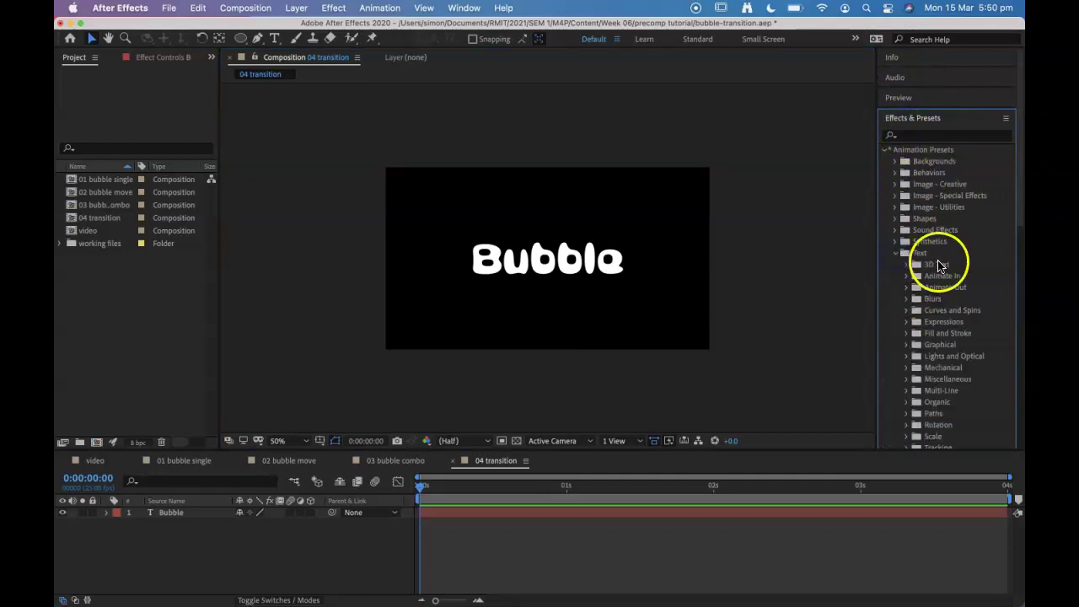
pyautogui.click(910, 276)
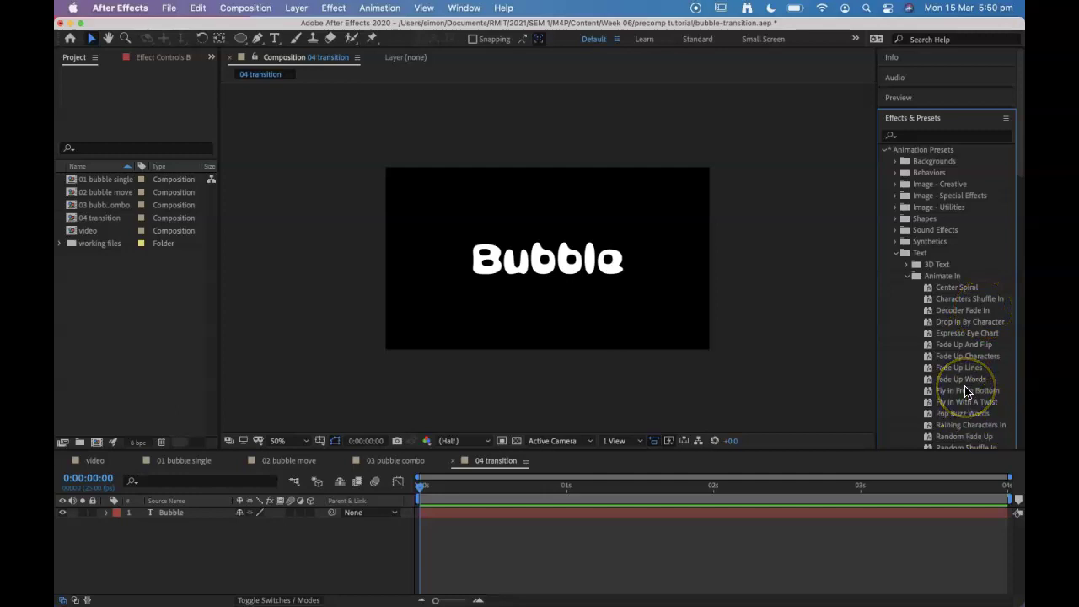
pyautogui.scroll(-5, 967, 392)
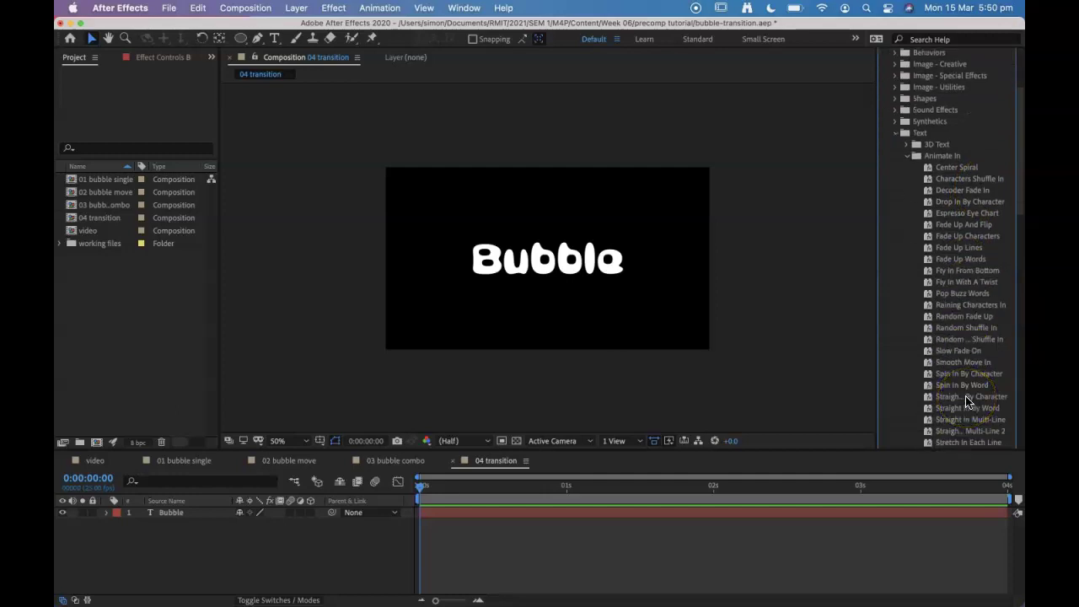
pyautogui.moveTo(951, 236); pyautogui.dragTo(433, 516)
# Step: Enlarge the timeline area and reveal the Start keyframes of Animator 1's Range Selector on the Bubble layer
pyautogui.click(104, 516)
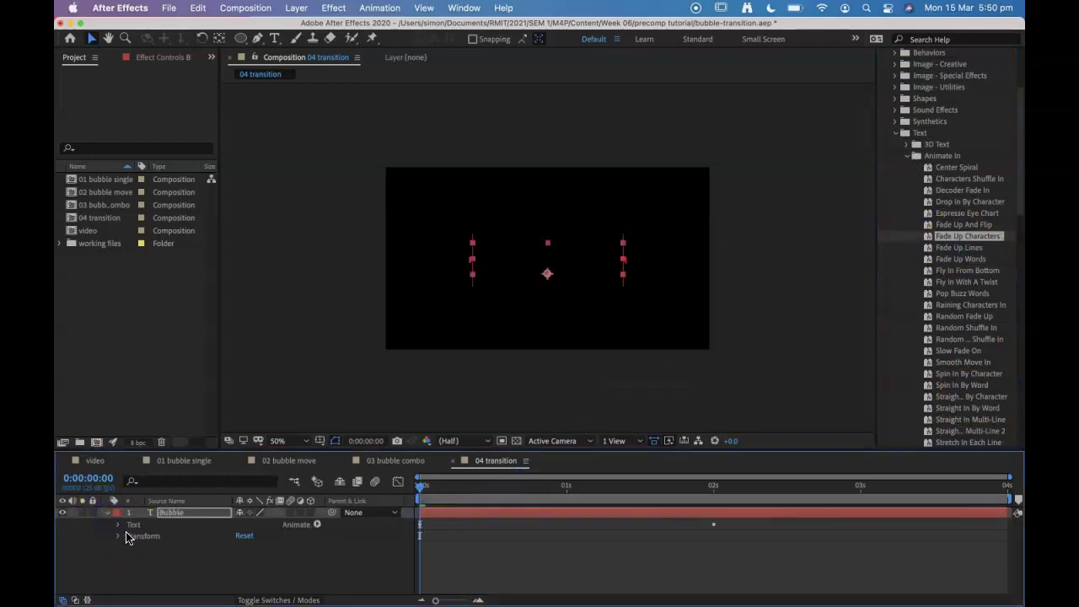
pyautogui.click(118, 525)
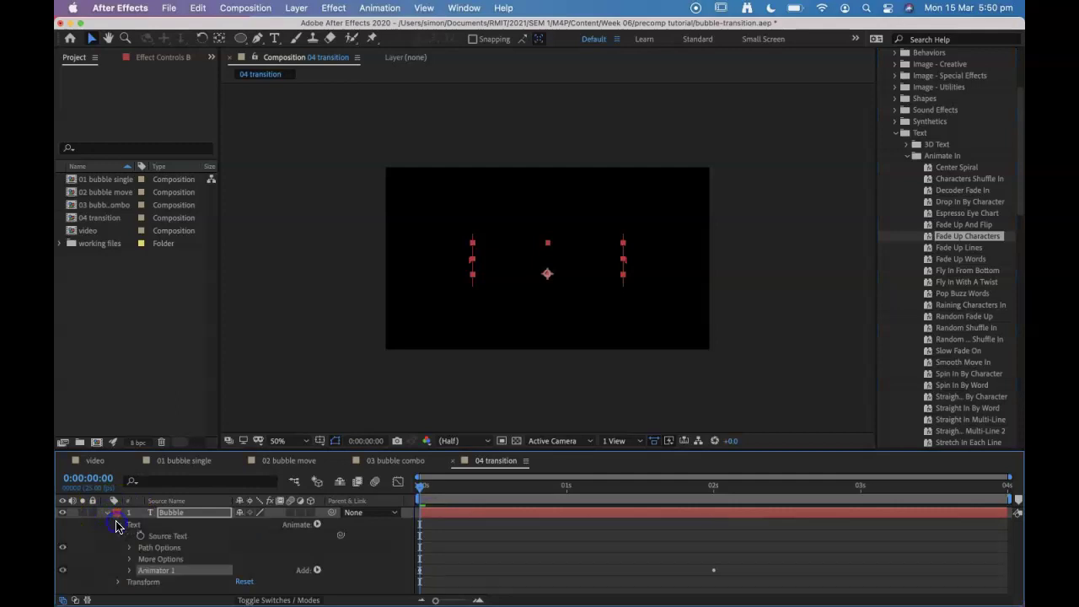
pyautogui.click(130, 572)
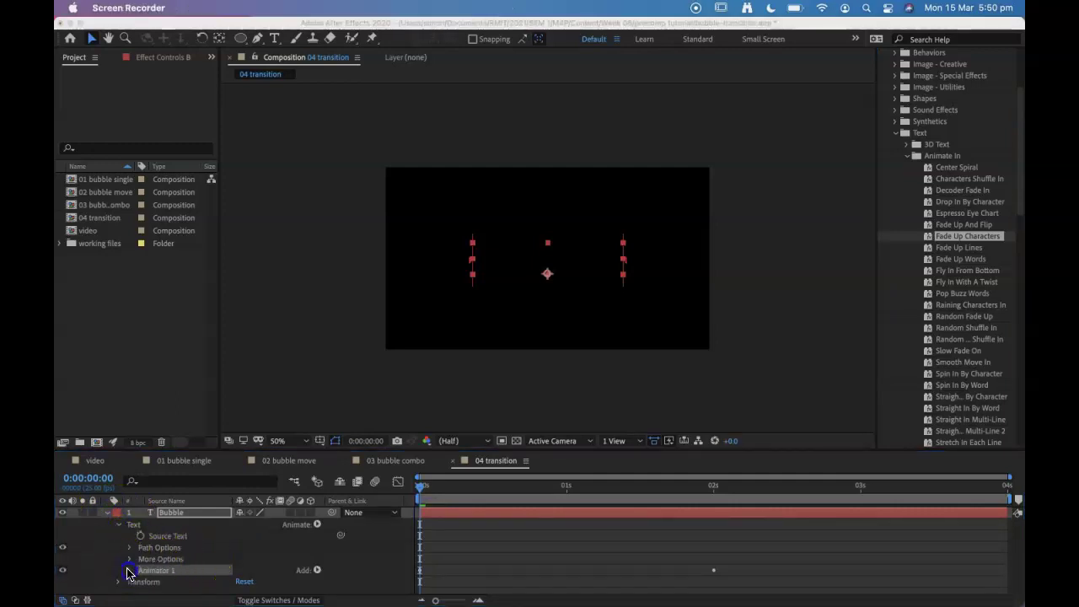
pyautogui.click(75, 582)
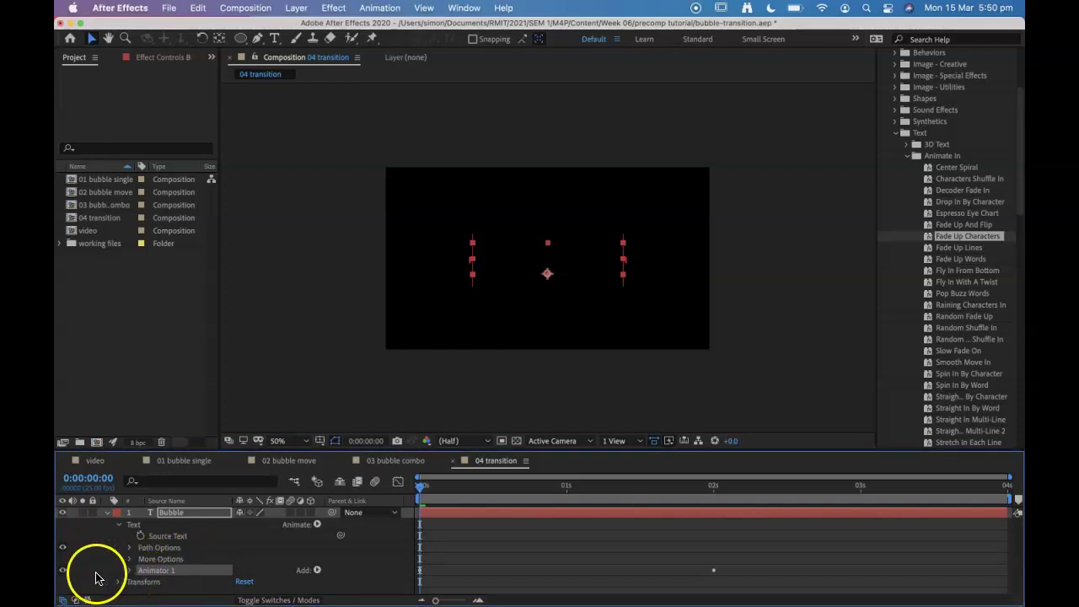
pyautogui.click(64, 578)
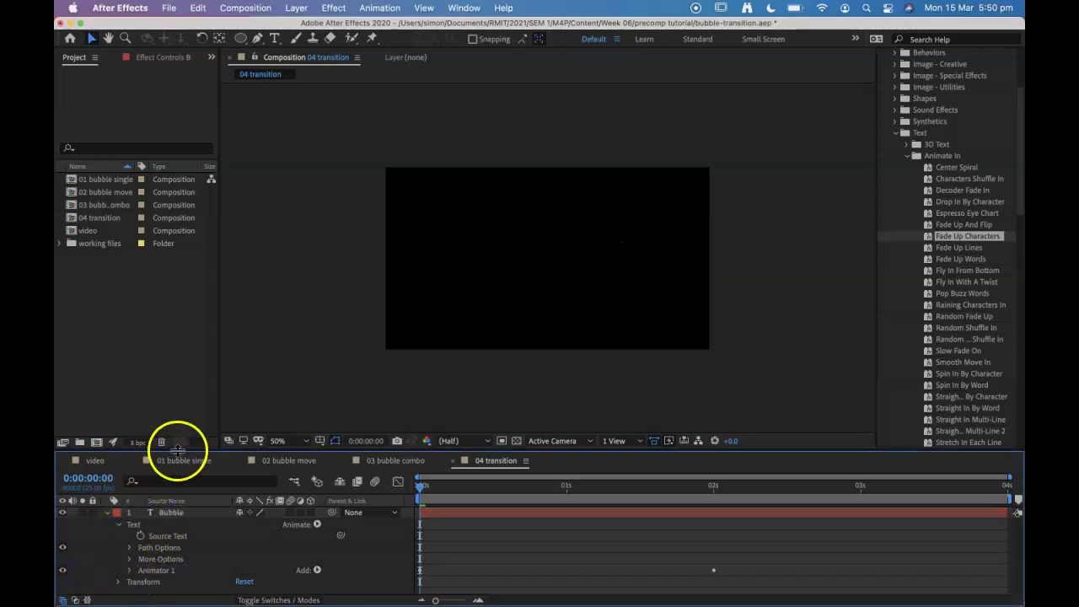
pyautogui.click(185, 414)
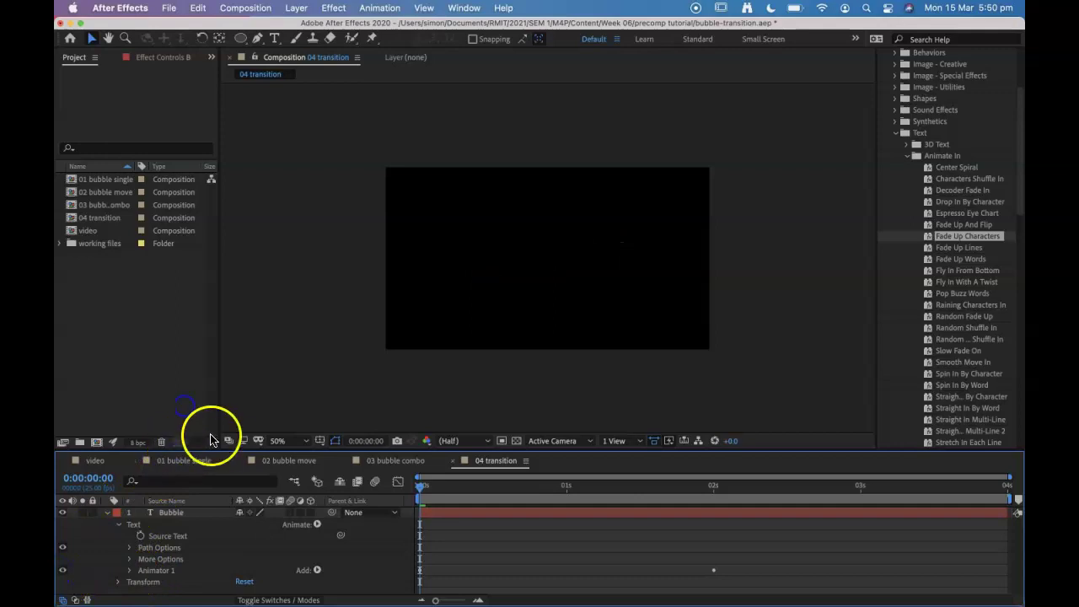
pyautogui.moveTo(217, 450); pyautogui.dragTo(228, 384)
pyautogui.click(129, 514)
pyautogui.click(187, 527)
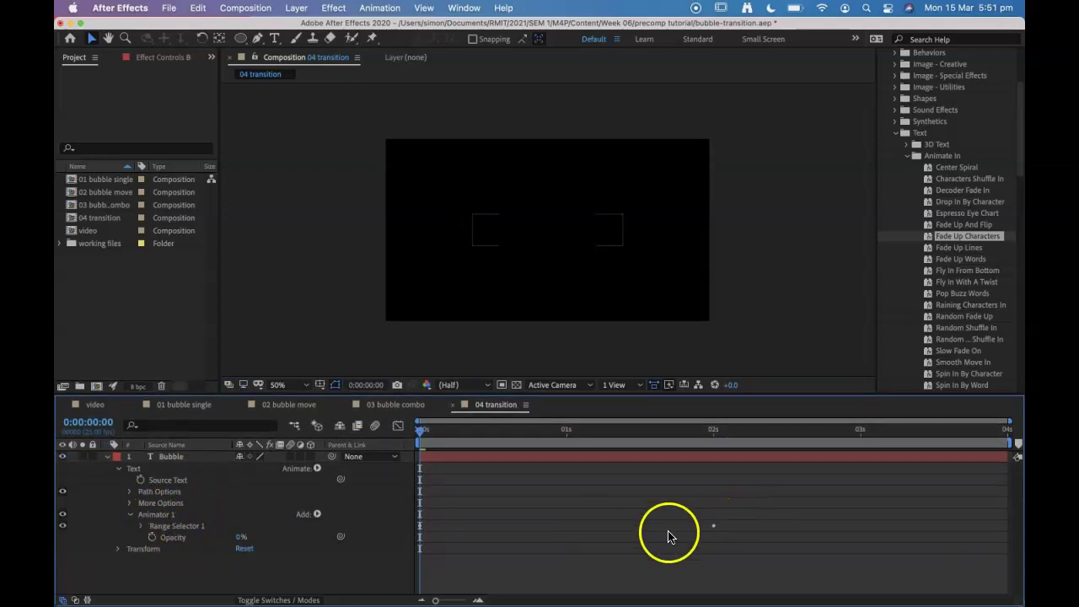
pyautogui.click(141, 526)
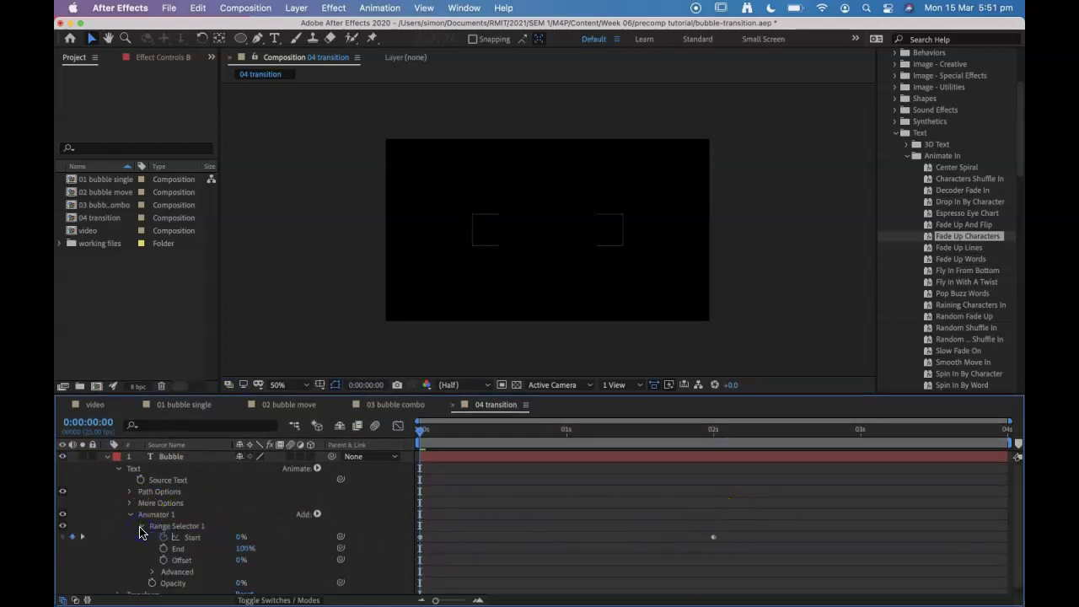
# Step: Speed up the text fade-in by moving the second Start keyframe to about 0:00:00:15, and preview the result
pyautogui.moveTo(776, 518); pyautogui.dragTo(506, 544)
pyautogui.press('space')
pyautogui.moveTo(715, 603)
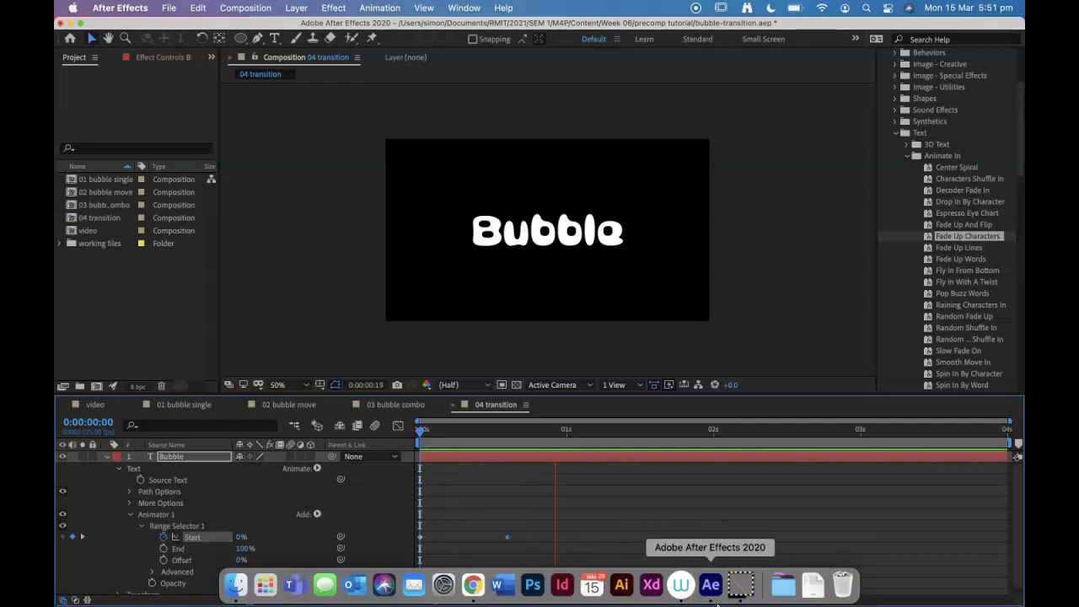
pyautogui.press('space')
# Step: Copy both Start keyframes, paste them at 0:00:03:09, and time-reverse the pasted pair so the Bubble text fades out
pyautogui.moveTo(555, 511); pyautogui.dragTo(415, 561)
pyautogui.moveTo(899, 442); pyautogui.dragTo(913, 429)
pyautogui.hotkey('ctrl', 'c')
pyautogui.hotkey('ctrl', 'v')
pyautogui.moveTo(892, 515); pyautogui.dragTo(1005, 541)
pyautogui.rightClick(1004, 540)
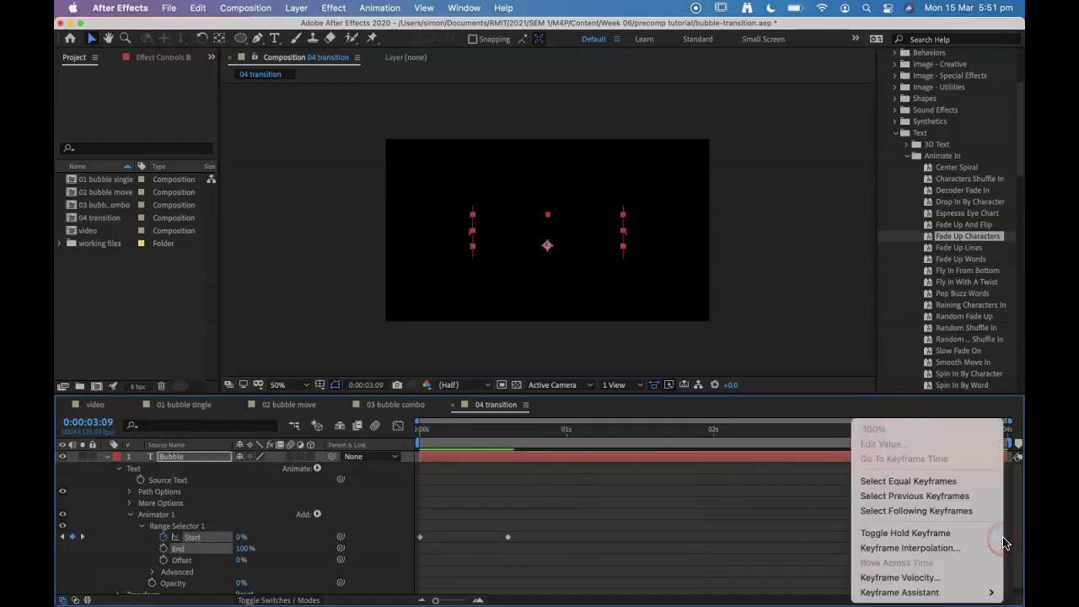
pyautogui.moveTo(943, 594)
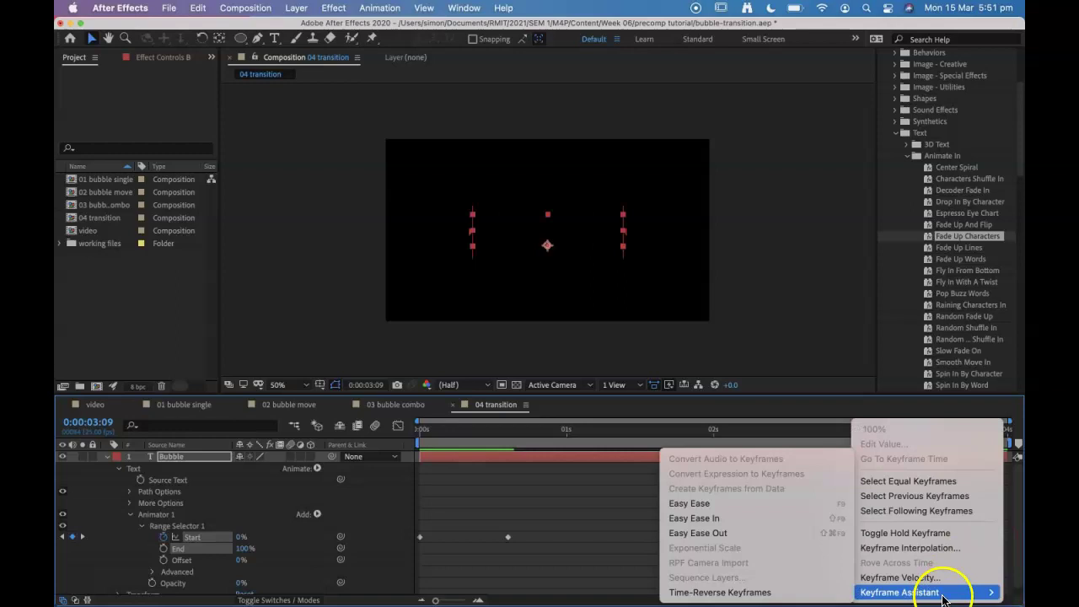
pyautogui.click(780, 592)
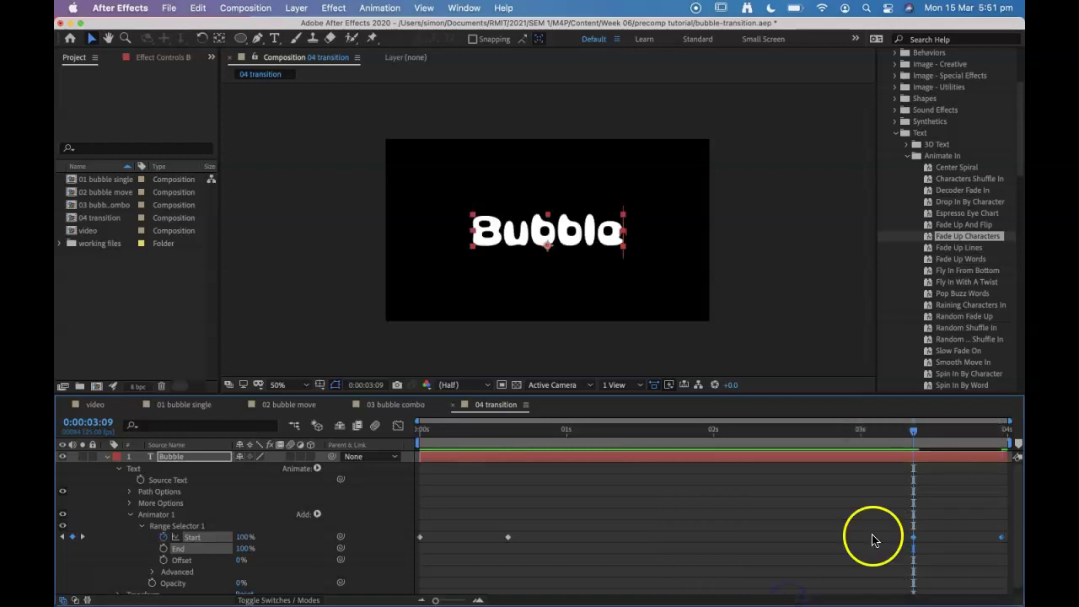
# Step: Preview the Bubble text animation from the start, then collapse the layer's properties and return to time 0
pyautogui.moveTo(914, 431); pyautogui.dragTo(164, 440)
pyautogui.press('space')
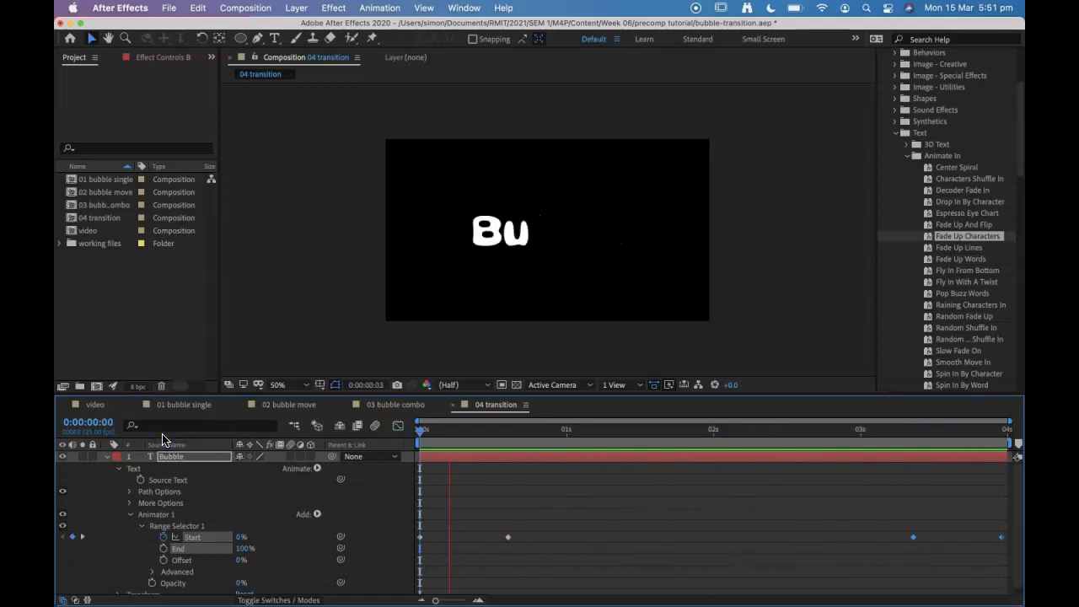
pyautogui.click(209, 424)
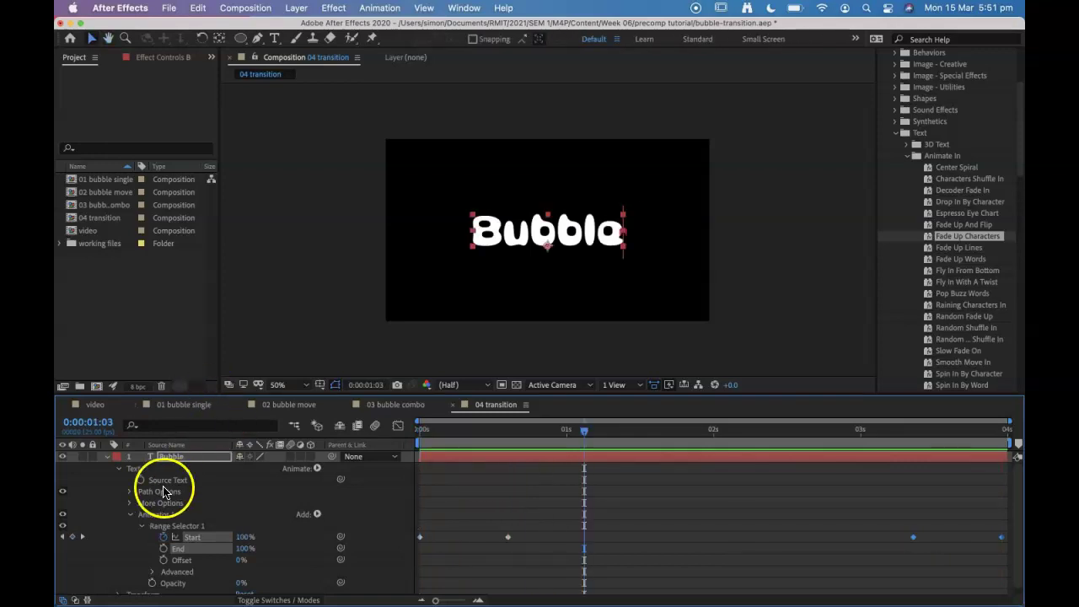
pyautogui.click(108, 458)
pyautogui.moveTo(532, 434); pyautogui.dragTo(139, 436)
# Step: With no layer selected, draw a closed Pen tool shape with wavy left and right sides that extends beyond the whole frame
pyautogui.click(257, 38)
pyautogui.press(',')
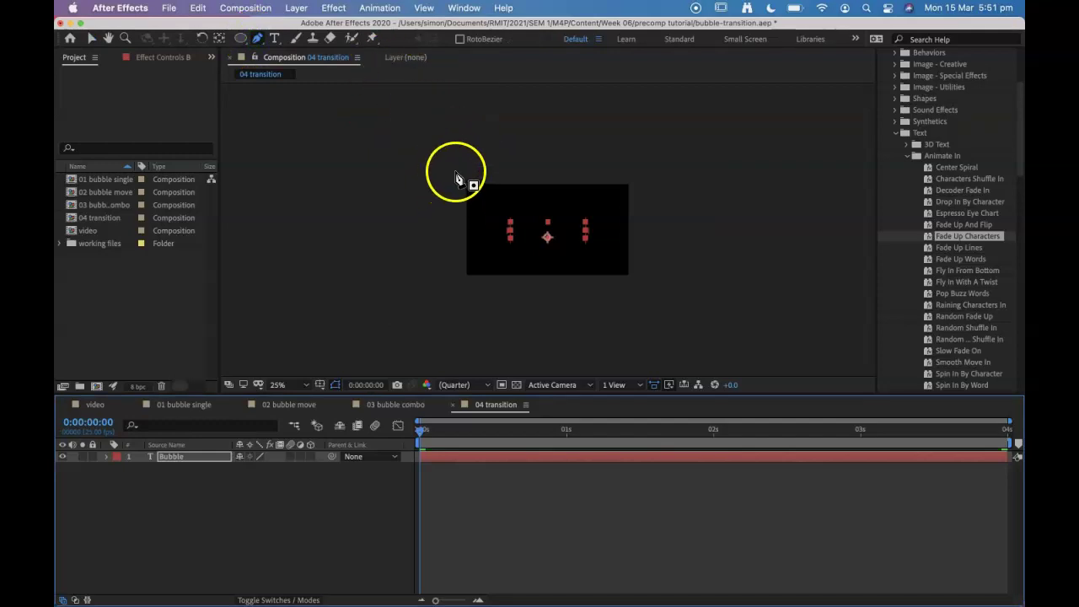
pyautogui.click(270, 533)
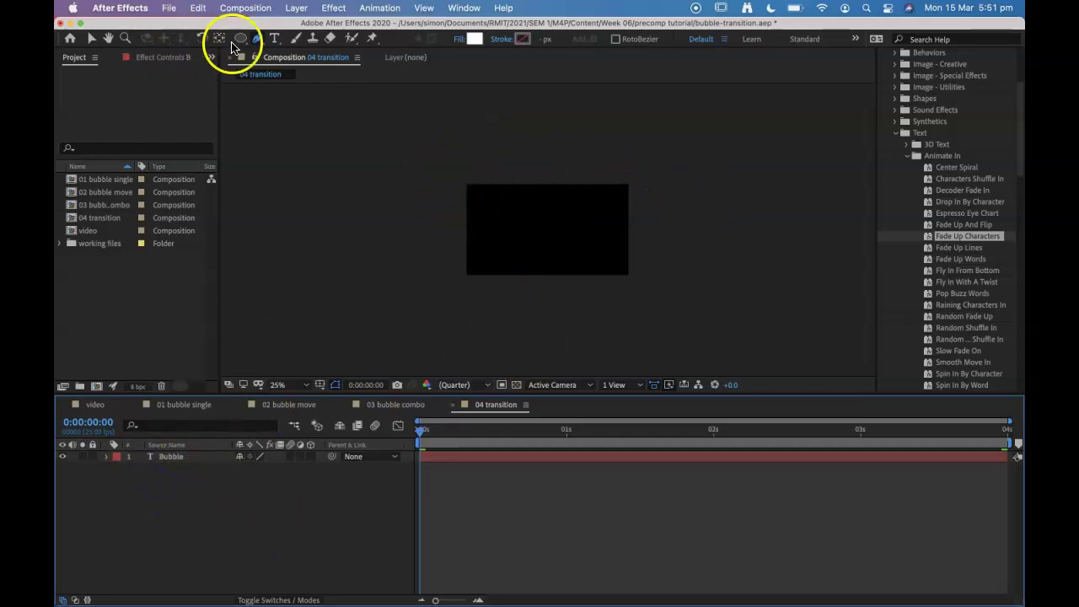
pyautogui.click(259, 40)
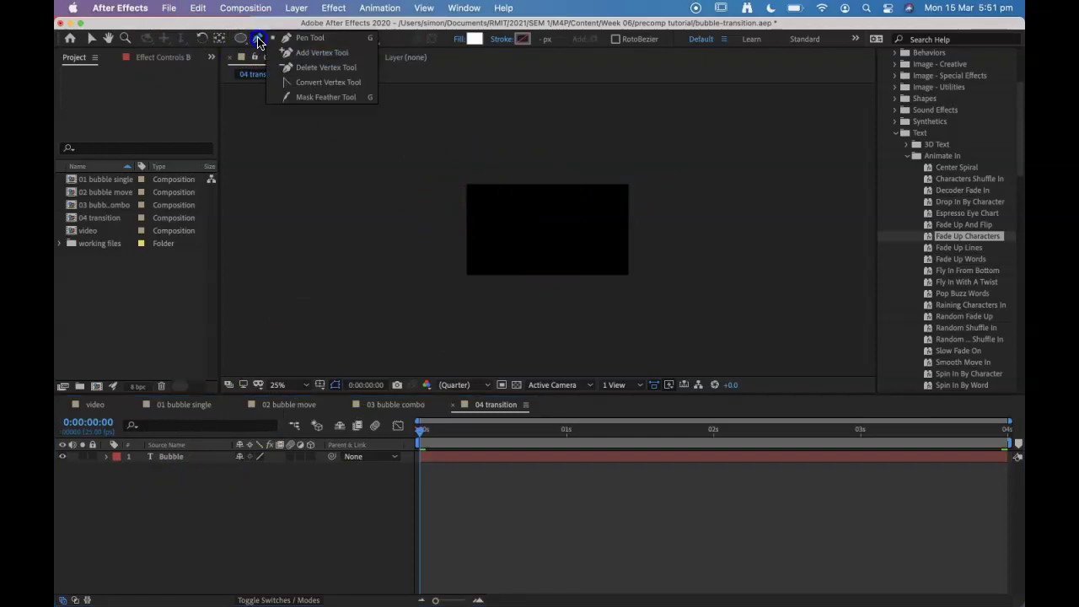
pyautogui.click(258, 41)
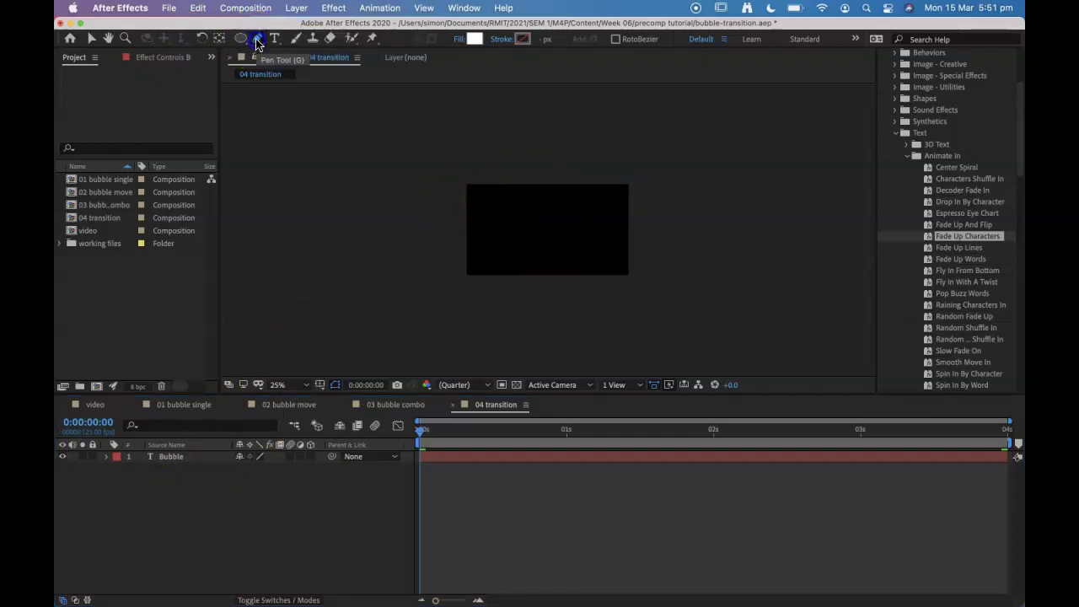
pyautogui.click(457, 169)
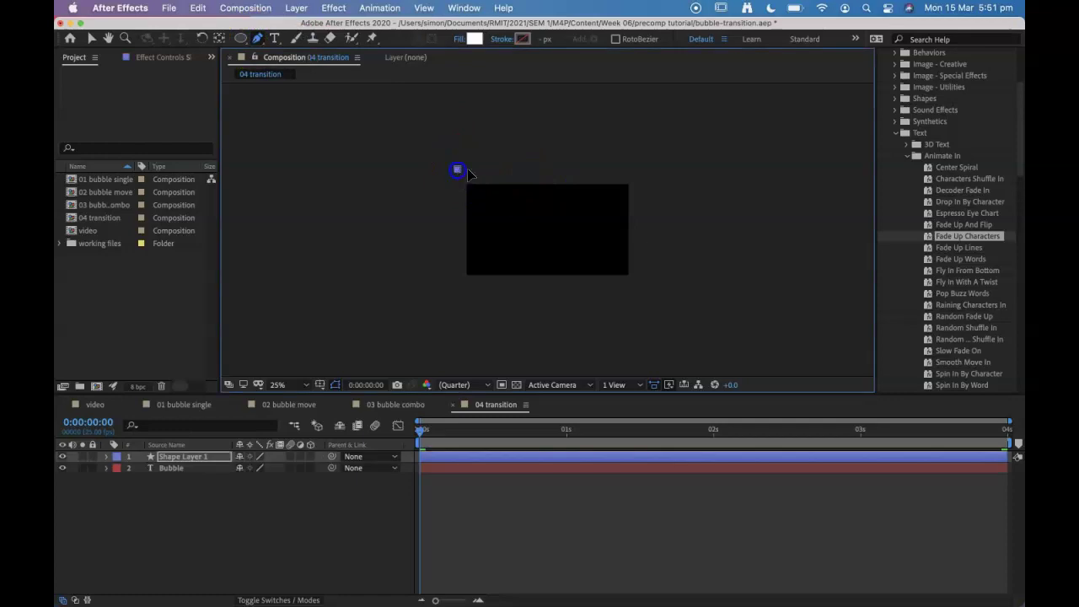
pyautogui.click(640, 169)
pyautogui.moveTo(712, 206)
pyautogui.mouseDown()
pyautogui.moveTo(714, 233)
pyautogui.moveTo(678, 257)
pyautogui.moveTo(677, 294)
pyautogui.mouseUp()
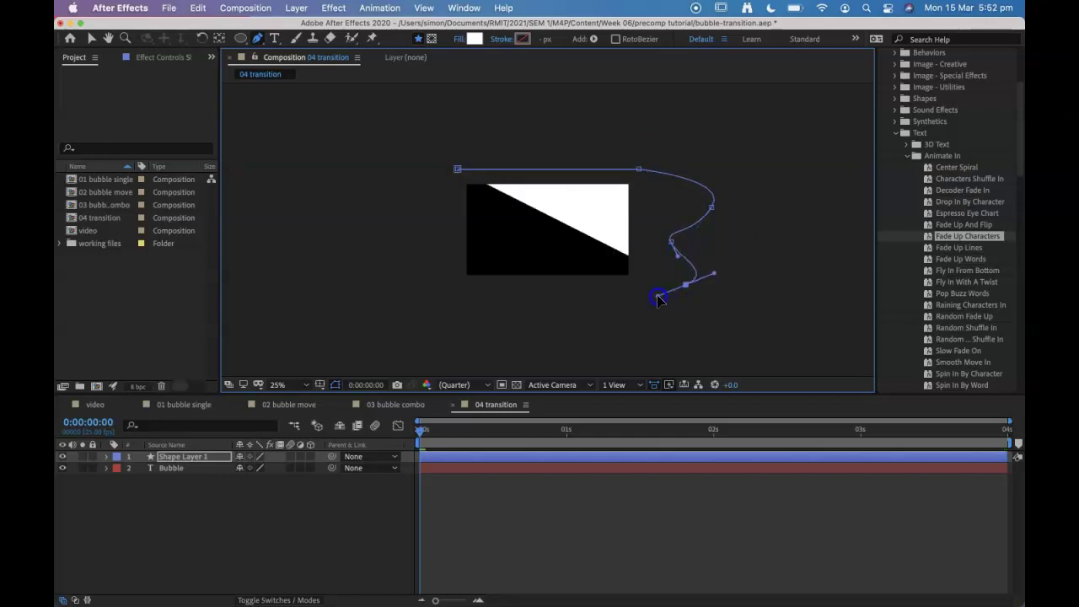
pyautogui.click(459, 286)
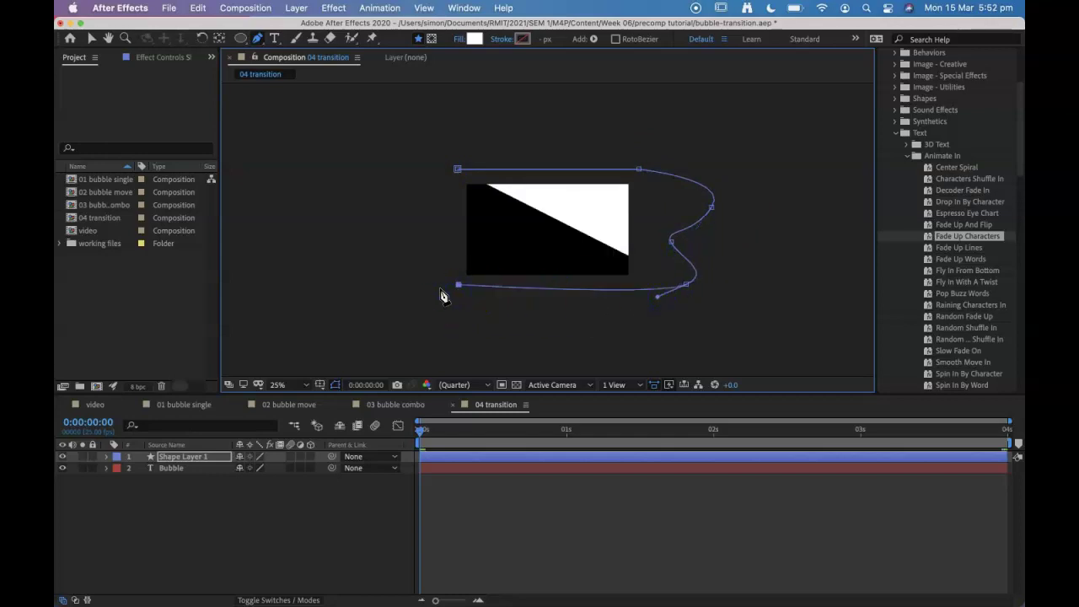
pyautogui.moveTo(391, 242); pyautogui.dragTo(409, 221)
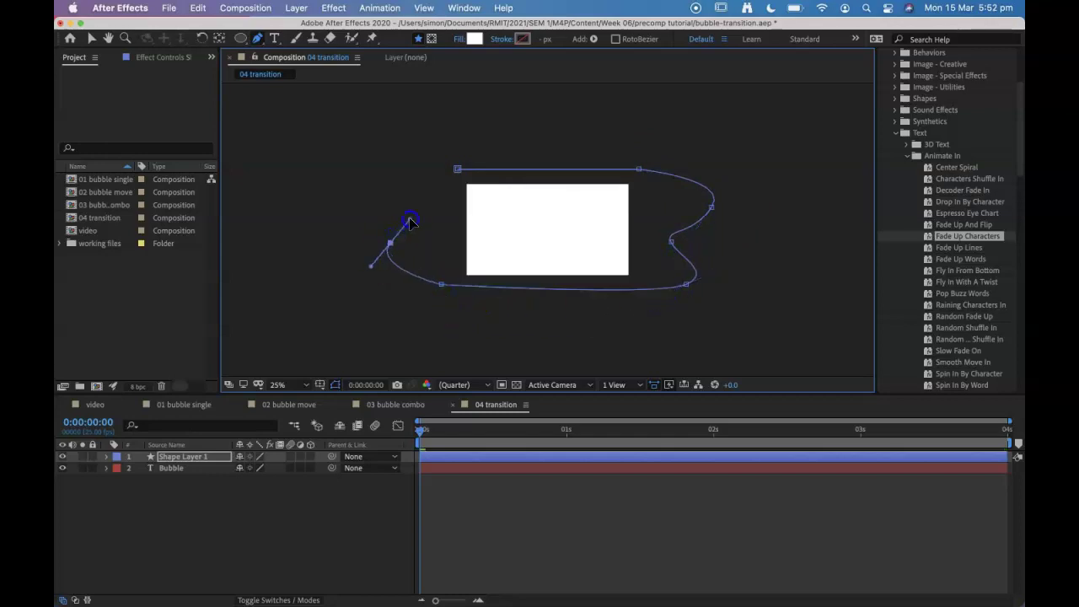
pyautogui.moveTo(458, 169); pyautogui.dragTo(489, 168)
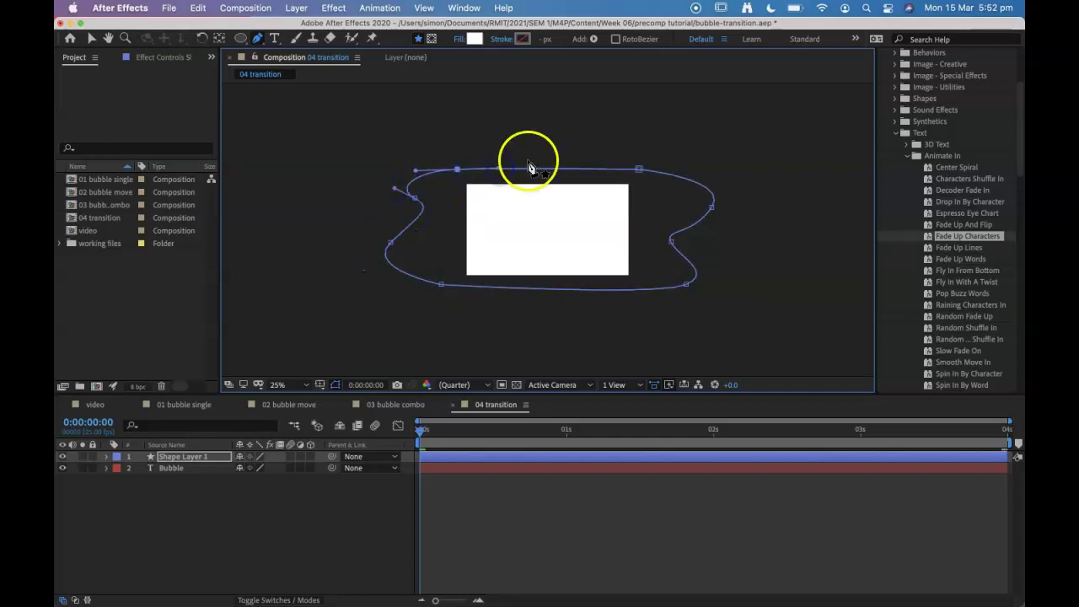
# Step: Set the new shape's fill colour to blue, 0039FF
pyautogui.click(474, 39)
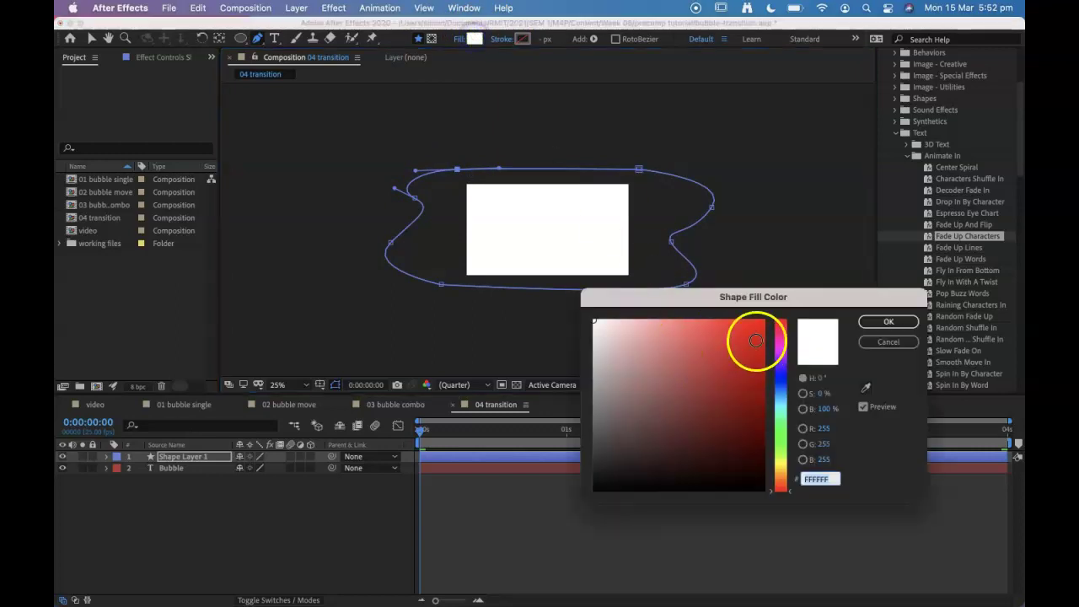
pyautogui.click(781, 385)
pyautogui.moveTo(747, 378); pyautogui.dragTo(773, 334)
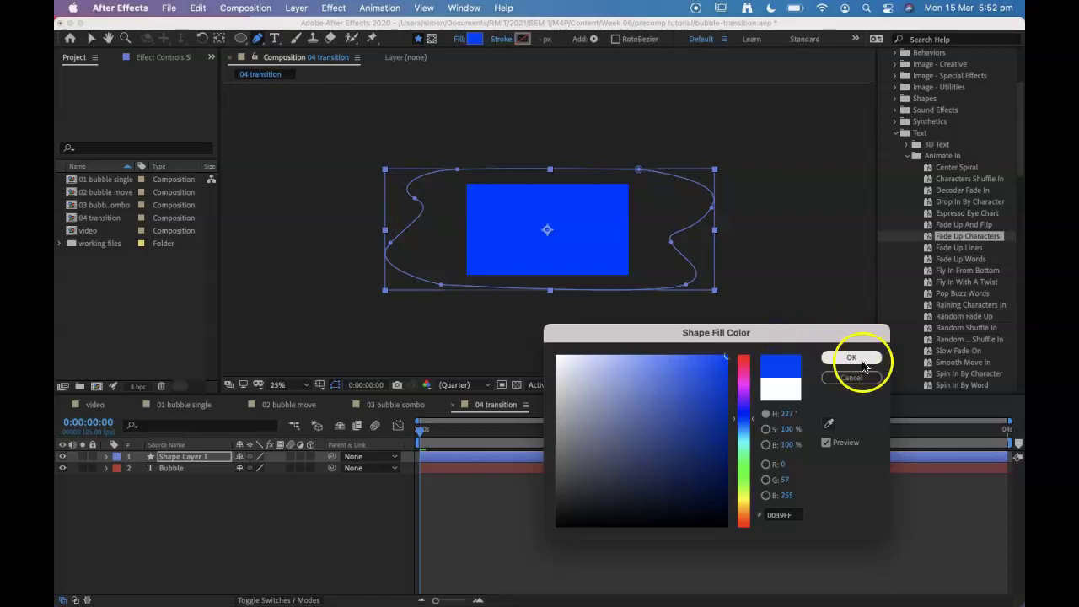
pyautogui.click(851, 358)
# Step: Move Shape Layer 1 below the Bubble text layer and switch back to the Selection tool
pyautogui.moveTo(176, 456); pyautogui.dragTo(182, 499)
pyautogui.moveTo(438, 441); pyautogui.dragTo(388, 430)
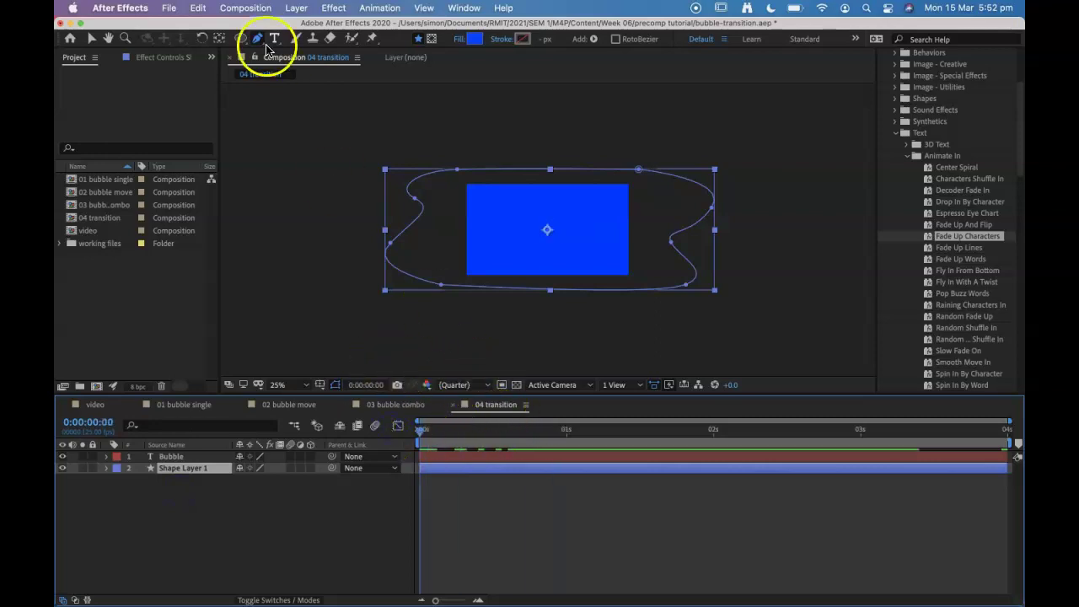
pyautogui.click(91, 38)
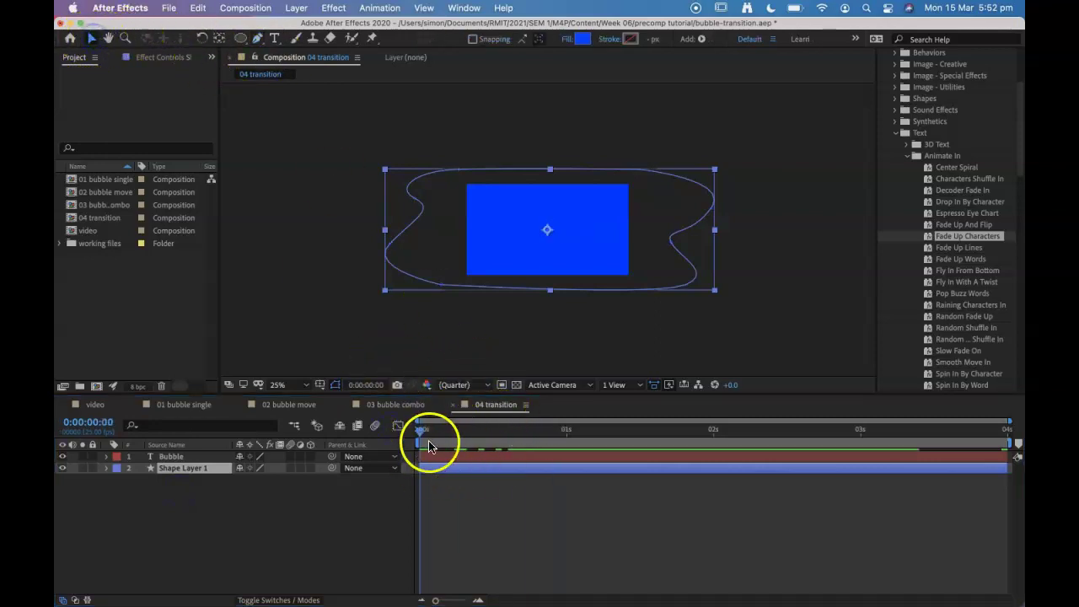
# Step: Add Position keyframes at 960, 540 to Shape Layer 1 at about 0:00:00:03, 0:00:00:15, 0:00:03:08 and 0:00:03:22
pyautogui.click(180, 468)
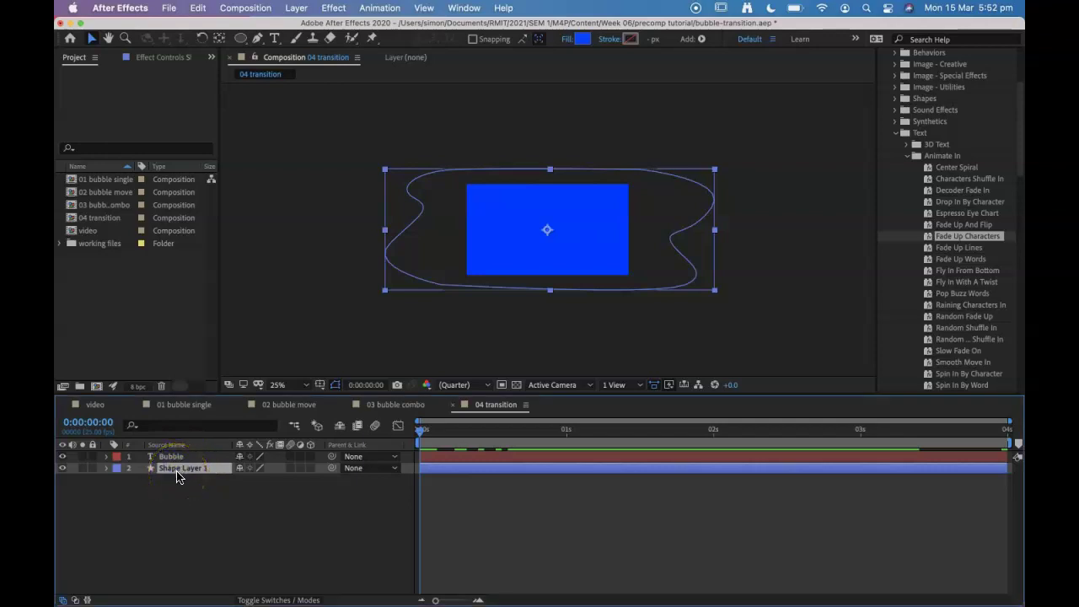
pyautogui.press('p')
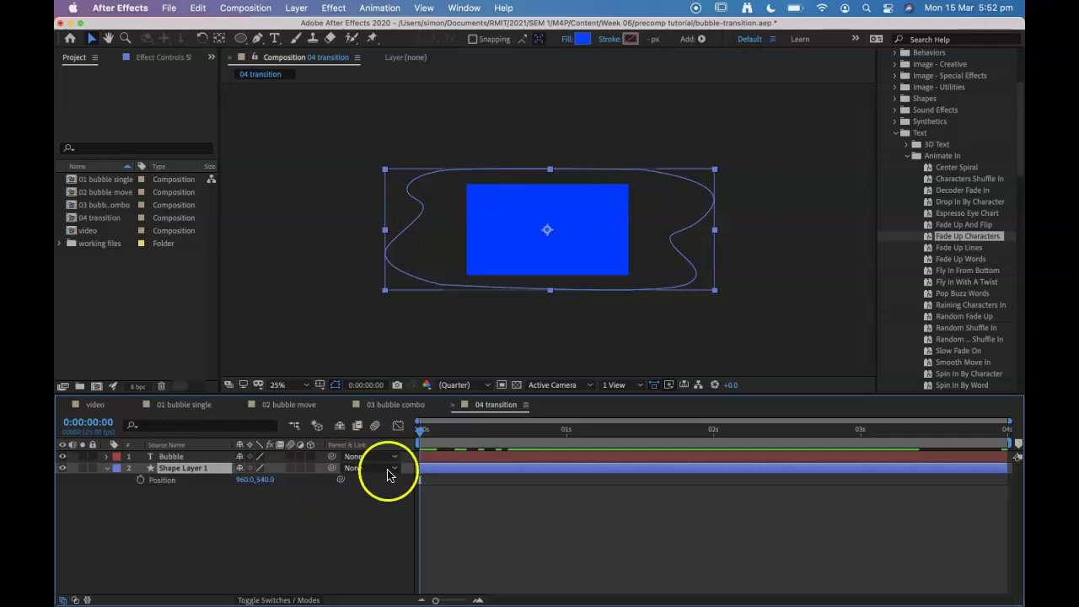
pyautogui.moveTo(449, 437); pyautogui.dragTo(483, 433)
pyautogui.click(145, 482)
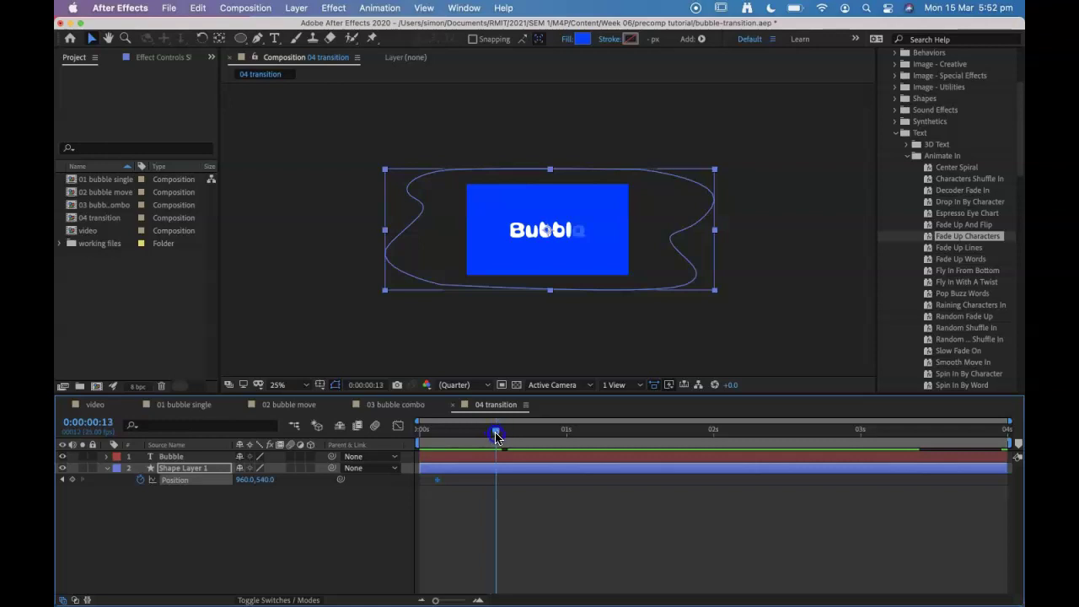
pyautogui.click(72, 479)
pyautogui.moveTo(923, 456); pyautogui.dragTo(989, 434)
pyautogui.click(72, 480)
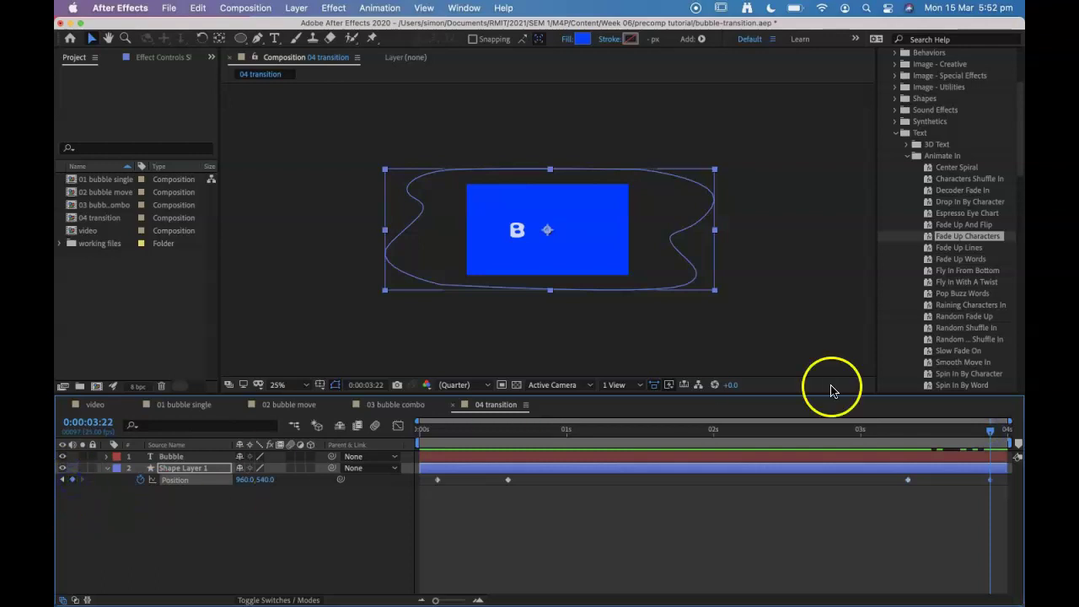
# Step: At the first Position keyframe, move the blue shape horizontally off the frame's left side to -2184, 540, and preview its entrance
pyautogui.click(438, 434)
pyautogui.moveTo(683, 278); pyautogui.dragTo(403, 278)
pyautogui.moveTo(469, 429); pyautogui.dragTo(395, 434)
pyautogui.press('space')
pyautogui.press('space')
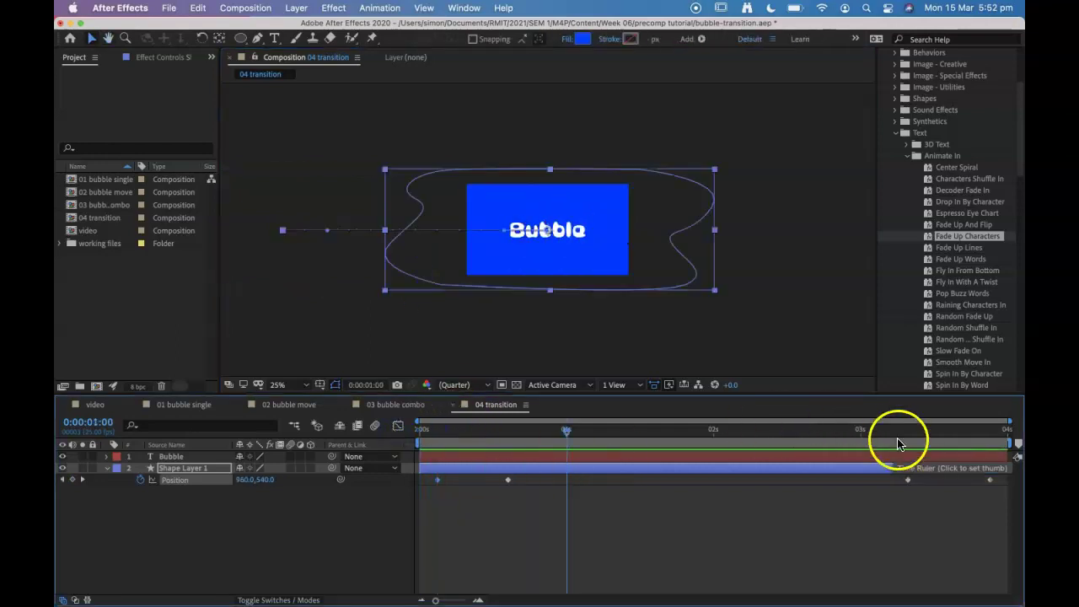
# Step: At the last Position keyframe, 0:00:03:22, move the blue shape horizontally off the frame's right side and preview the full animation
pyautogui.moveTo(931, 429); pyautogui.dragTo(988, 427)
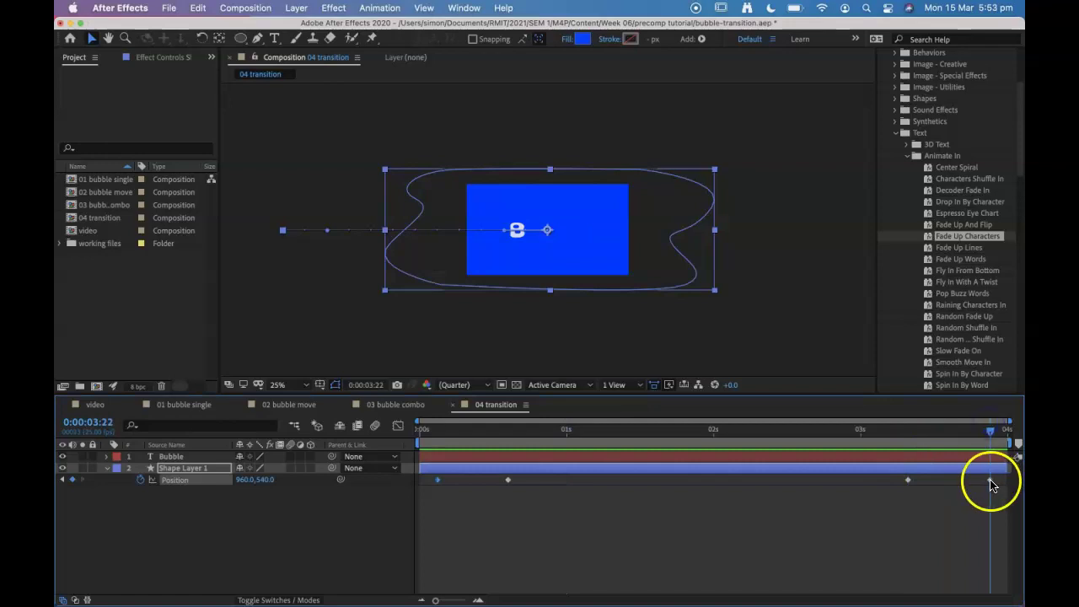
pyautogui.moveTo(506, 259); pyautogui.dragTo(699, 261)
pyautogui.moveTo(539, 428); pyautogui.dragTo(305, 439)
pyautogui.press('space')
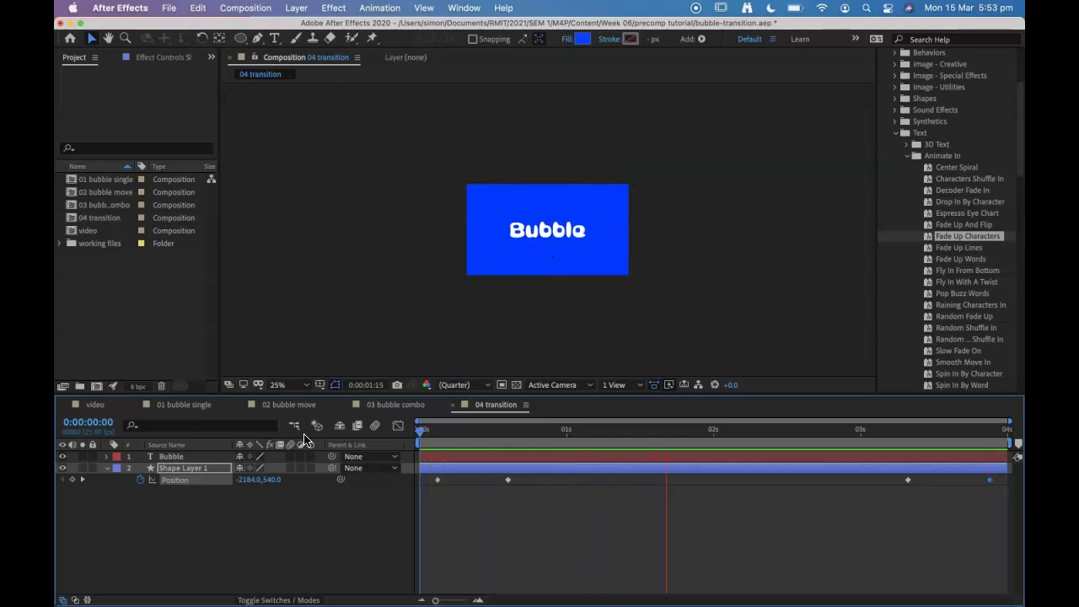
pyautogui.press('space')
pyautogui.moveTo(514, 433); pyautogui.dragTo(417, 437)
pyautogui.press('space')
pyautogui.press('space')
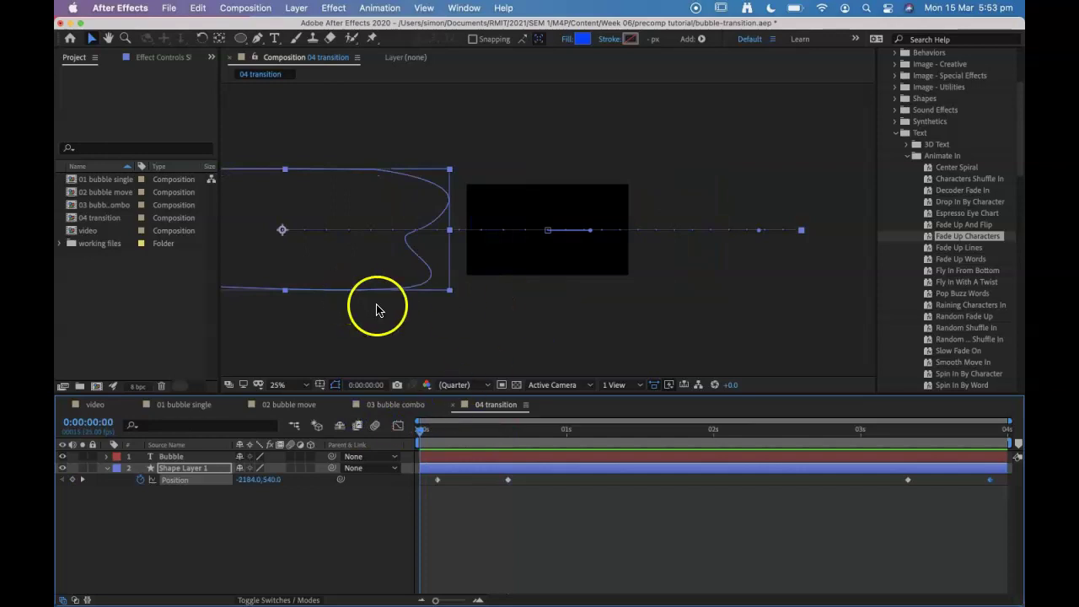
# Step: Add 03 bubble combo as the top layer of 04 transition, start it at 0:00:00:10, and preview its timing
pyautogui.click(99, 207)
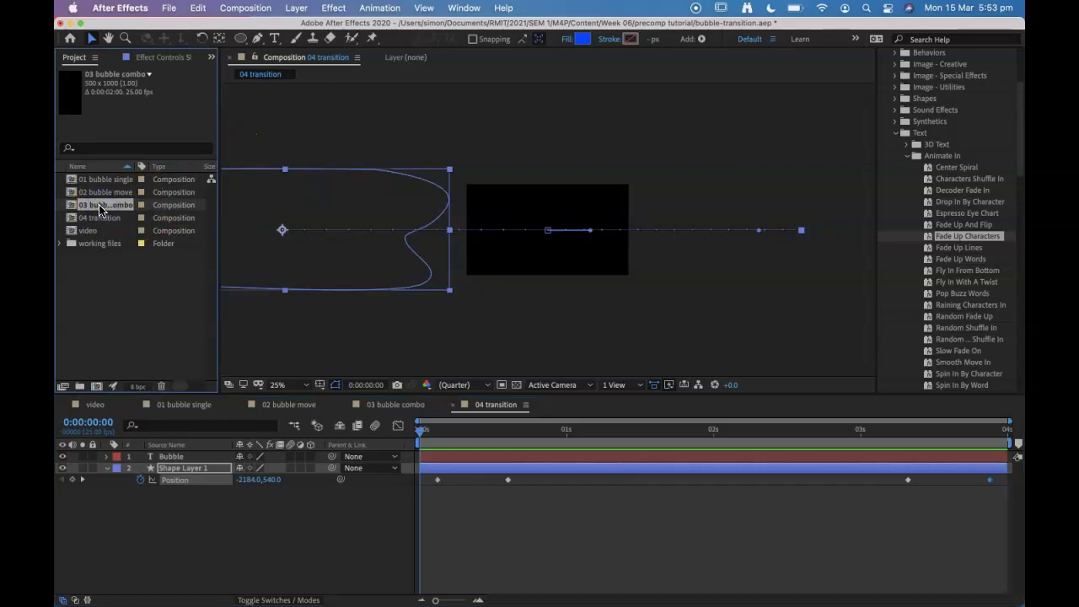
pyautogui.moveTo(174, 455); pyautogui.dragTo(175, 456)
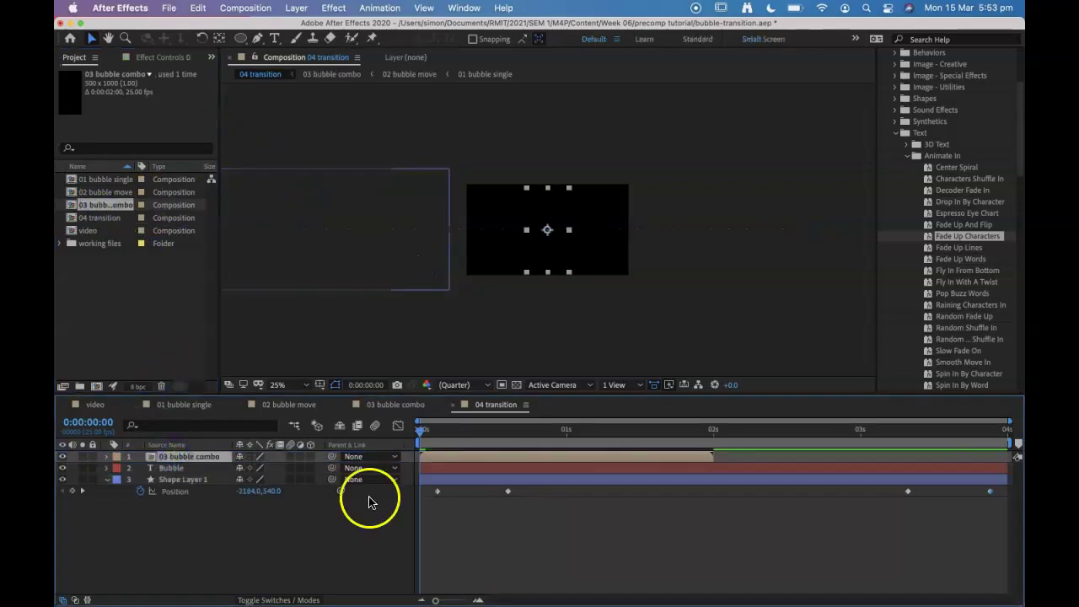
pyautogui.moveTo(442, 428); pyautogui.dragTo(478, 423)
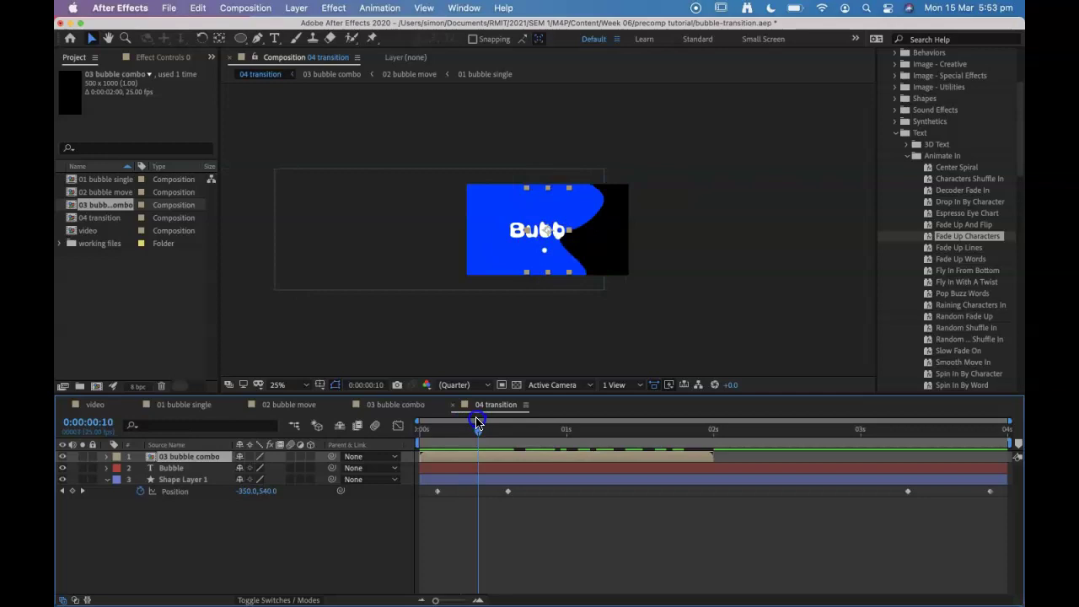
pyautogui.moveTo(453, 459); pyautogui.dragTo(436, 432)
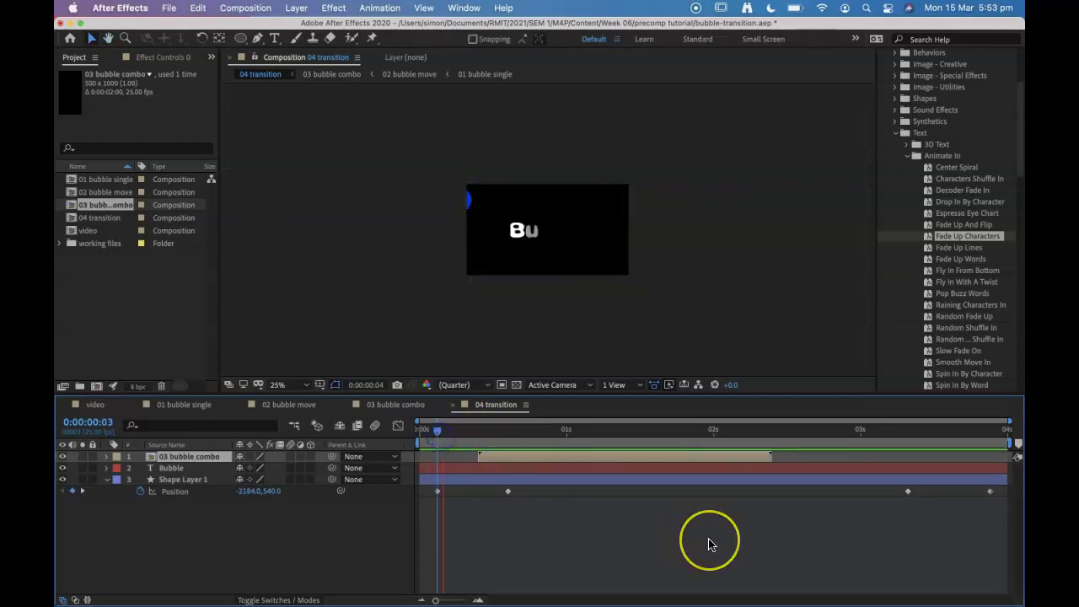
pyautogui.moveTo(549, 434); pyautogui.dragTo(491, 430)
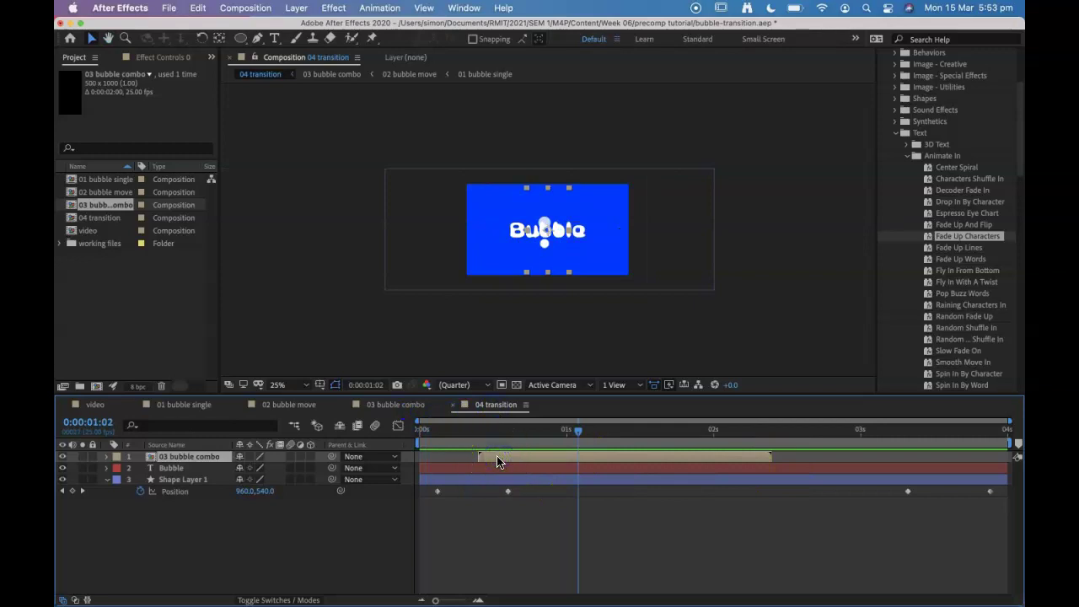
# Step: Duplicate the 03 bubble combo layer until nine copies are stacked above the Bubble text
pyautogui.press('.')
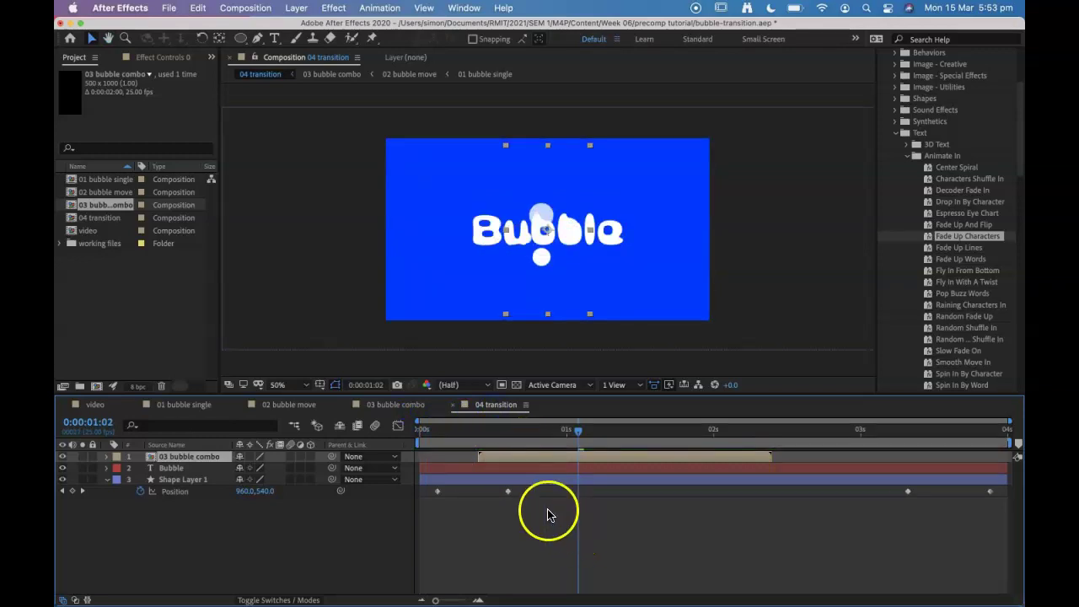
pyautogui.press('super+d')
pyautogui.press('super+d')
pyautogui.press('super+d')
pyautogui.press('super+d')
pyautogui.press('super+d')
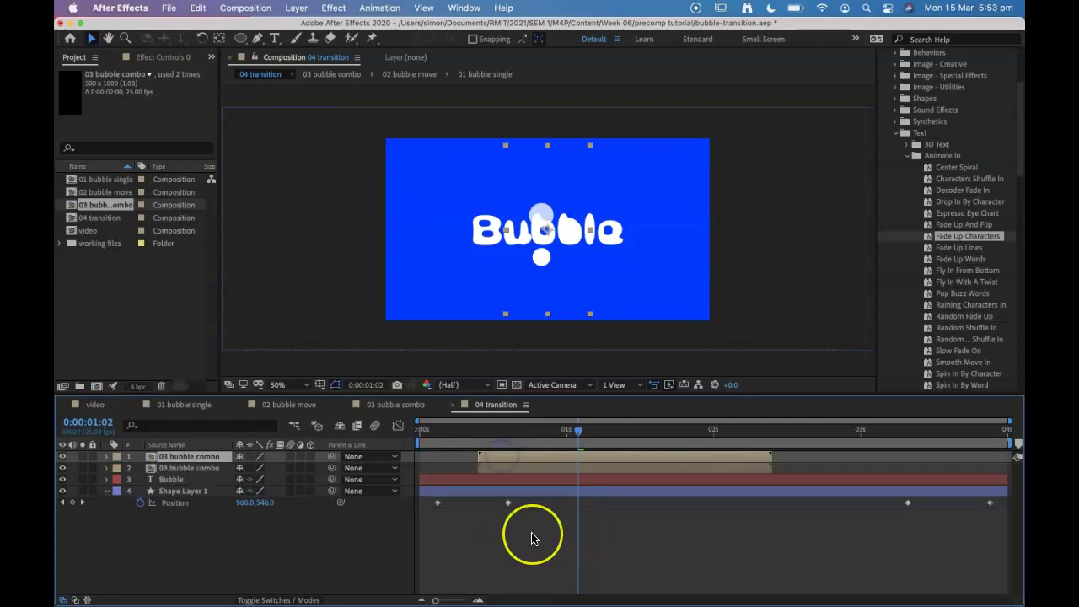
pyautogui.press('super+d')
pyautogui.press('super+d')
pyautogui.press('super+d')
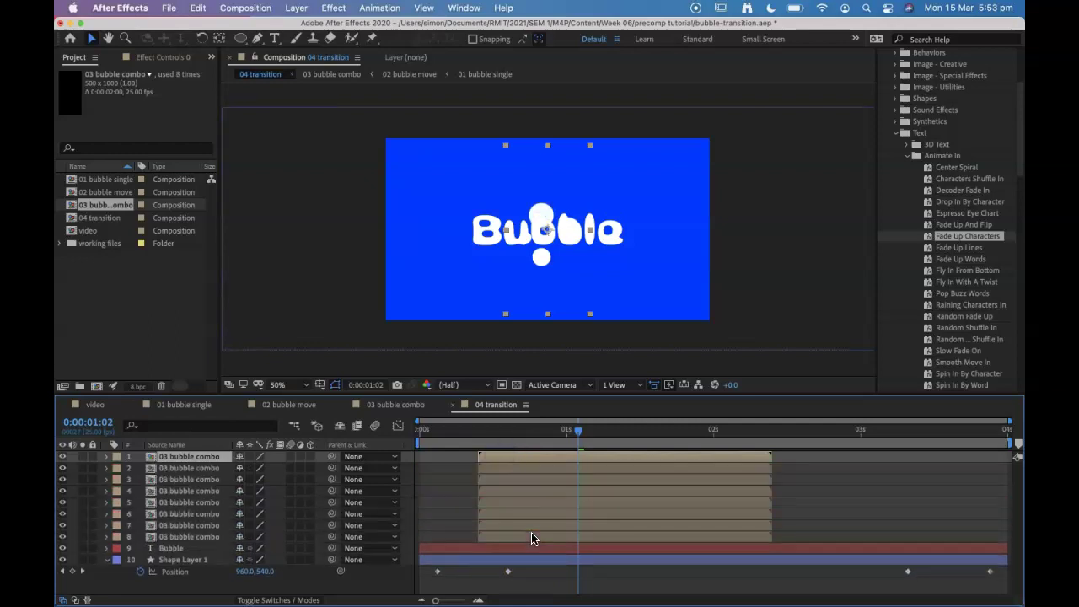
# Step: At 0:00:00:20, reposition bubble combo layers 1 to 5 so their bubbles scatter around the Bubble title
pyautogui.click(536, 443)
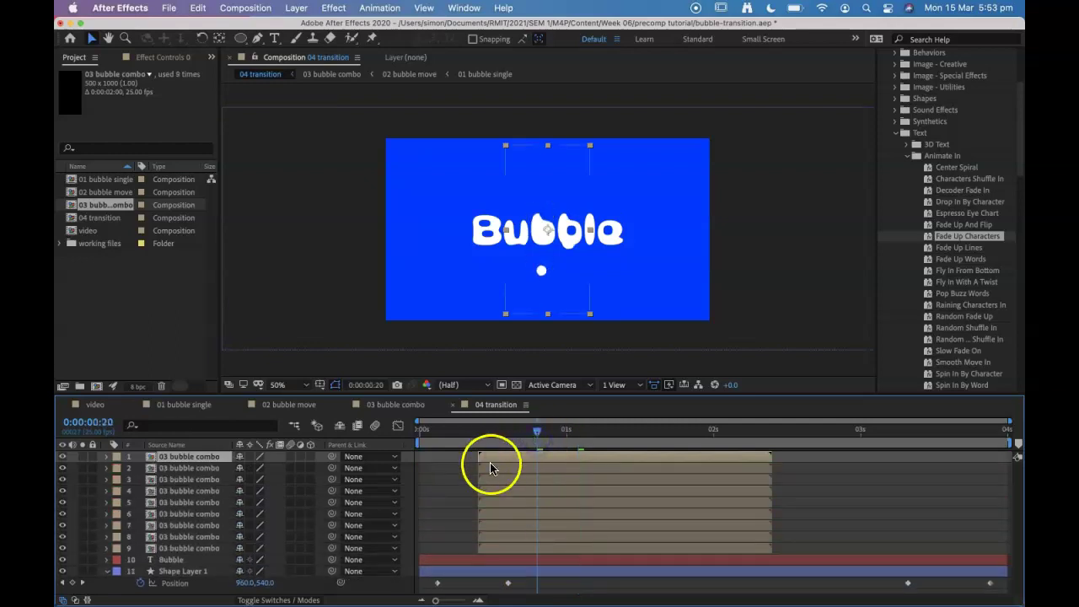
pyautogui.click(544, 238)
pyautogui.moveTo(605, 249); pyautogui.dragTo(626, 238)
pyautogui.click(546, 469)
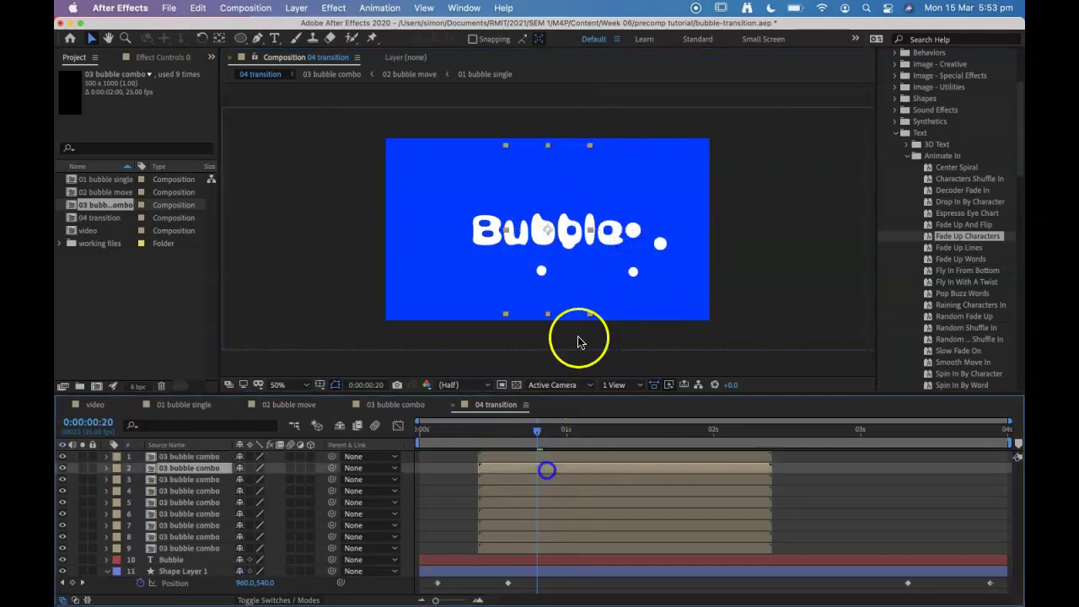
pyautogui.moveTo(554, 269); pyautogui.dragTo(523, 268)
pyautogui.click(619, 466)
pyautogui.click(549, 483)
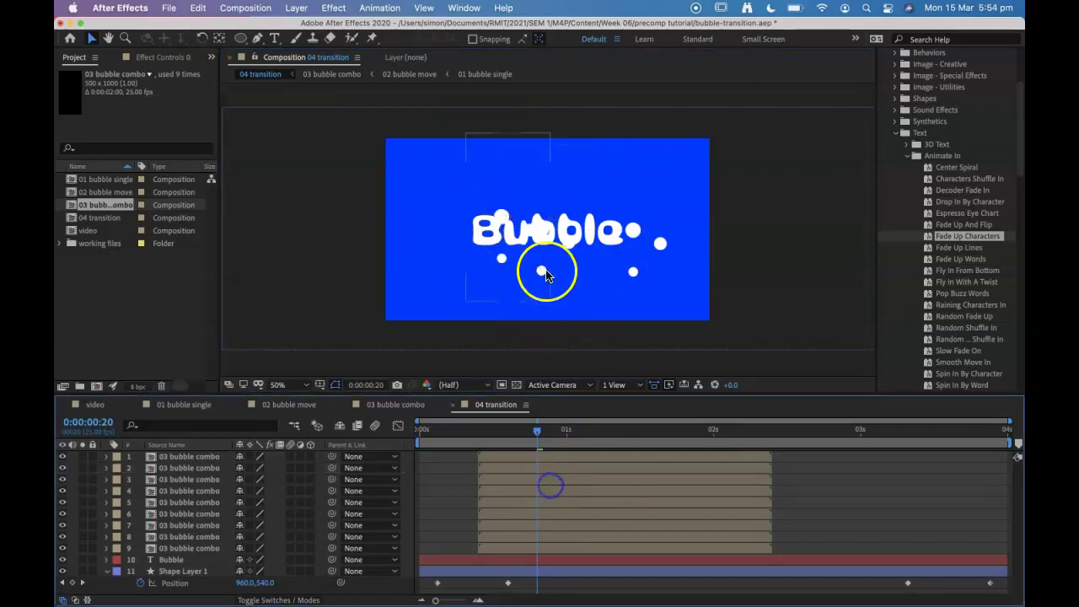
pyautogui.click(556, 482)
pyautogui.moveTo(549, 303); pyautogui.dragTo(619, 340)
pyautogui.click(594, 490)
pyautogui.click(578, 502)
pyautogui.moveTo(566, 309); pyautogui.dragTo(540, 262)
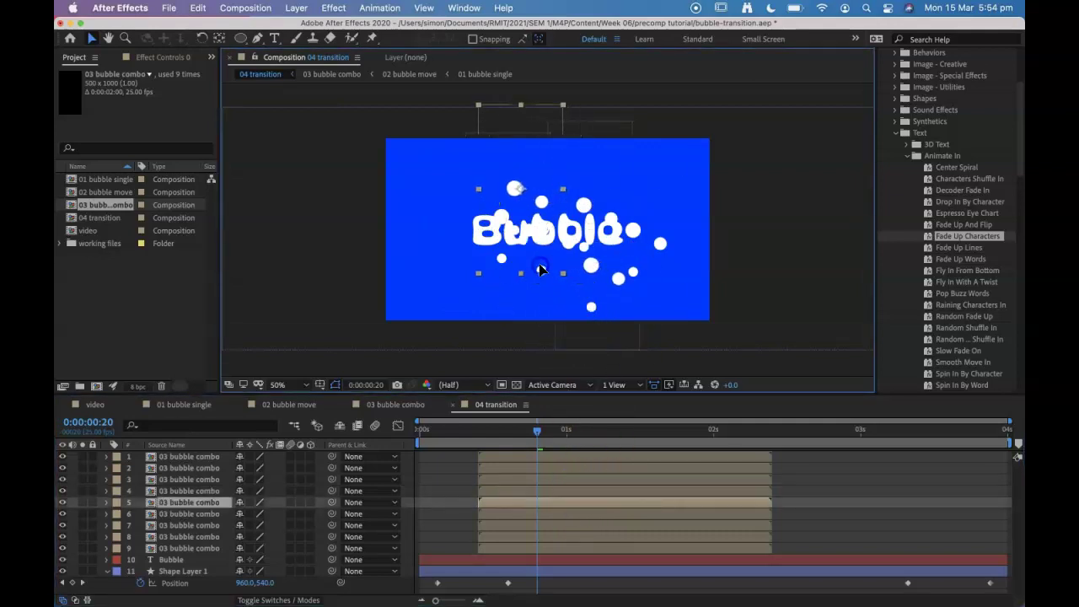
# Step: Reposition bubble combo layers 6 to 9 to spread their bubbles over the remaining areas around the title
pyautogui.click(572, 514)
pyautogui.moveTo(546, 316); pyautogui.dragTo(599, 295)
pyautogui.click(605, 487)
pyautogui.click(600, 527)
pyautogui.click(541, 536)
pyautogui.click(557, 548)
pyautogui.moveTo(668, 314); pyautogui.dragTo(658, 303)
# Step: Scale bubble combo layer 6 to 59% and layer 4 to 68%
pyautogui.click(544, 513)
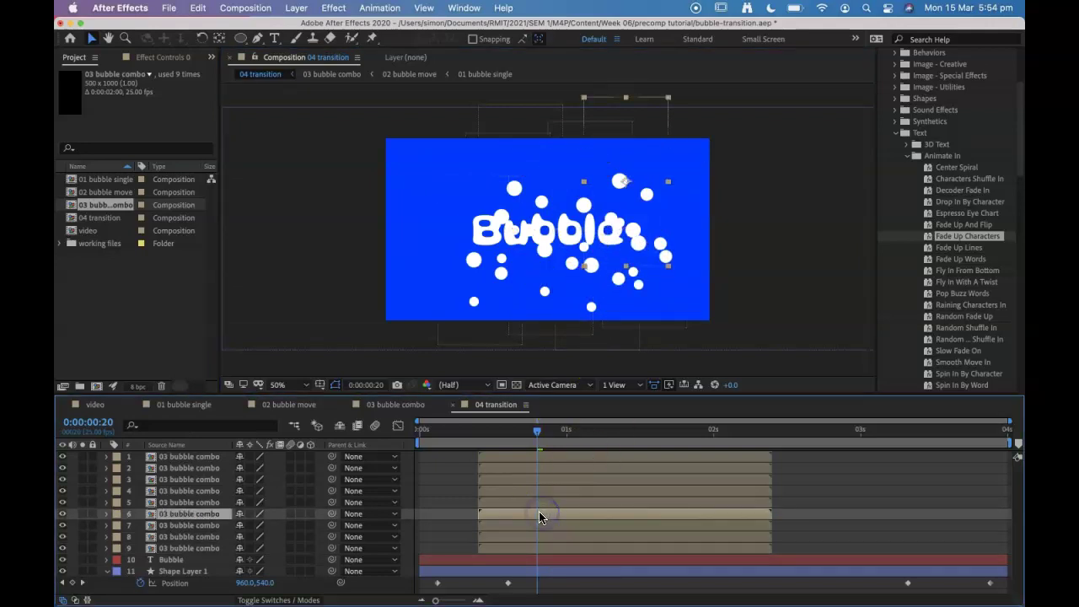
pyautogui.press('s')
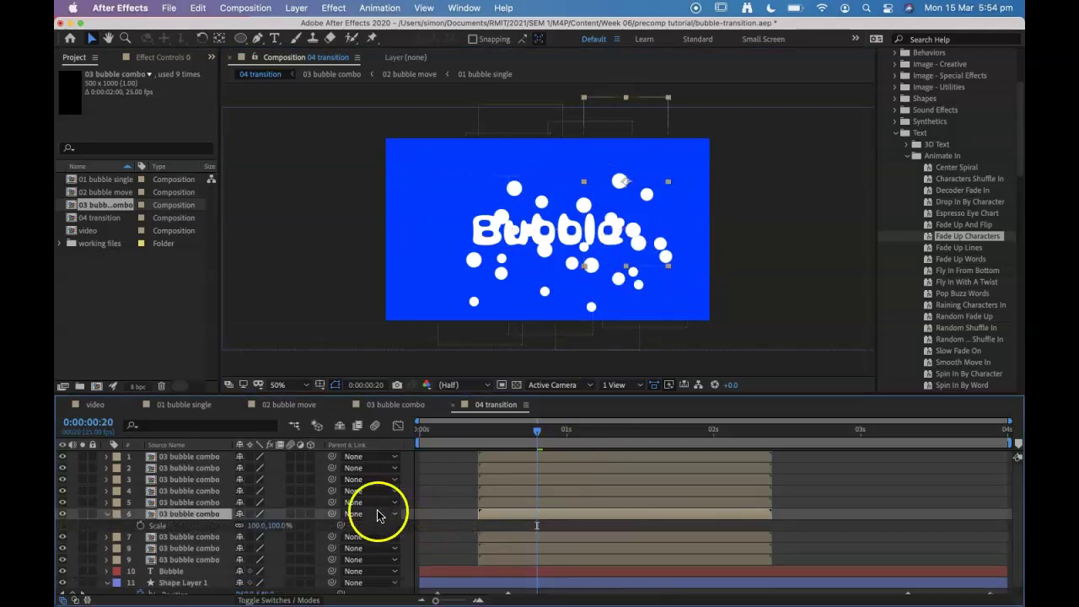
pyautogui.moveTo(282, 531); pyautogui.dragTo(264, 528)
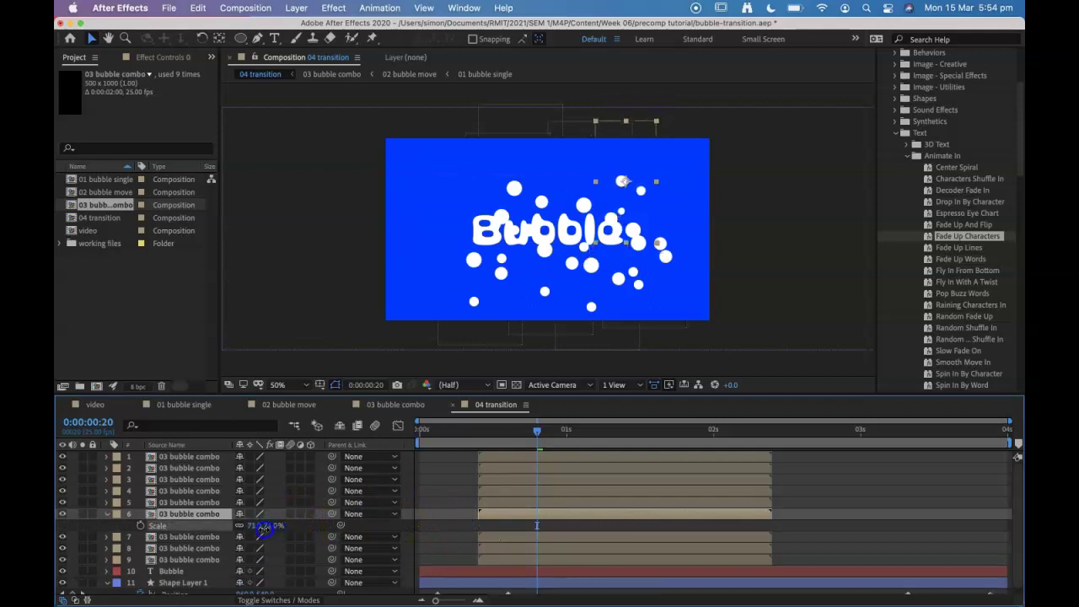
pyautogui.click(606, 491)
pyautogui.press('s')
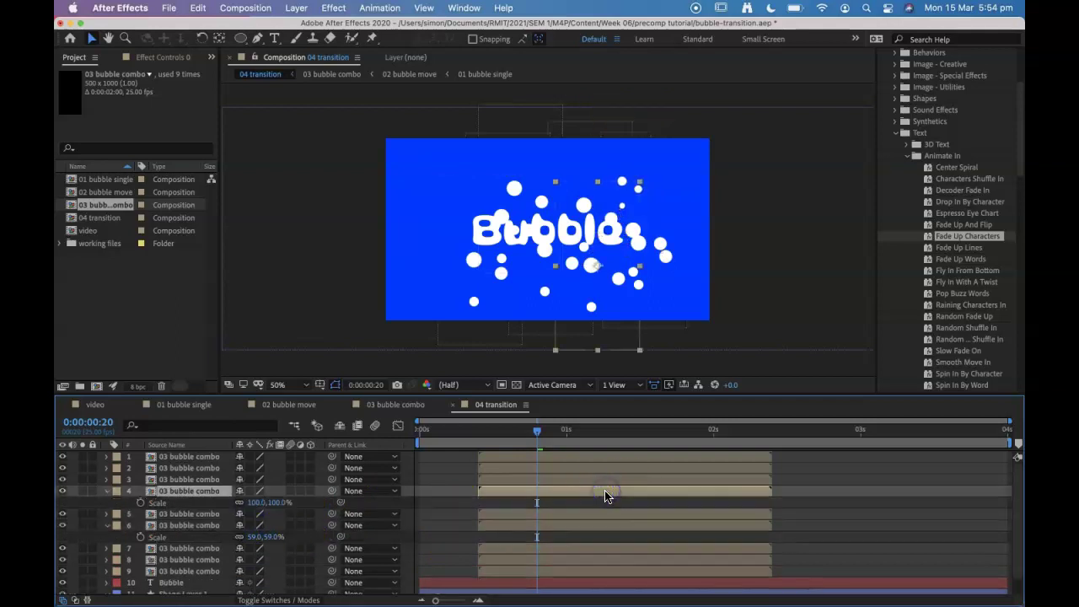
pyautogui.moveTo(279, 506); pyautogui.dragTo(261, 504)
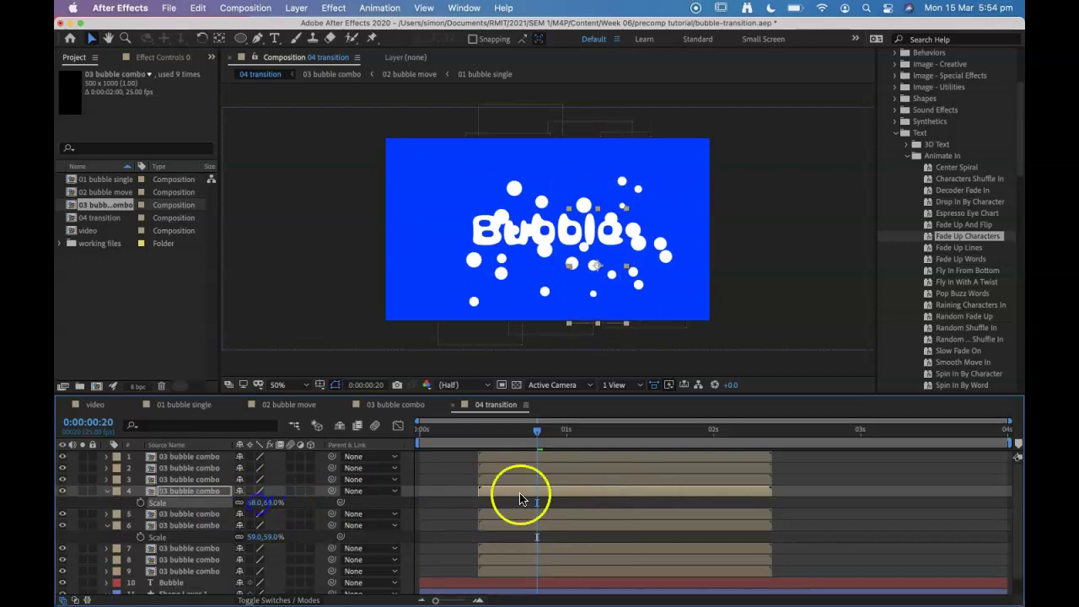
# Step: Scale bubble combo layer 2 to 79% and layer 8 to 72%, nudging layer 8 slightly
pyautogui.click(544, 468)
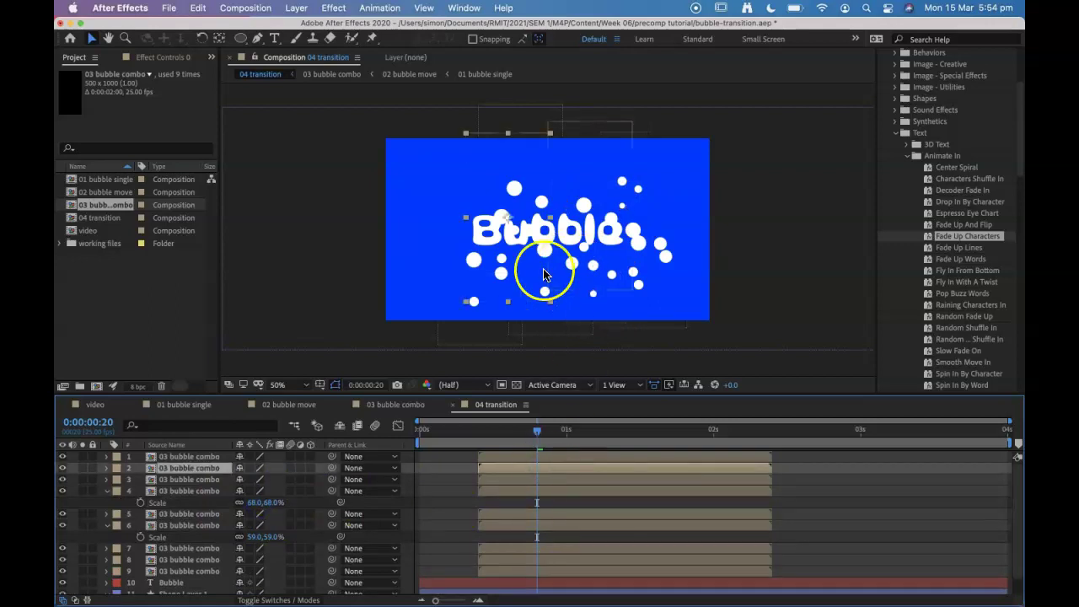
pyautogui.press('s')
pyautogui.moveTo(278, 479); pyautogui.dragTo(271, 480)
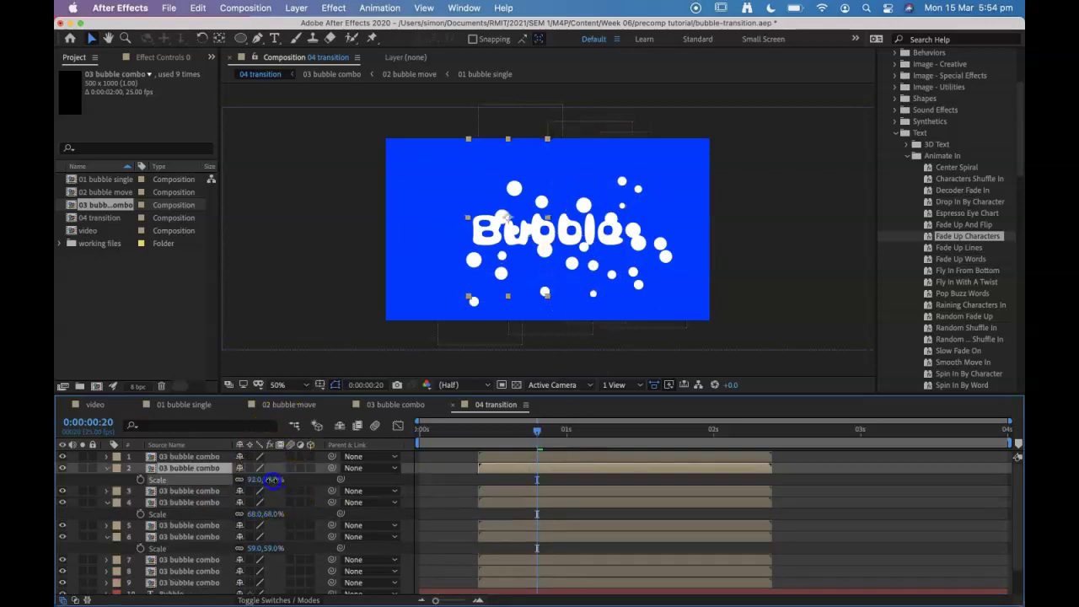
pyautogui.click(522, 570)
pyautogui.press('s')
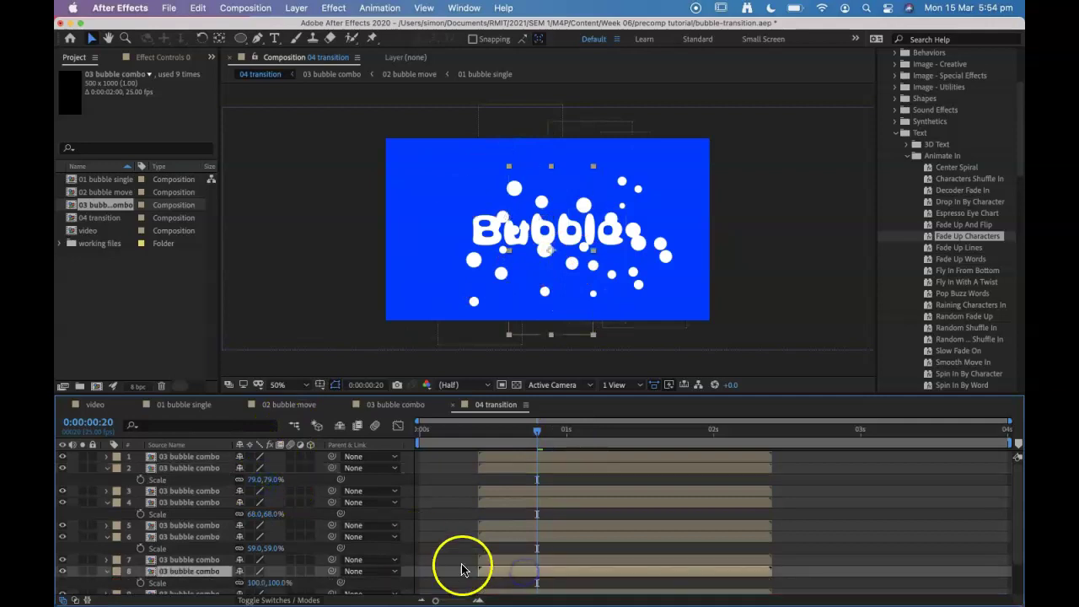
pyautogui.moveTo(531, 278)
pyautogui.mouseDown()
pyautogui.moveTo(544, 283)
pyautogui.moveTo(528, 281)
pyautogui.mouseUp()
pyautogui.moveTo(278, 581); pyautogui.dragTo(268, 582)
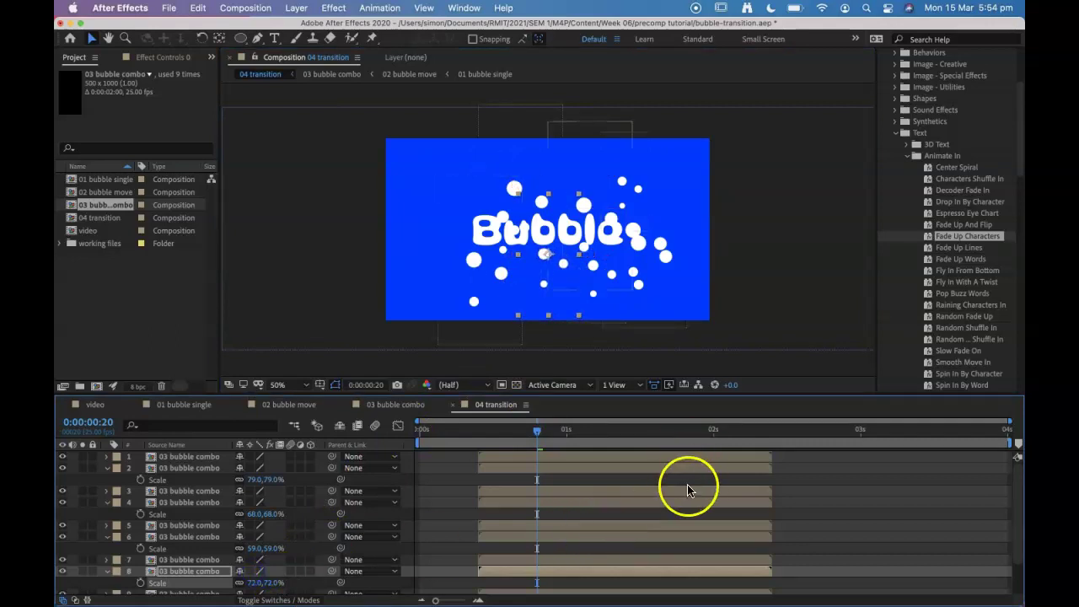
# Step: Collapse the Scale properties of the bubble combo layers and scrub back to 0:00:00:19 to check the bubbles
pyautogui.click(107, 538)
pyautogui.click(107, 560)
pyautogui.click(107, 502)
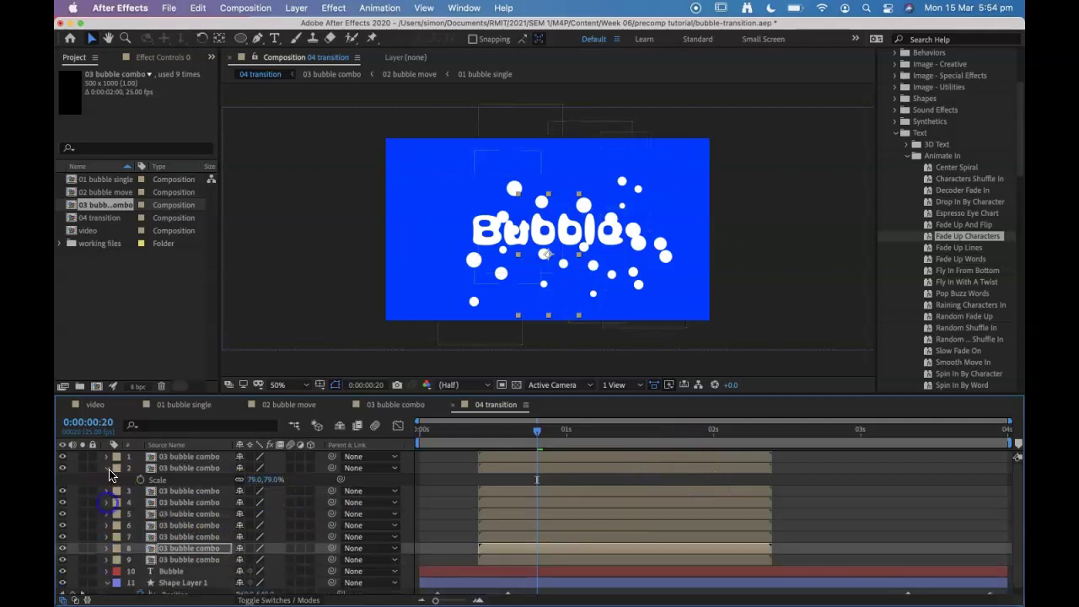
pyautogui.click(107, 467)
pyautogui.click(578, 430)
pyautogui.moveTo(577, 430); pyautogui.dragTo(531, 430)
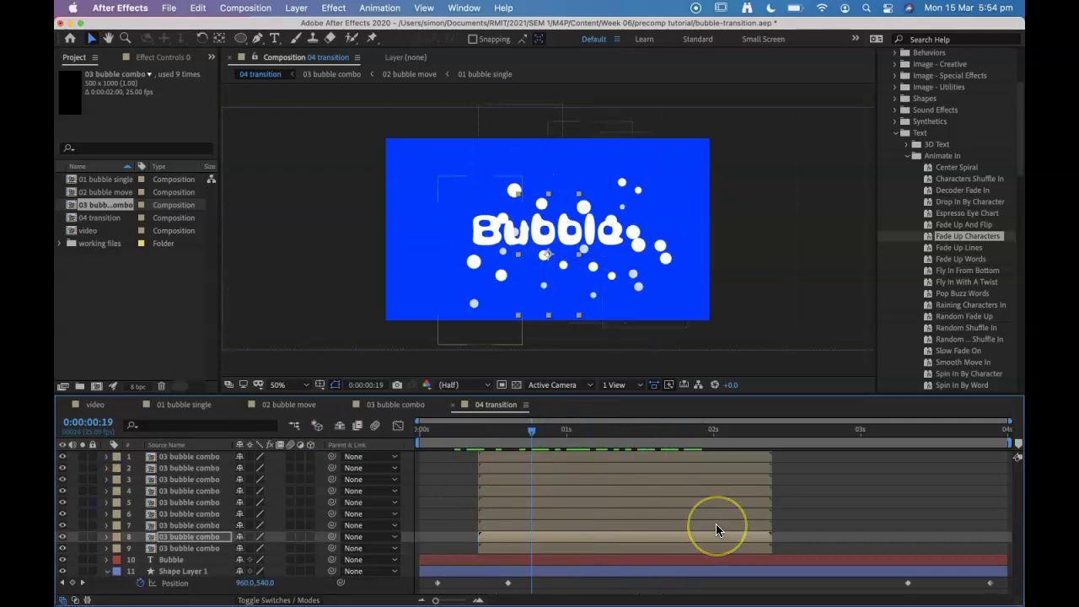
pyautogui.press(',')
# Step: Show the Effect Controls for the selected bubble combo layer and widen that panel
pyautogui.press('F3')
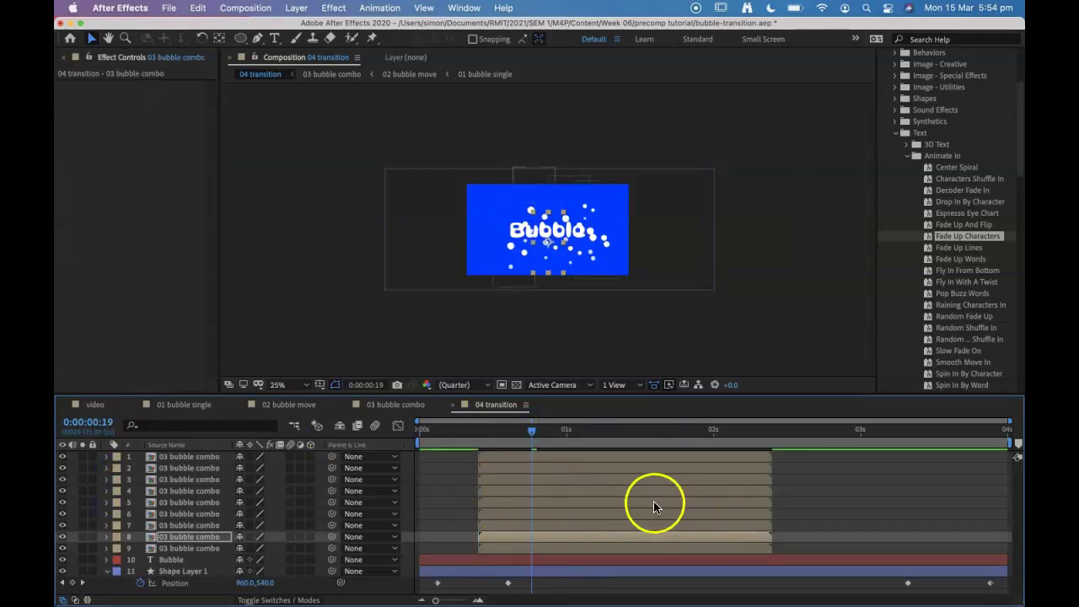
pyautogui.click(84, 74)
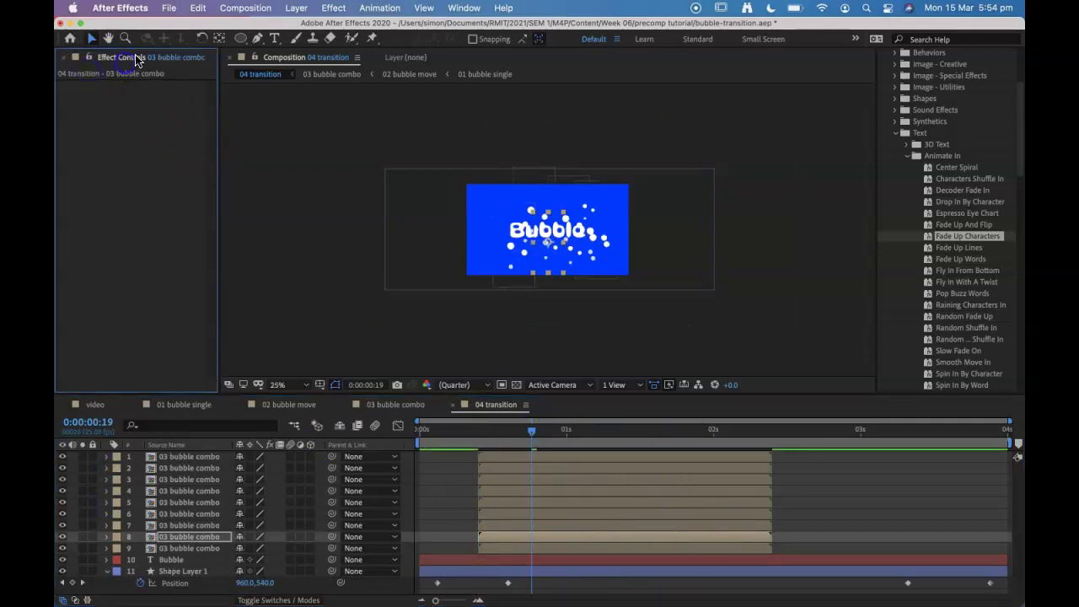
pyautogui.moveTo(218, 118); pyautogui.dragTo(283, 115)
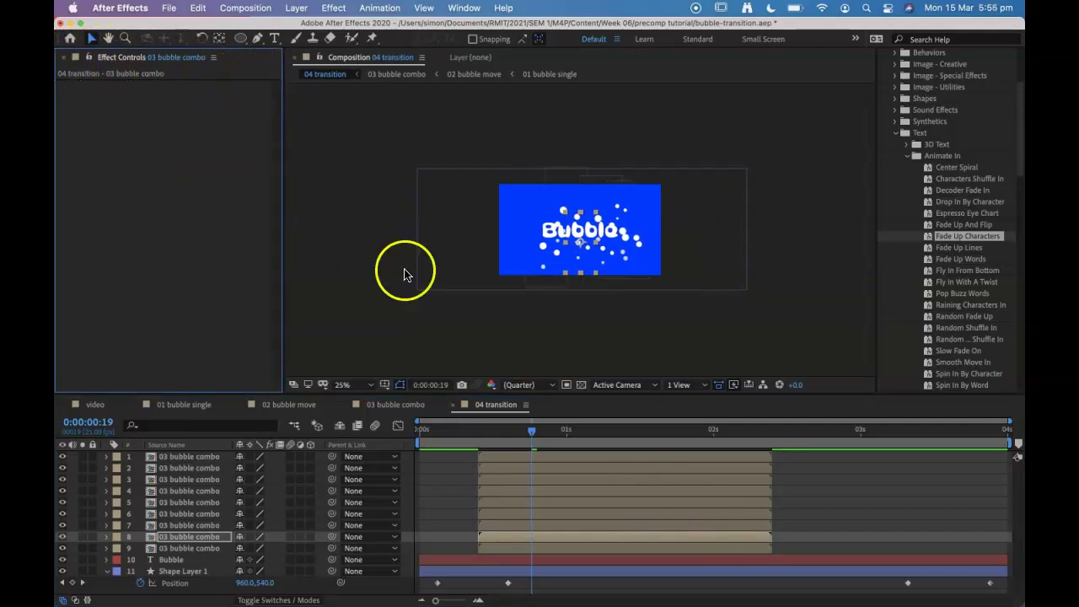
# Step: Stagger the bubble combo layers in time, starting between about 0:00:00:04 and 0:00:01:14, and preview the animation from the beginning
pyautogui.moveTo(532, 431); pyautogui.dragTo(588, 415)
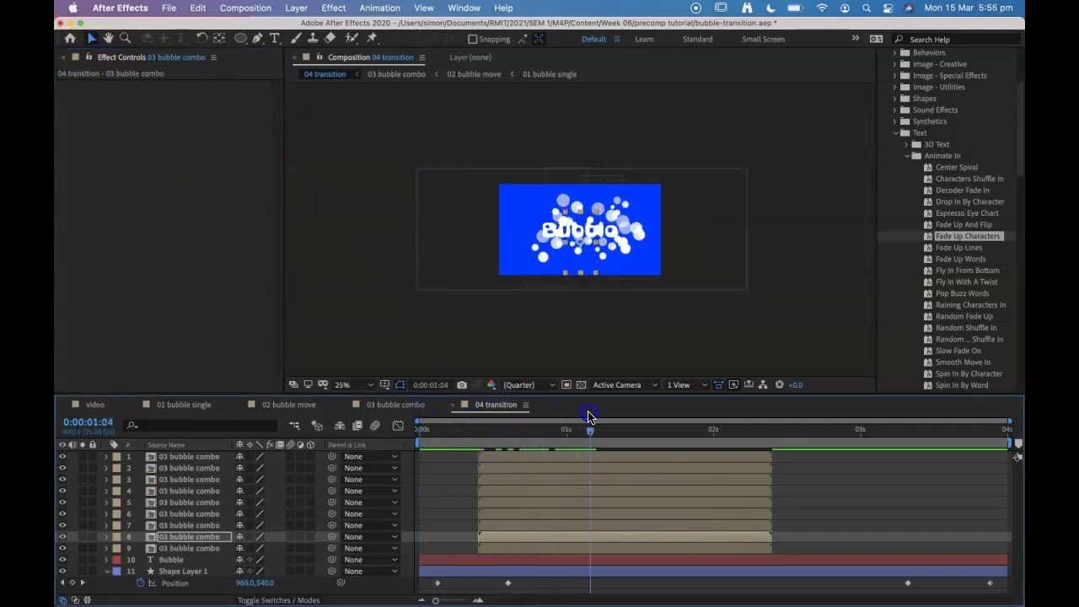
pyautogui.click(566, 525)
pyautogui.moveTo(590, 528); pyautogui.dragTo(784, 518)
pyautogui.moveTo(722, 492); pyautogui.dragTo(864, 489)
pyautogui.moveTo(748, 461); pyautogui.dragTo(813, 459)
pyautogui.moveTo(553, 541); pyautogui.dragTo(514, 534)
pyautogui.moveTo(501, 433); pyautogui.dragTo(419, 432)
pyautogui.press('space')
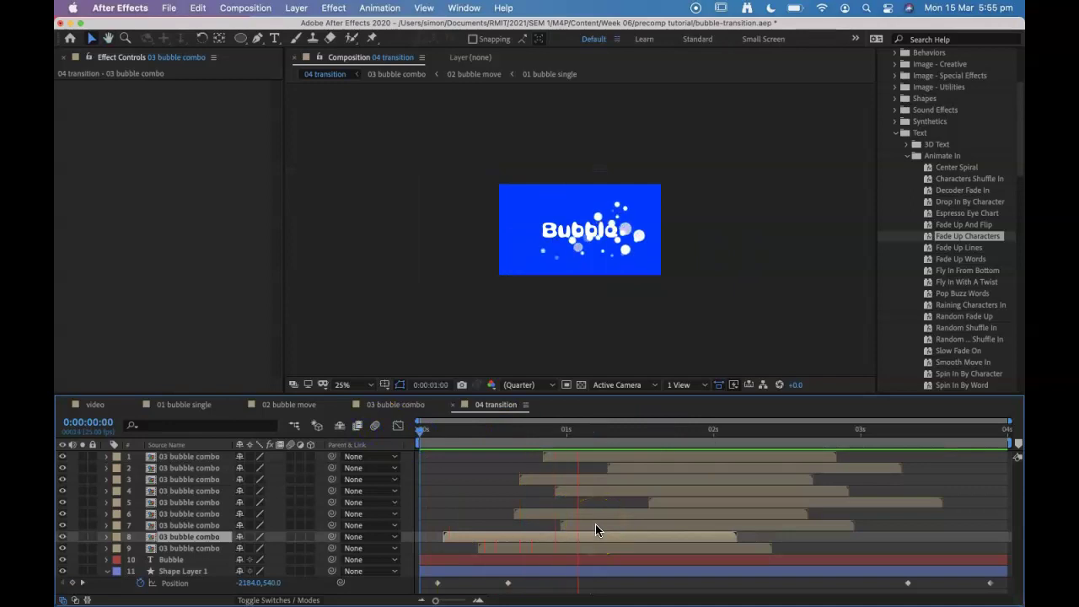
pyautogui.moveTo(494, 433); pyautogui.dragTo(739, 424)
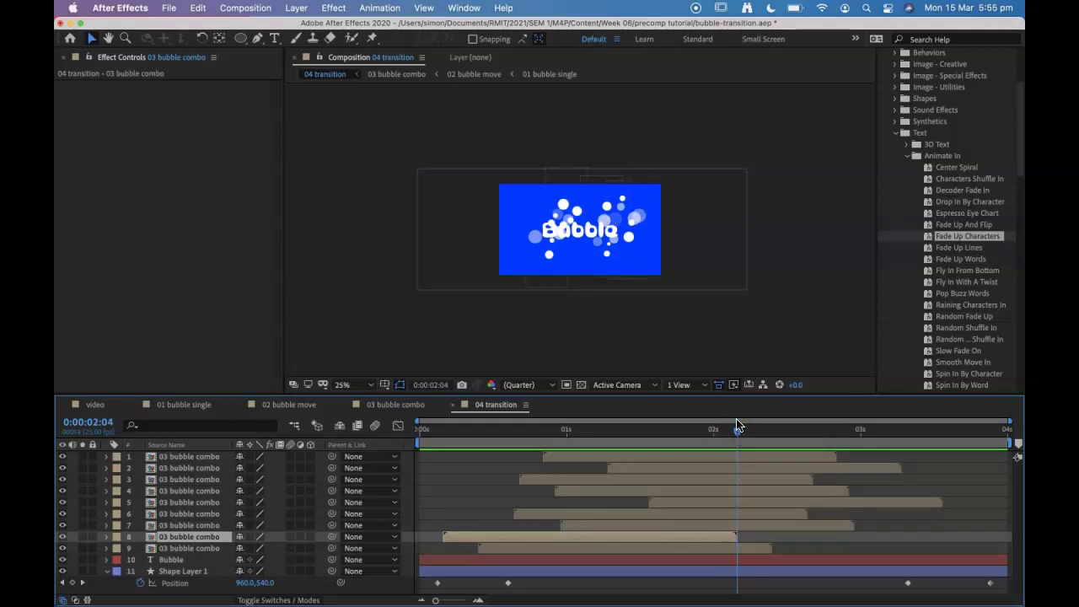
pyautogui.moveTo(738, 424); pyautogui.dragTo(504, 356)
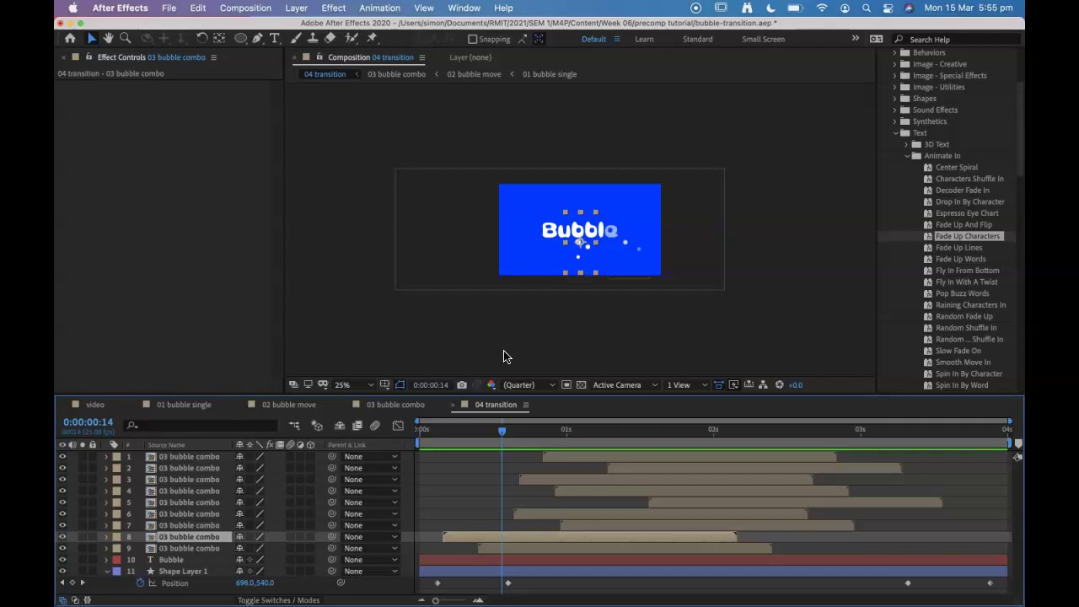
# Step: Select all nine 03 bubble combo layers and locate the Pre-compose command without applying it
pyautogui.click(613, 548)
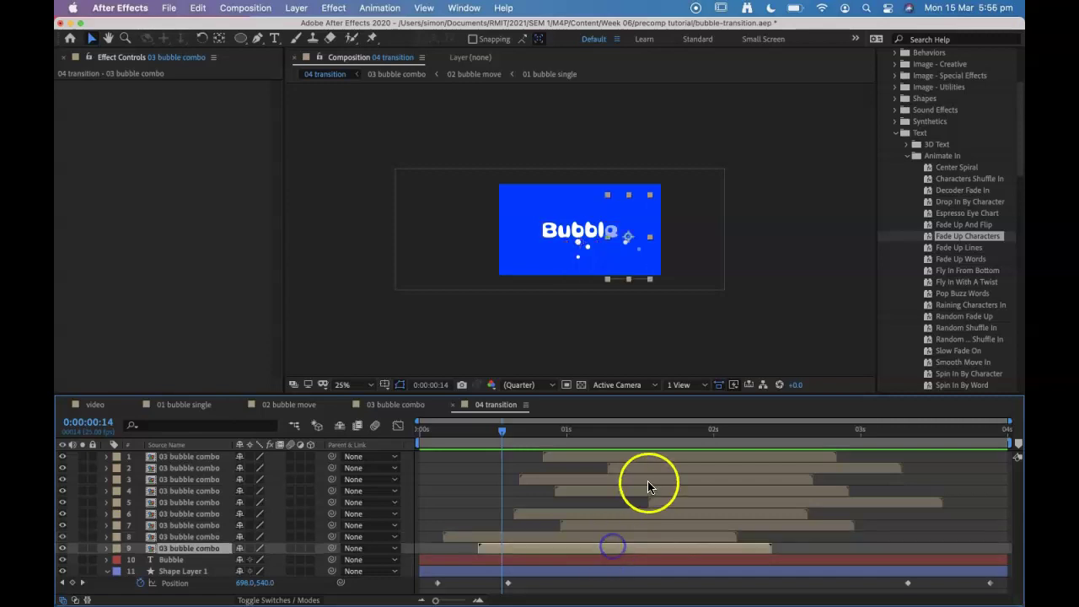
pyautogui.keyDown('shift'); pyautogui.click(641, 459); pyautogui.keyUp('shift')
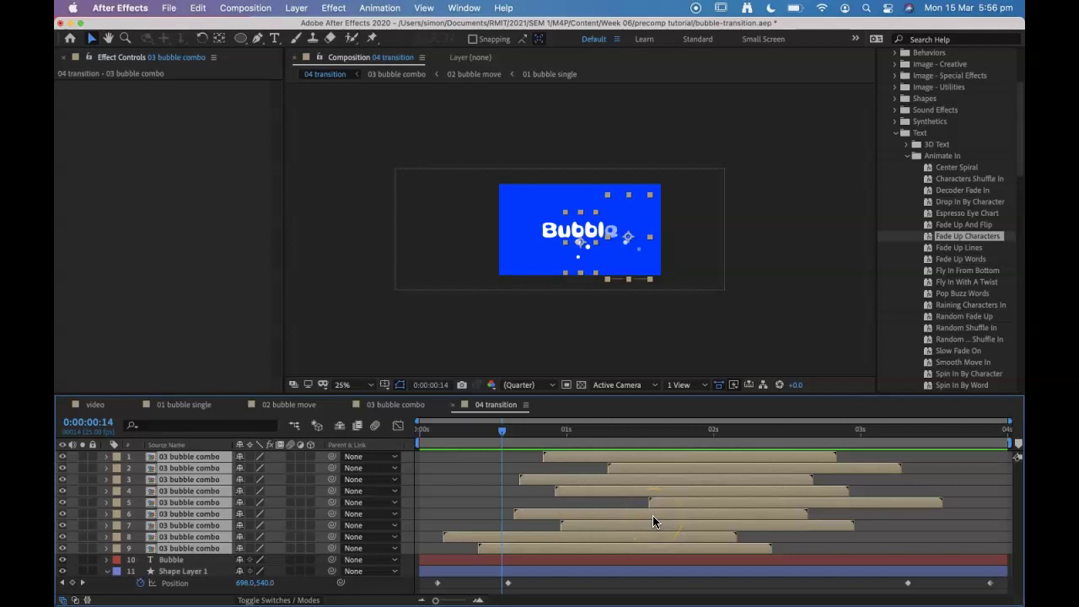
pyautogui.click(238, 7)
pyautogui.click(300, 8)
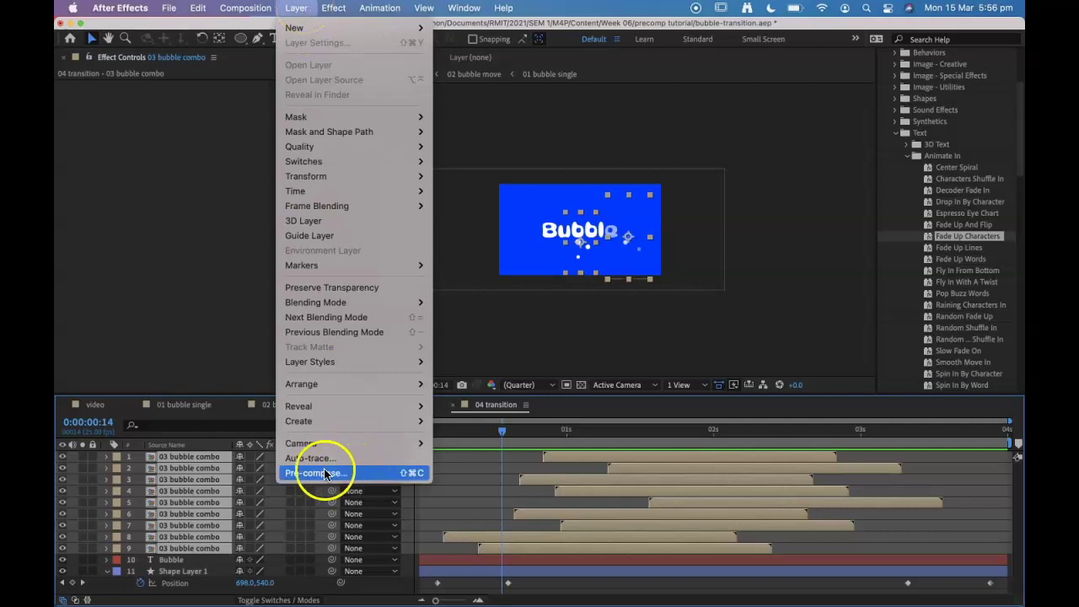
pyautogui.click(566, 428)
pyautogui.rightClick(564, 457)
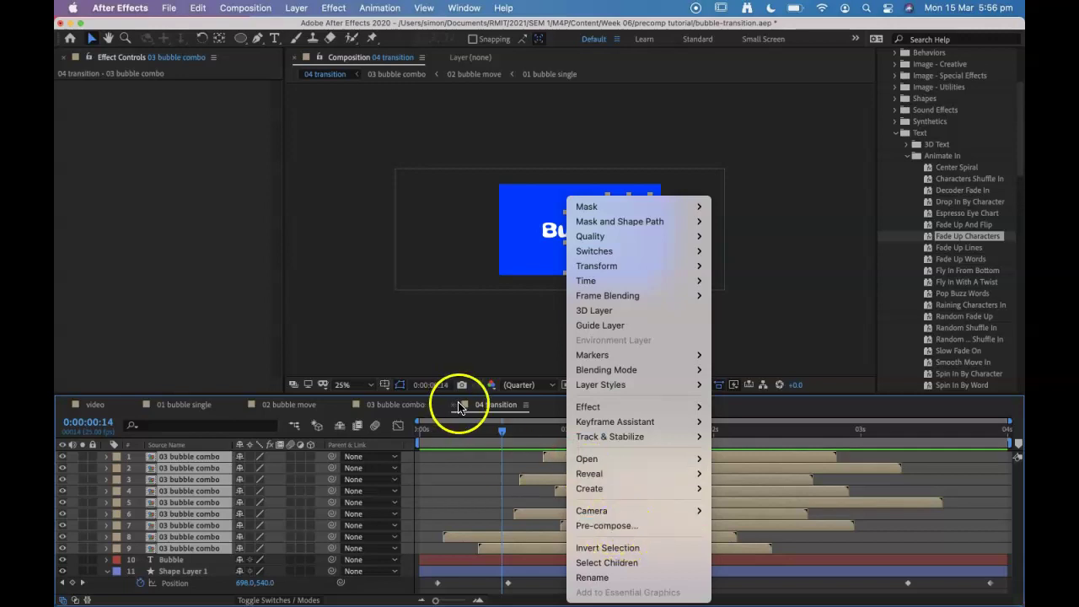
pyautogui.click(492, 436)
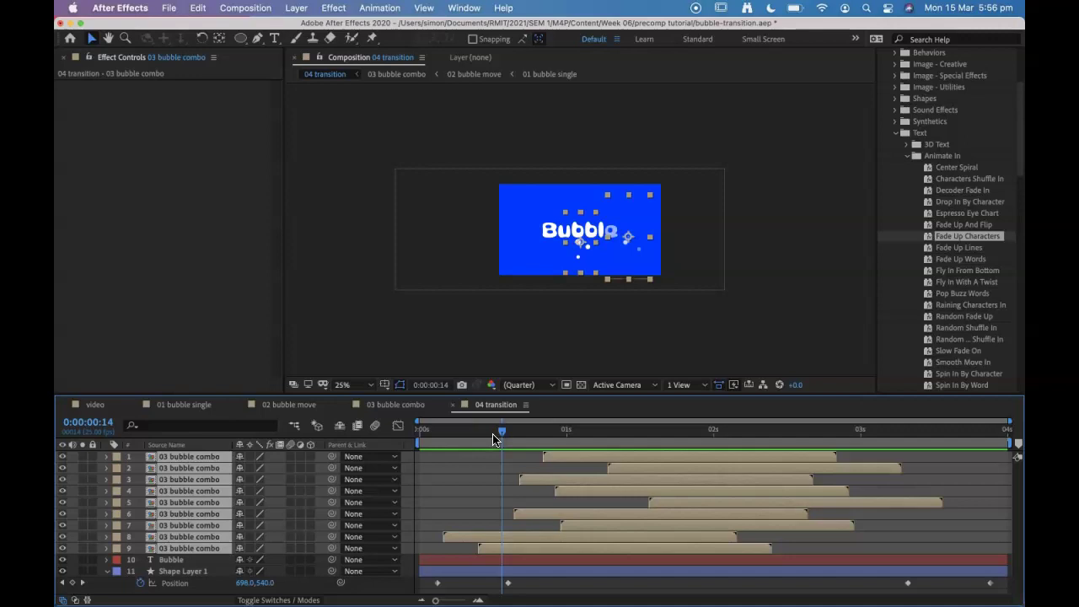
# Step: Pre-compose the nine bubble combo layers as 05 bubble sequence, moving all attributes and opening the new composition
pyautogui.press('super+shift+c')
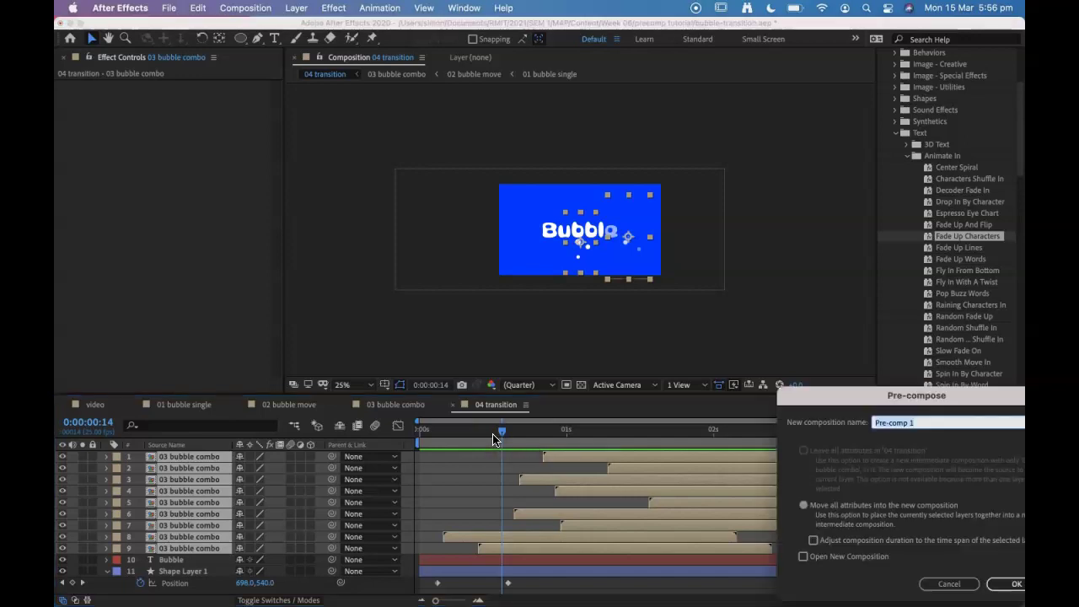
pyautogui.moveTo(915, 395); pyautogui.dragTo(279, 117)
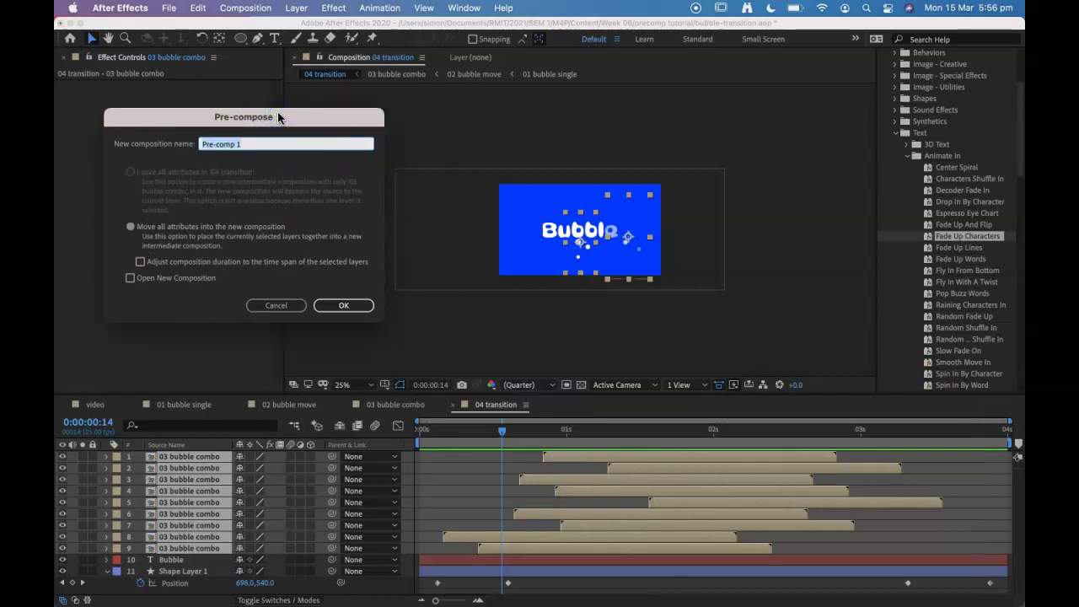
pyautogui.tripleClick(261, 145)
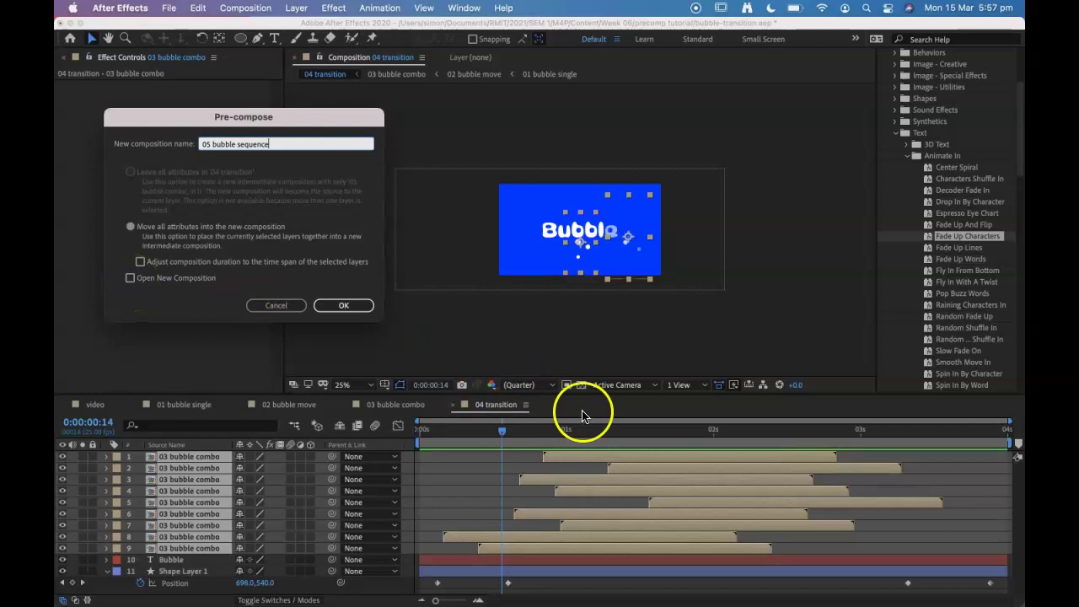
pyautogui.click(129, 279)
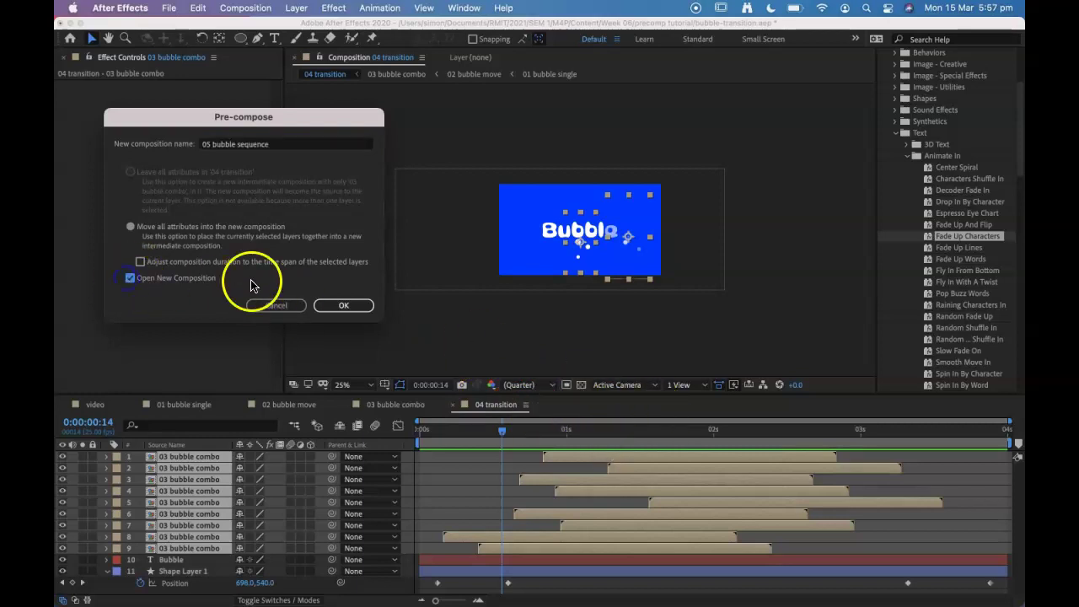
pyautogui.click(343, 304)
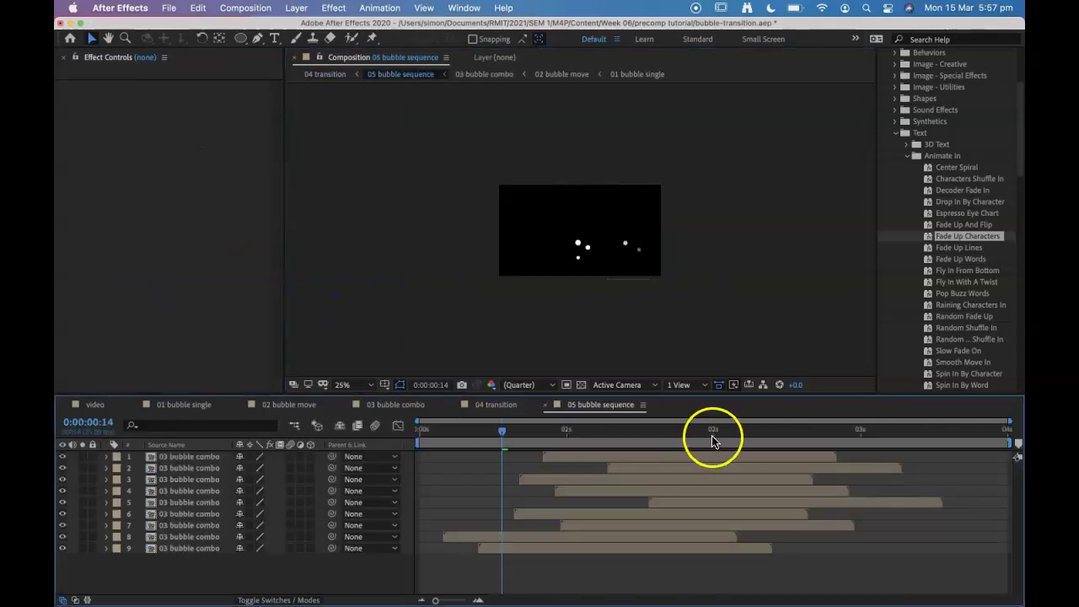
# Step: Scrub through 05 bubble sequence, then return to 04 transition to examine its three layers and how the bubbles play over the title
pyautogui.moveTo(502, 432); pyautogui.dragTo(837, 419)
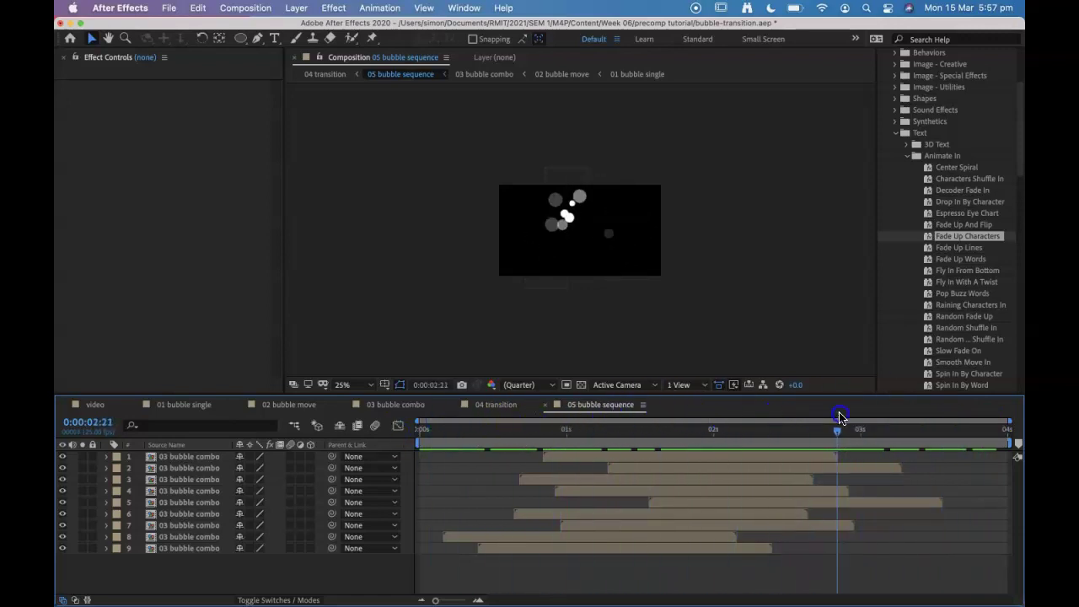
pyautogui.click(496, 407)
pyautogui.click(513, 461)
pyautogui.moveTo(436, 440); pyautogui.dragTo(582, 409)
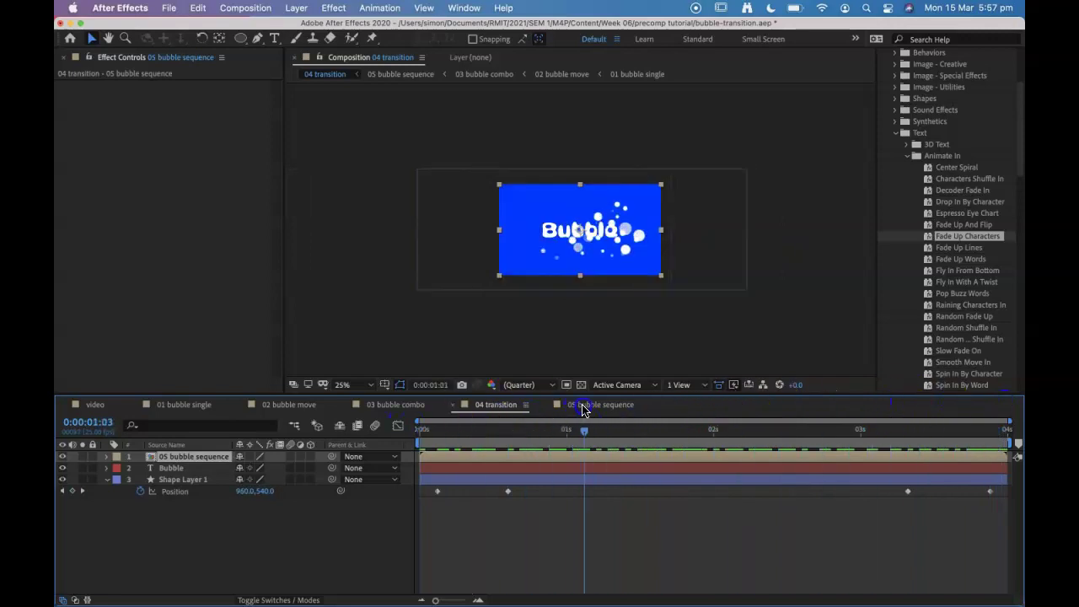
pyautogui.click(460, 466)
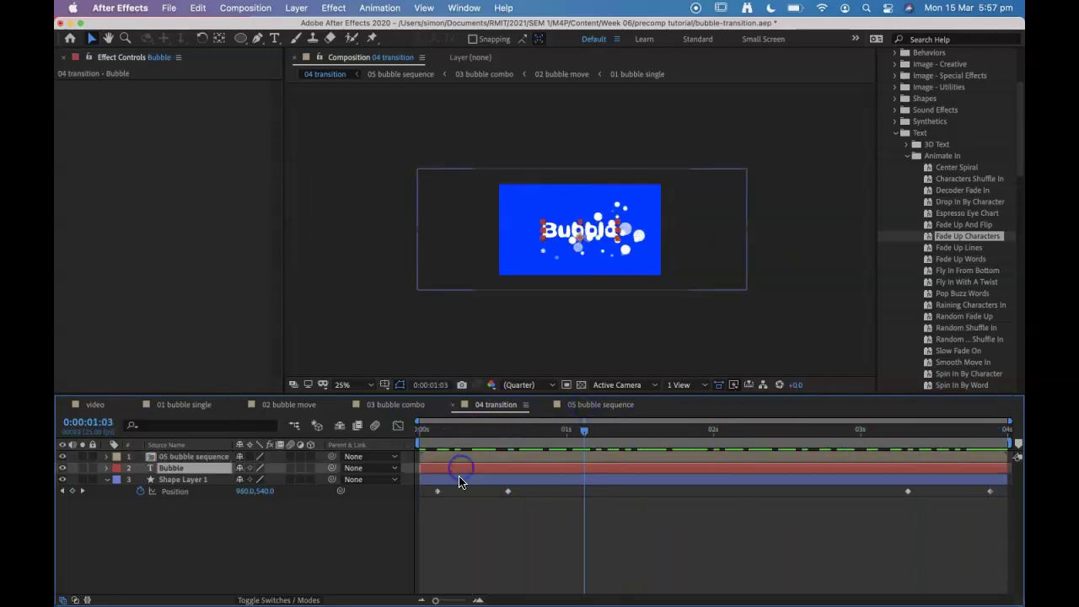
pyautogui.click(459, 478)
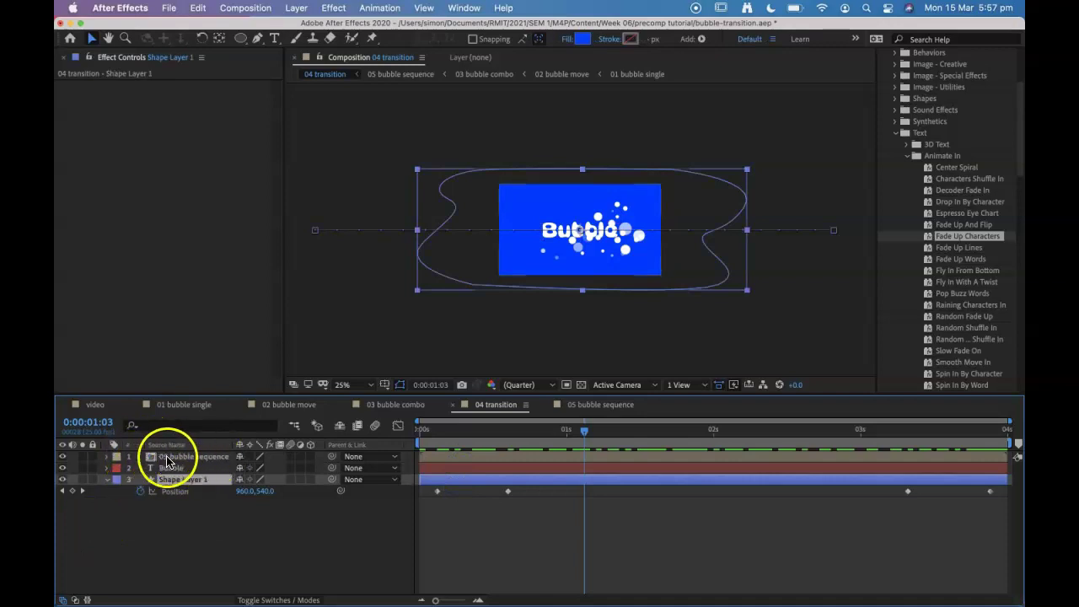
pyautogui.click(531, 430)
pyautogui.moveTo(535, 431); pyautogui.dragTo(560, 419)
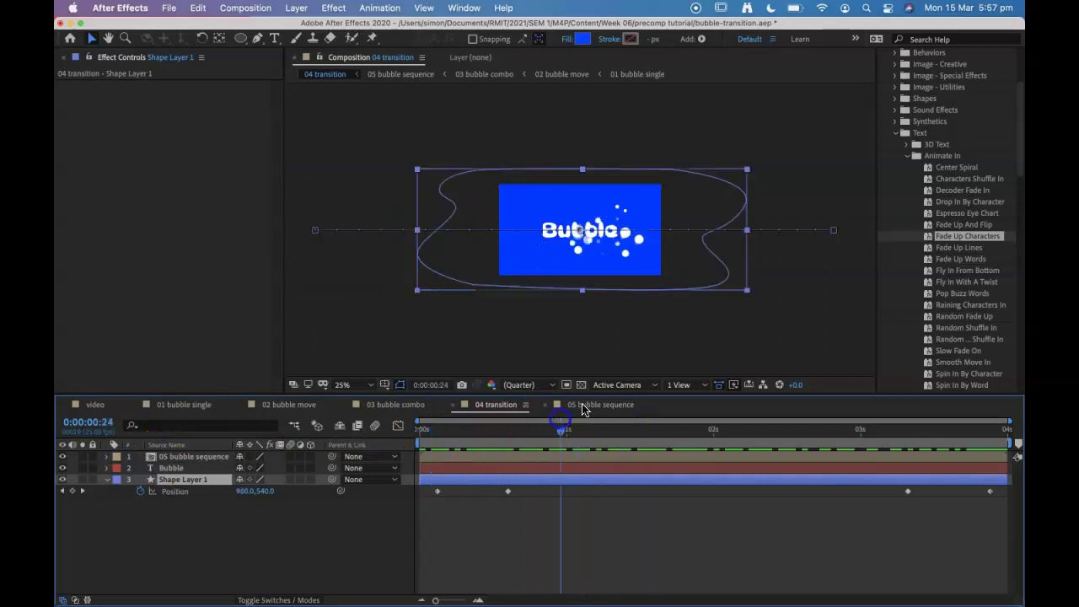
# Step: In 05 bubble sequence, shift bubble combo layers 3 to 7 earlier and start layer 1 at about 0:00:01:00
pyautogui.doubleClick(535, 457)
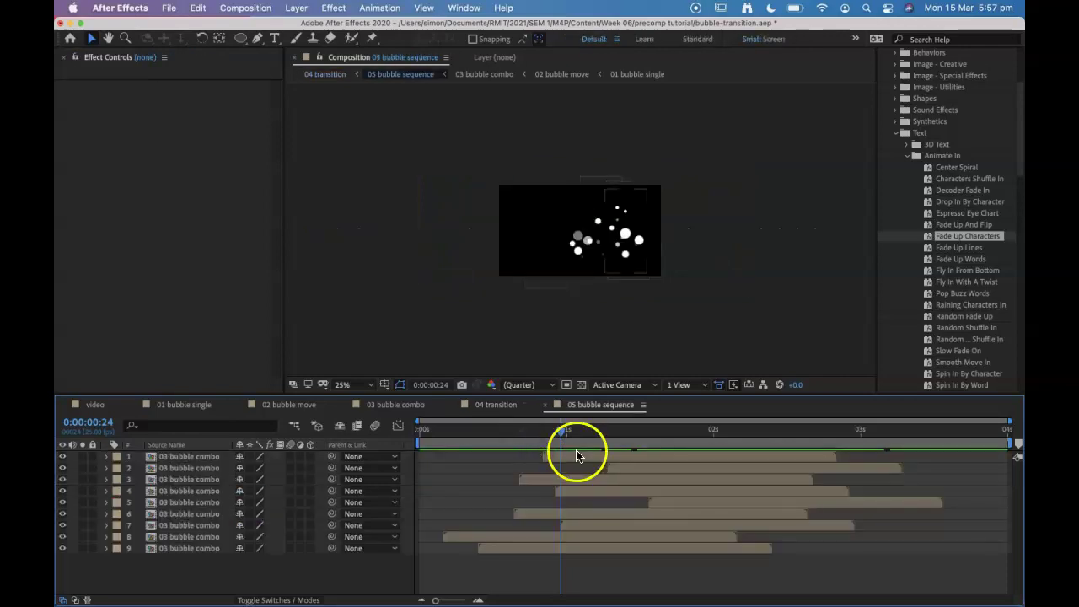
pyautogui.moveTo(563, 481)
pyautogui.mouseDown()
pyautogui.moveTo(553, 481)
pyautogui.moveTo(564, 490)
pyautogui.mouseUp()
pyautogui.moveTo(673, 501); pyautogui.dragTo(571, 524)
pyautogui.moveTo(580, 457); pyautogui.dragTo(593, 460)
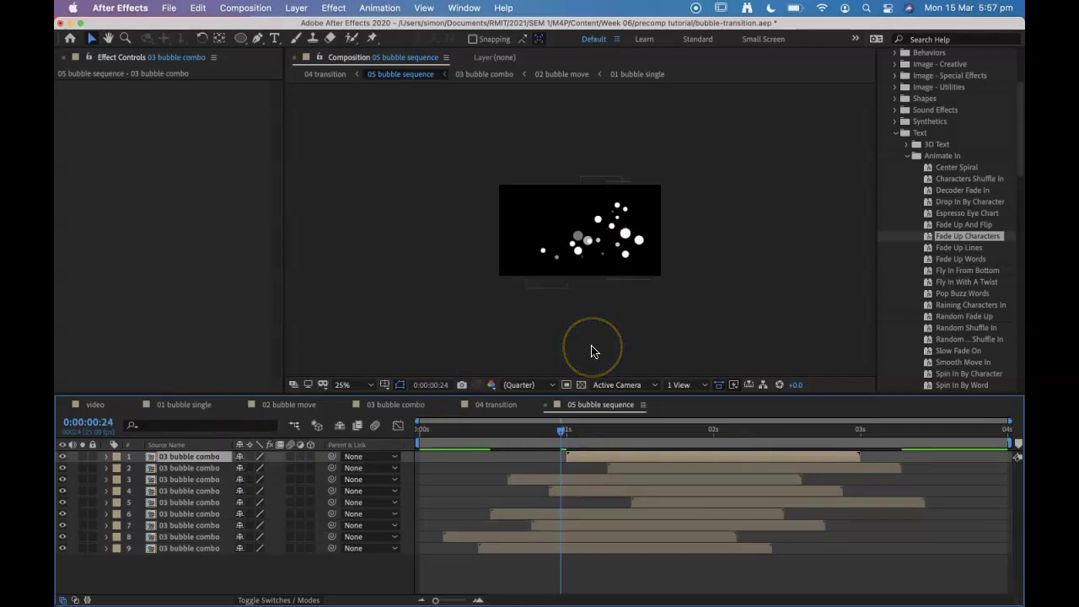
# Step: Preview the 04 transition composition from the beginning with the retimed bubbles
pyautogui.click(485, 404)
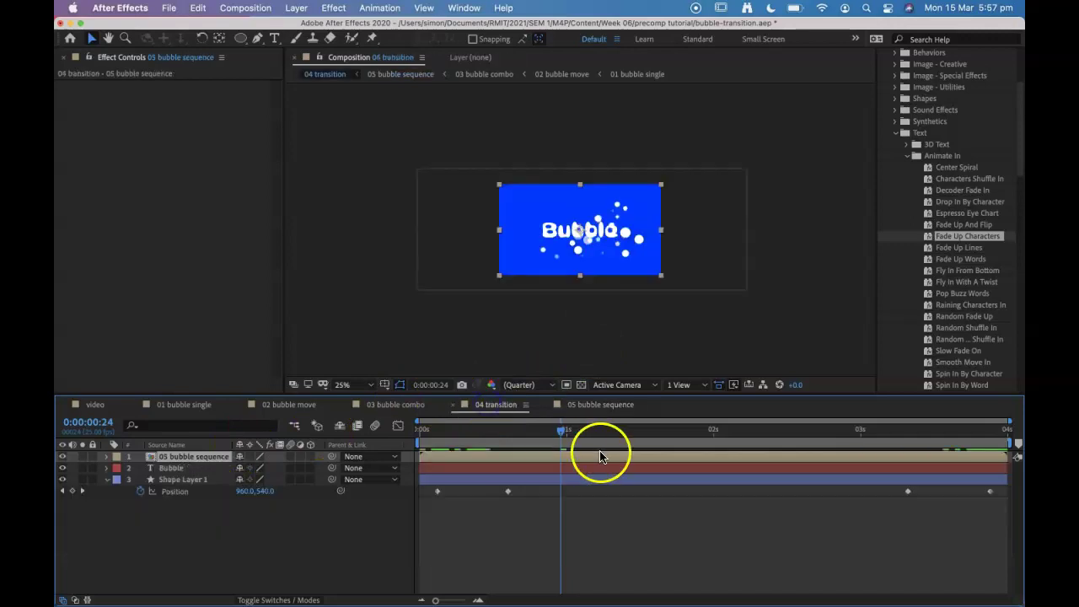
pyautogui.moveTo(460, 431); pyautogui.dragTo(397, 434)
pyautogui.press('space')
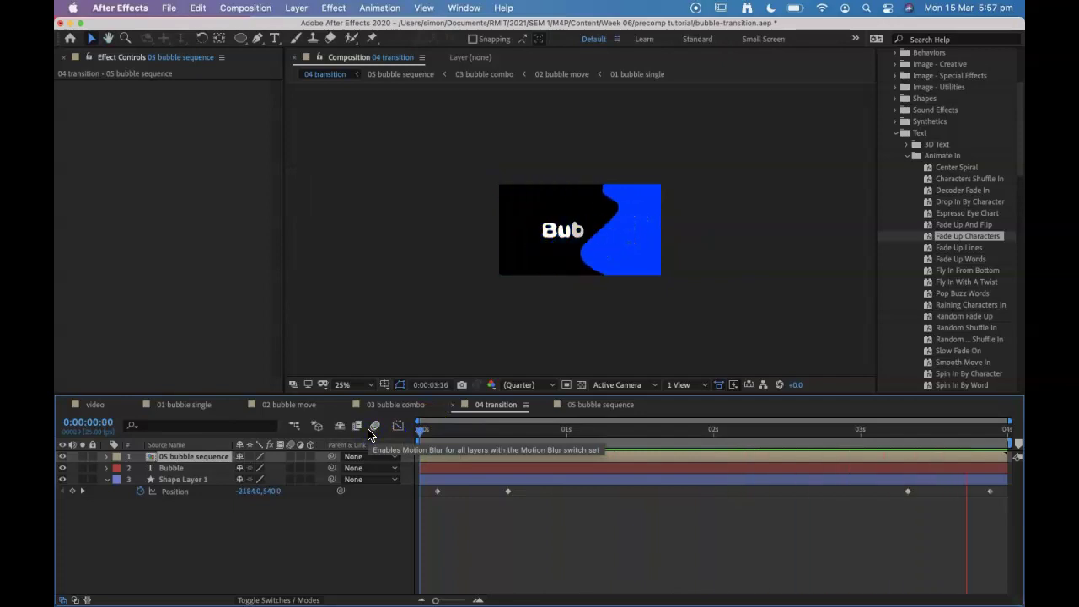
pyautogui.click(520, 549)
pyautogui.press('space')
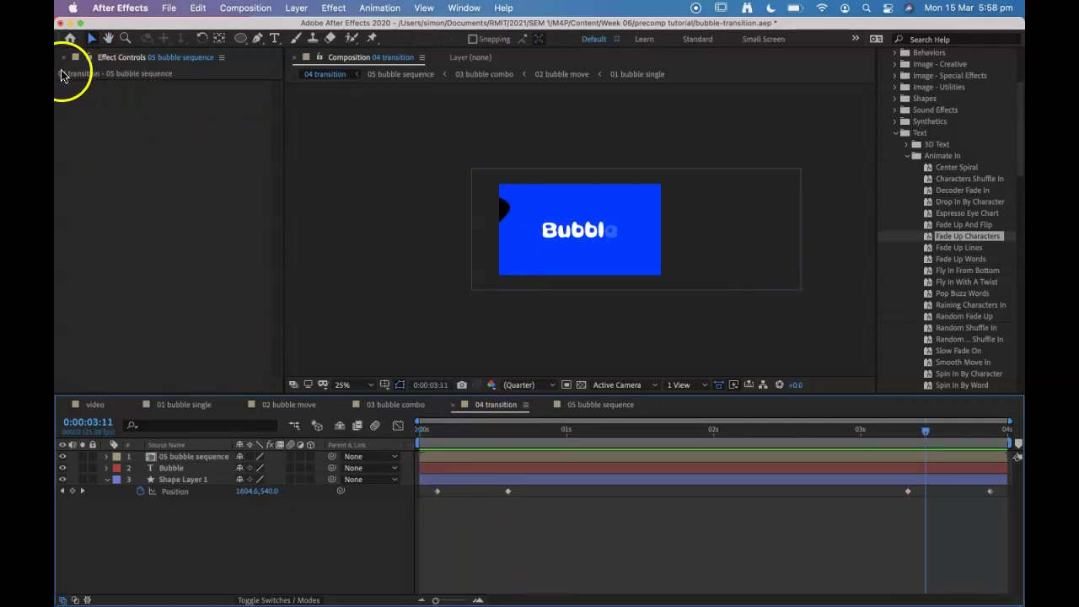
# Step: Show the Project panel and open the video composition from it
pyautogui.click(459, 7)
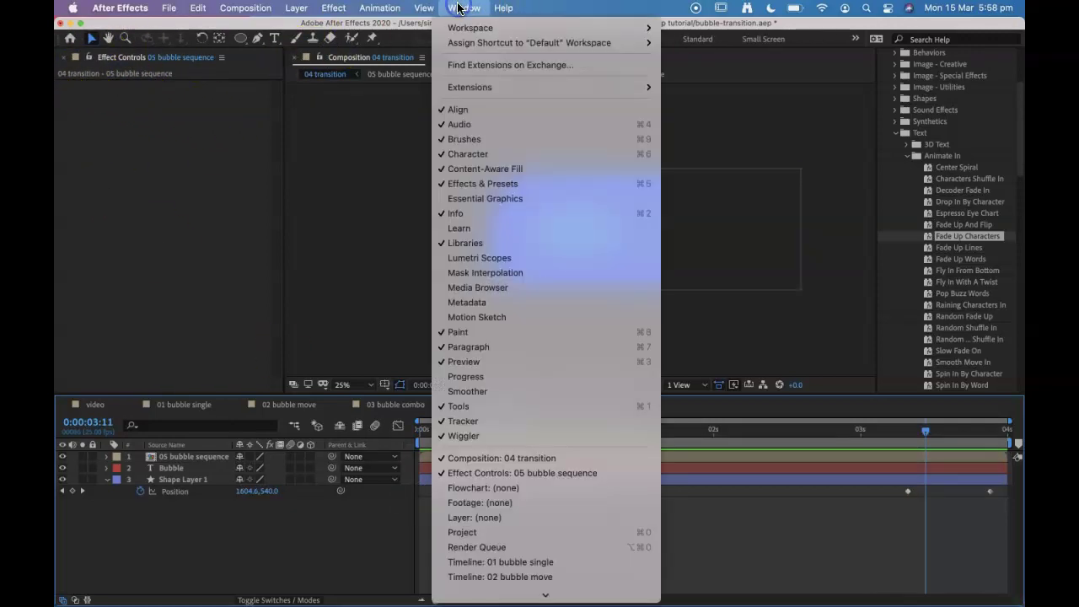
pyautogui.click(515, 533)
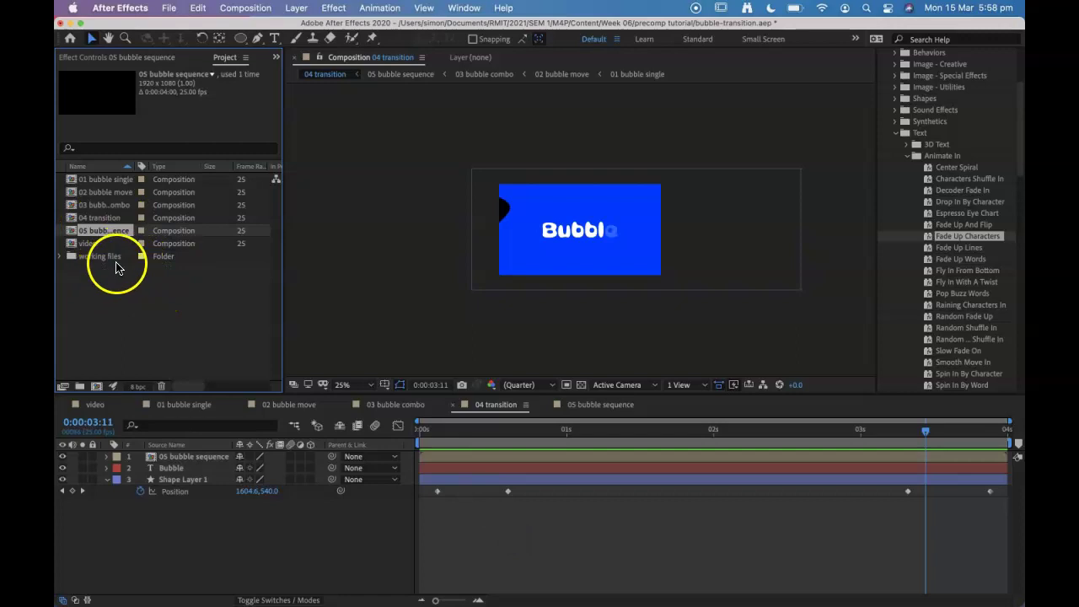
pyautogui.doubleClick(71, 245)
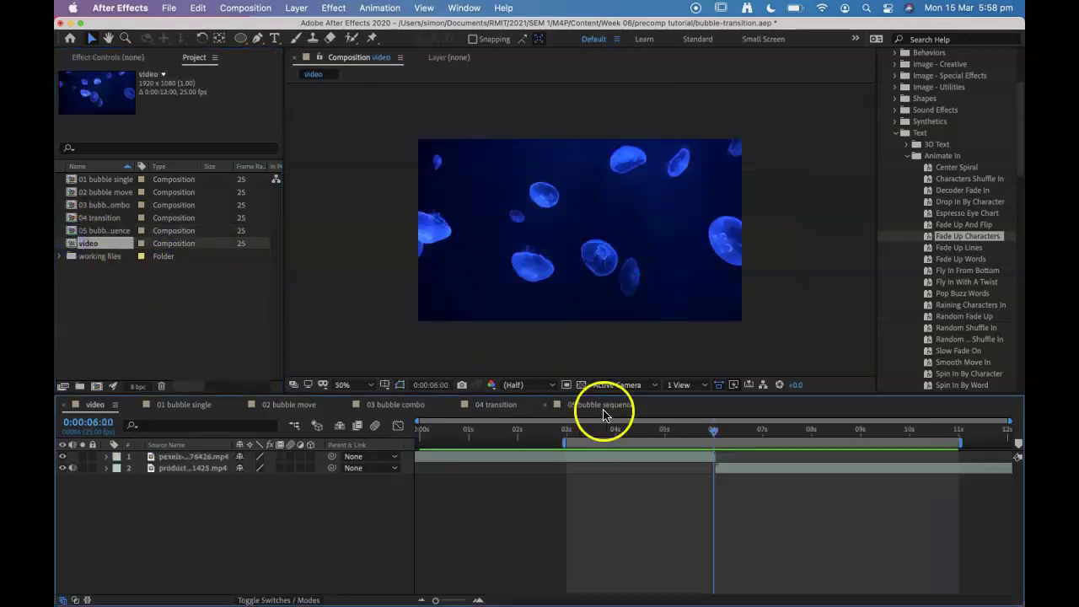
# Step: Add 04 transition above the two video clips, spanning the cut between them and starting at about 0:00:04:11
pyautogui.click(749, 469)
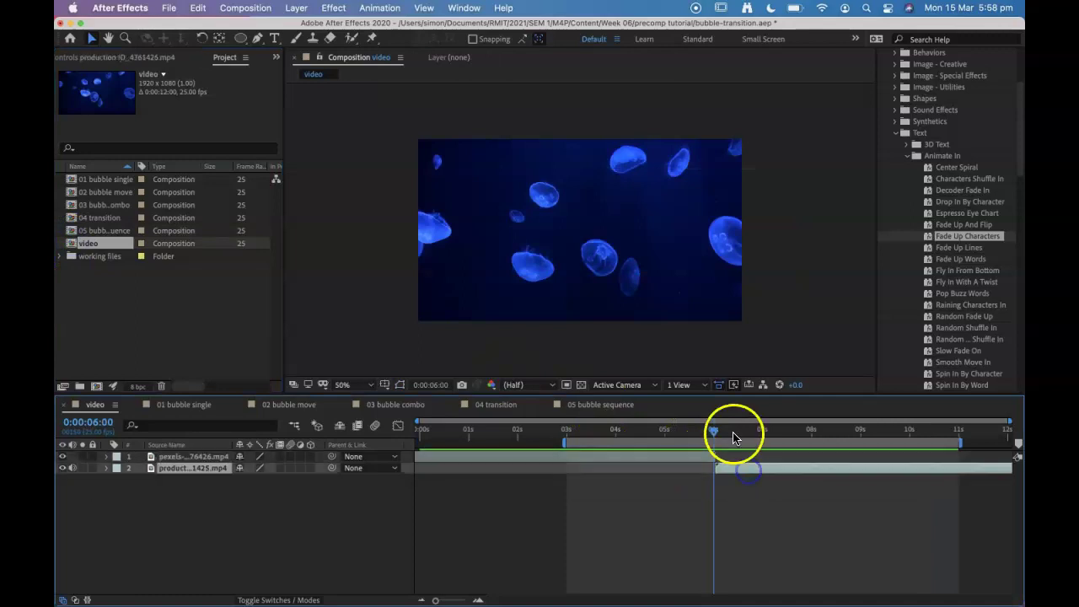
pyautogui.moveTo(689, 430)
pyautogui.mouseDown()
pyautogui.moveTo(655, 428)
pyautogui.moveTo(679, 423)
pyautogui.mouseUp()
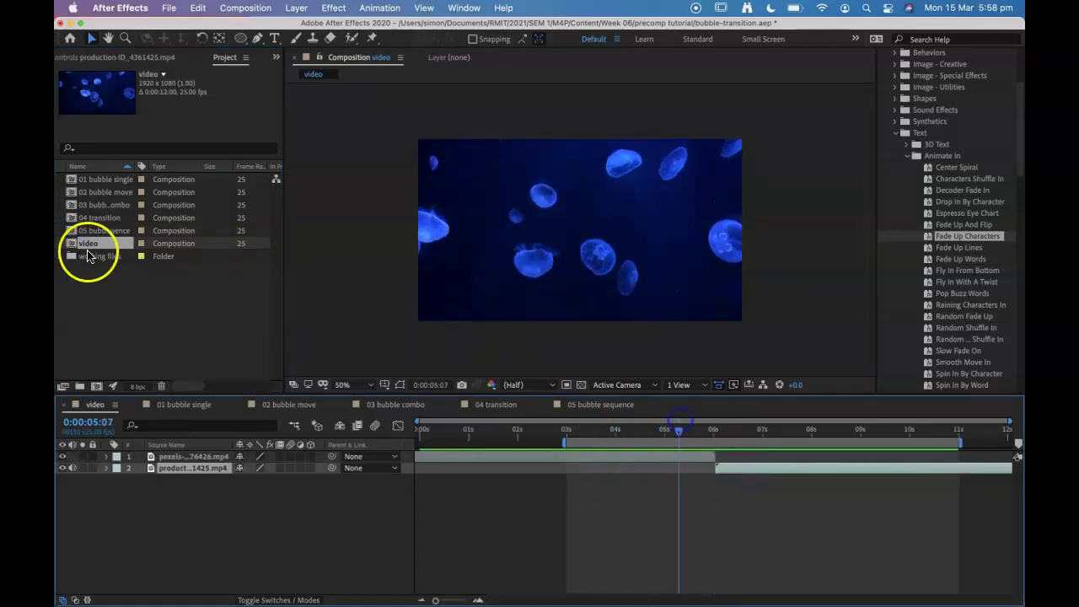
pyautogui.moveTo(100, 218); pyautogui.dragTo(165, 456)
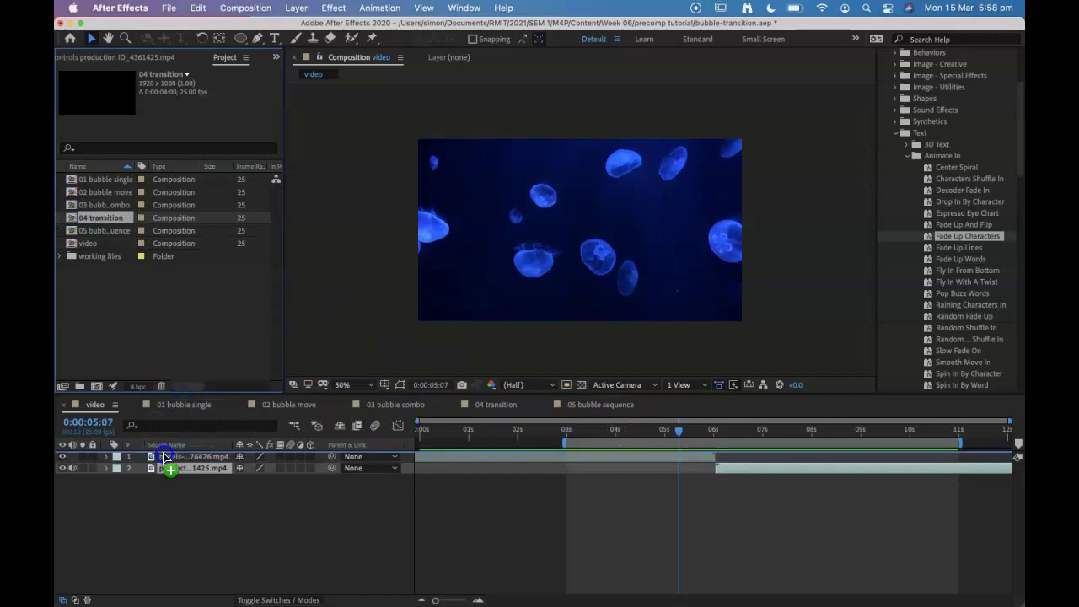
pyautogui.moveTo(501, 454); pyautogui.dragTo(719, 461)
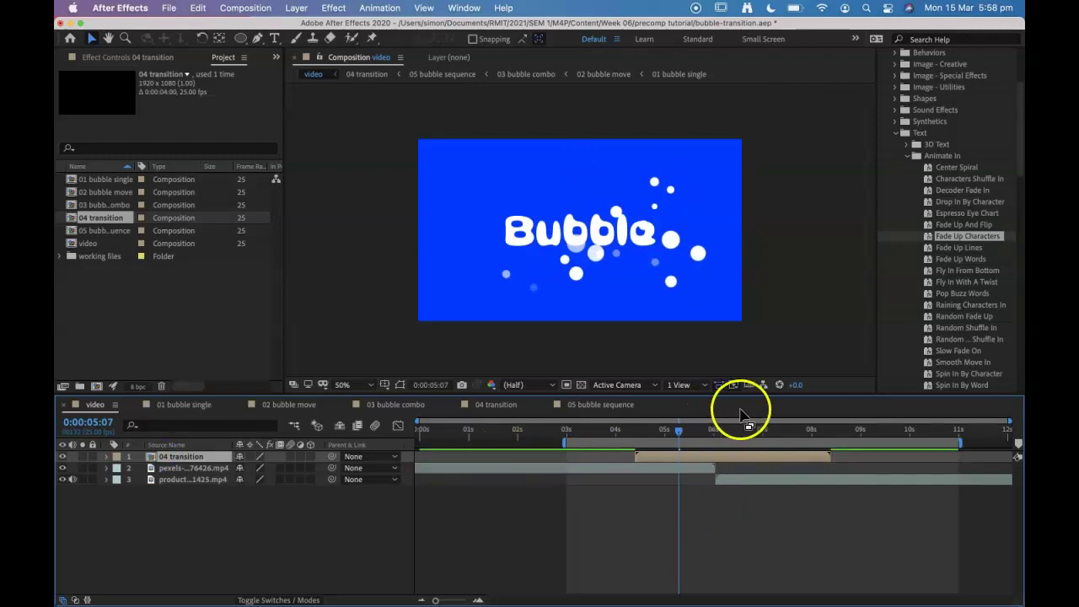
# Step: Preview the video composition from 0:00:02:08 through the bubble transition
pyautogui.click(623, 431)
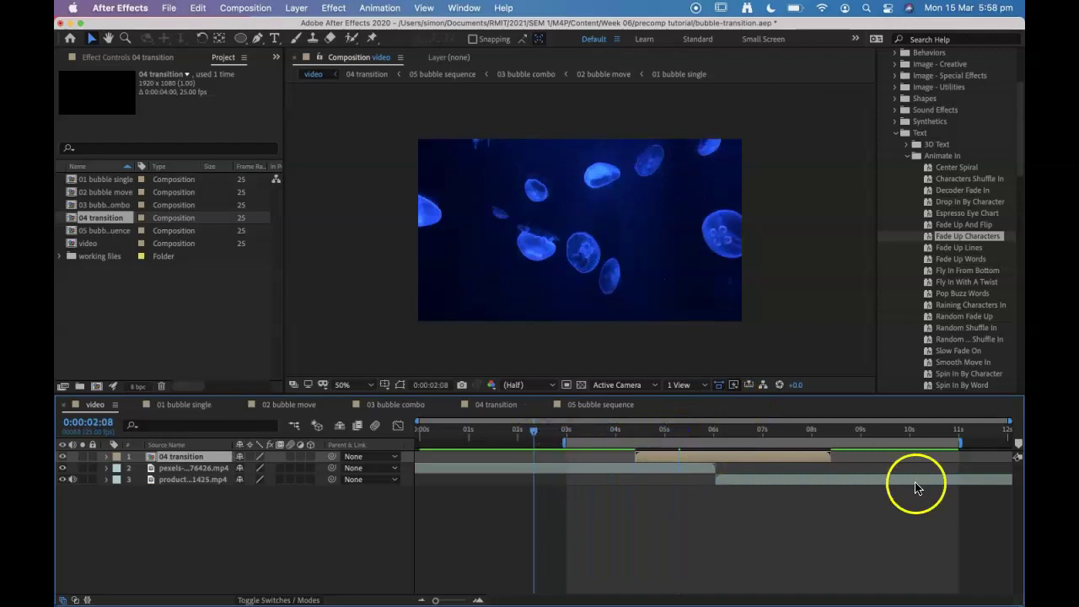
pyautogui.press('space')
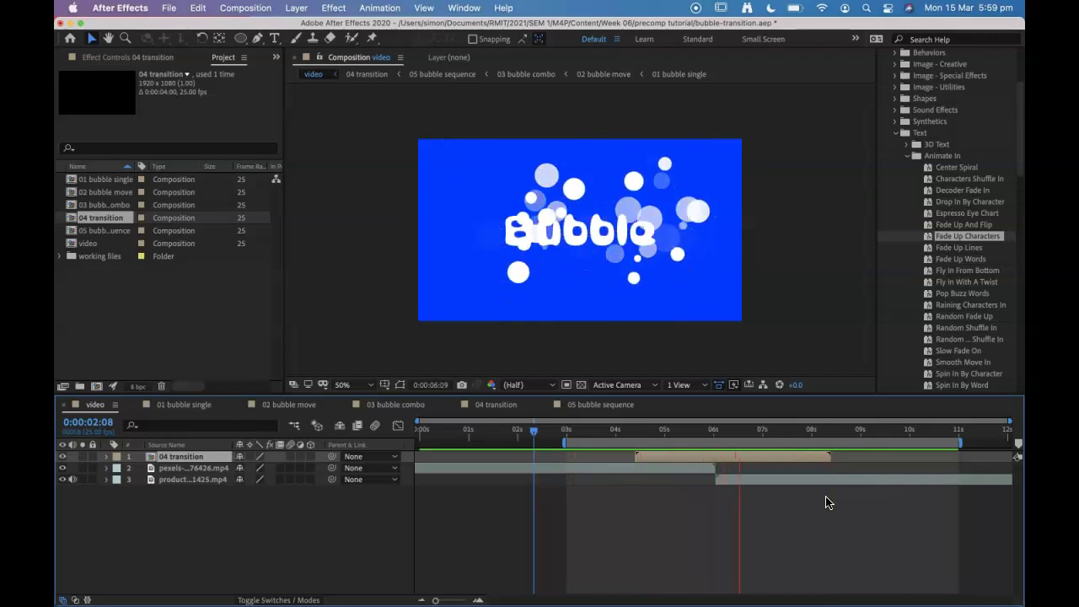
pyautogui.press('space')
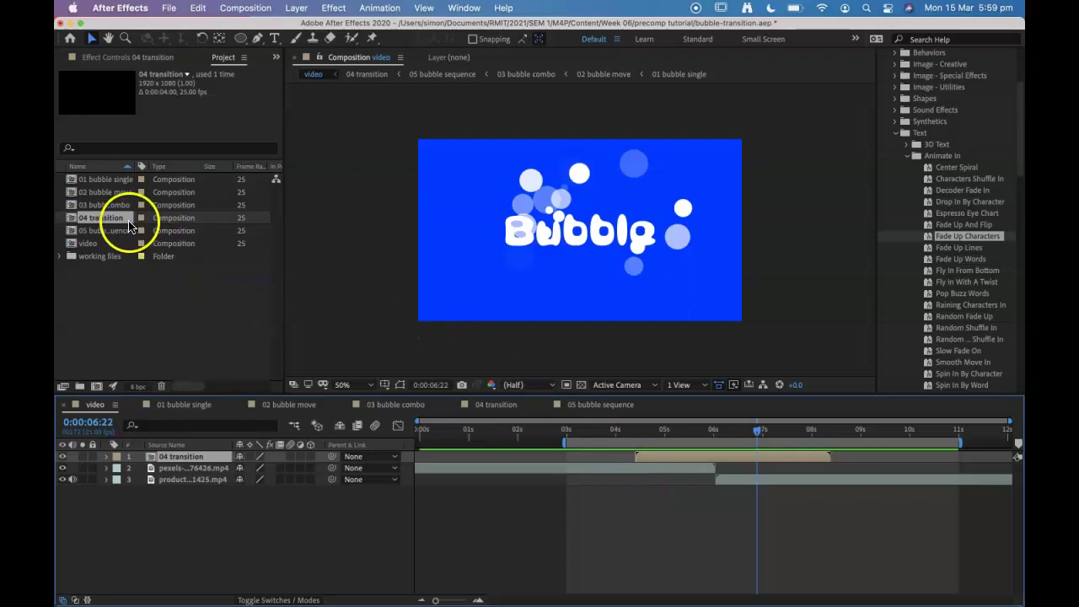
# Step: Open the 01 bubble single composition and set the circle's fill to None
pyautogui.click(92, 184)
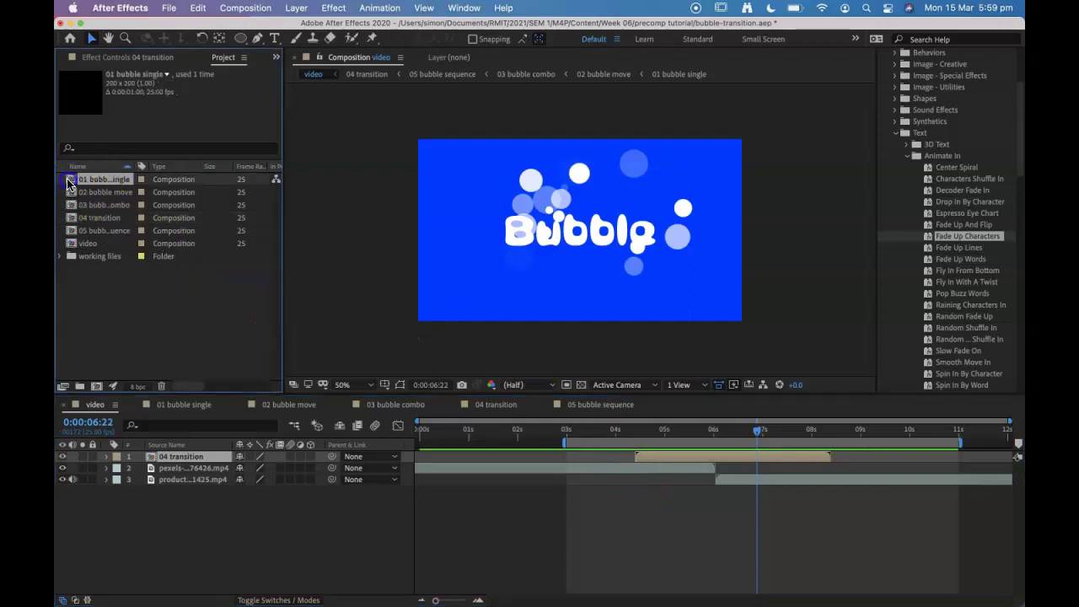
pyautogui.doubleClick(70, 184)
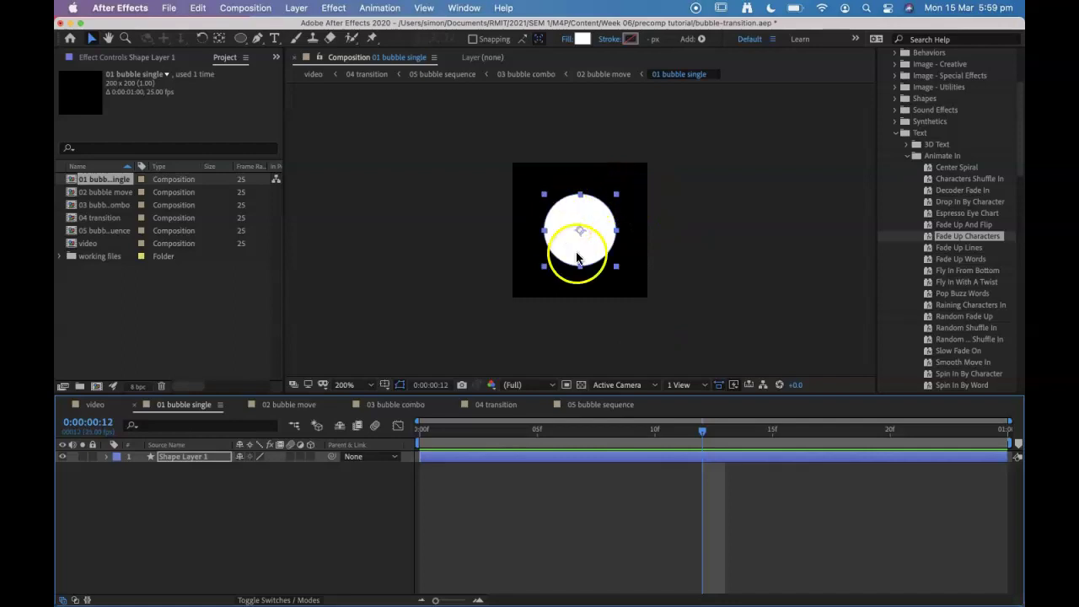
pyautogui.click(568, 39)
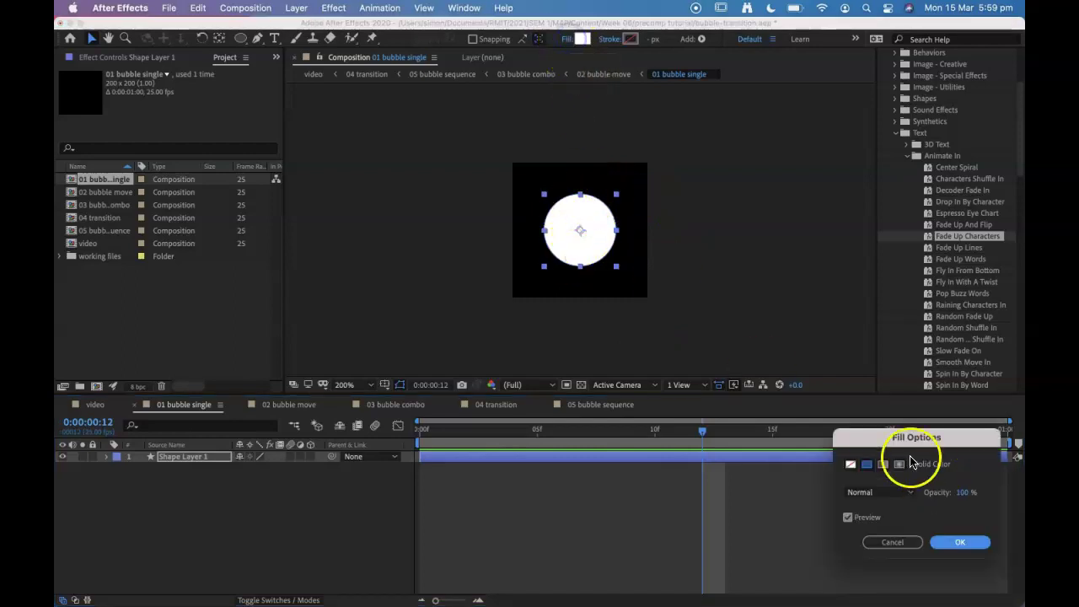
pyautogui.click(851, 464)
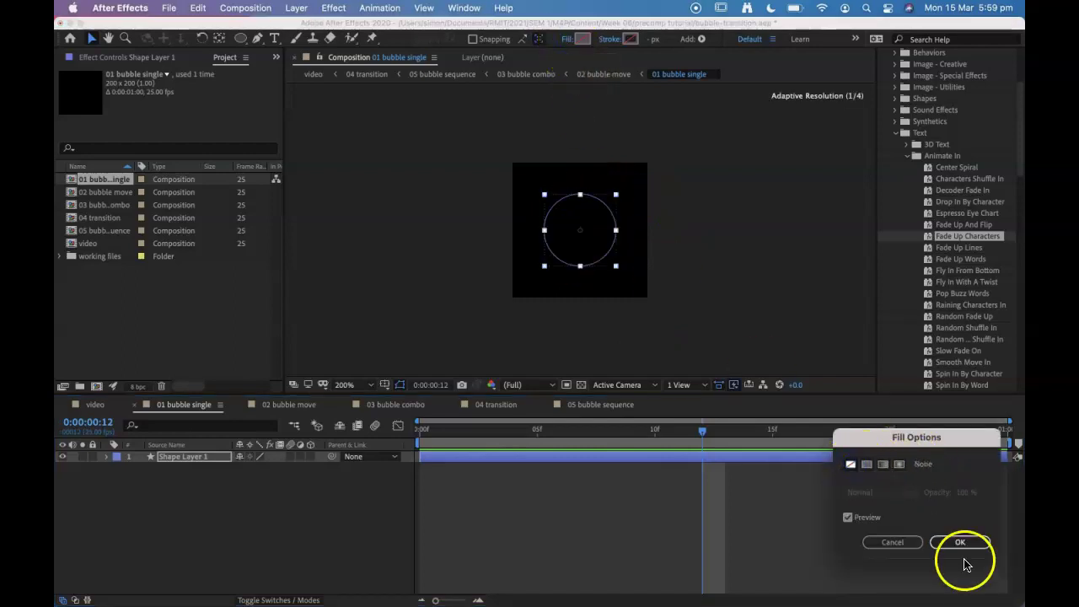
pyautogui.click(963, 544)
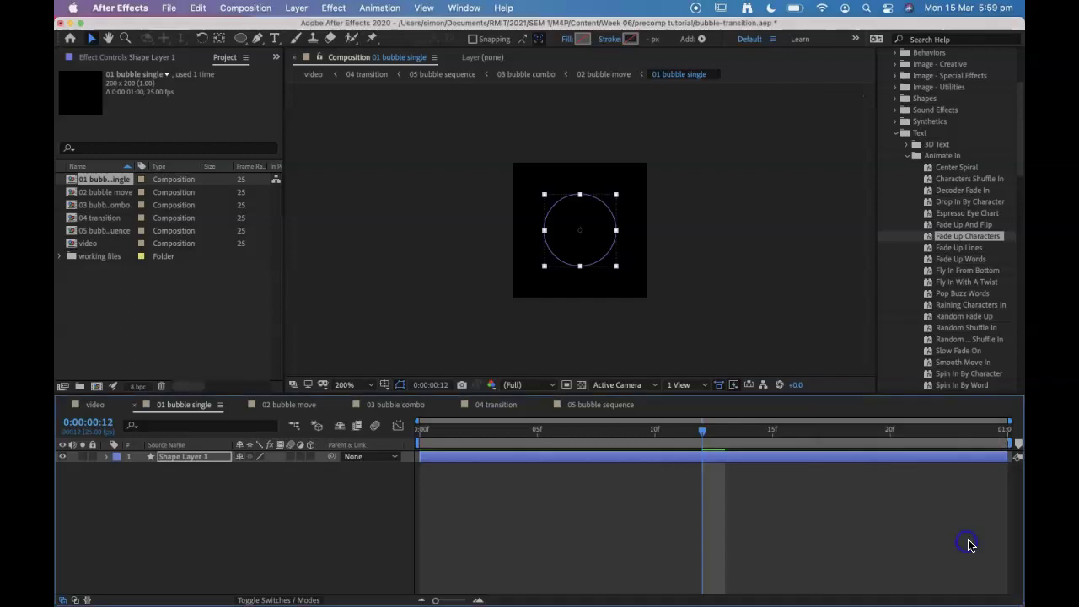
# Step: Give the circle a slightly thickened solid white stroke and return to the video composition to check the outlined bubbles
pyautogui.click(612, 40)
pyautogui.click(868, 464)
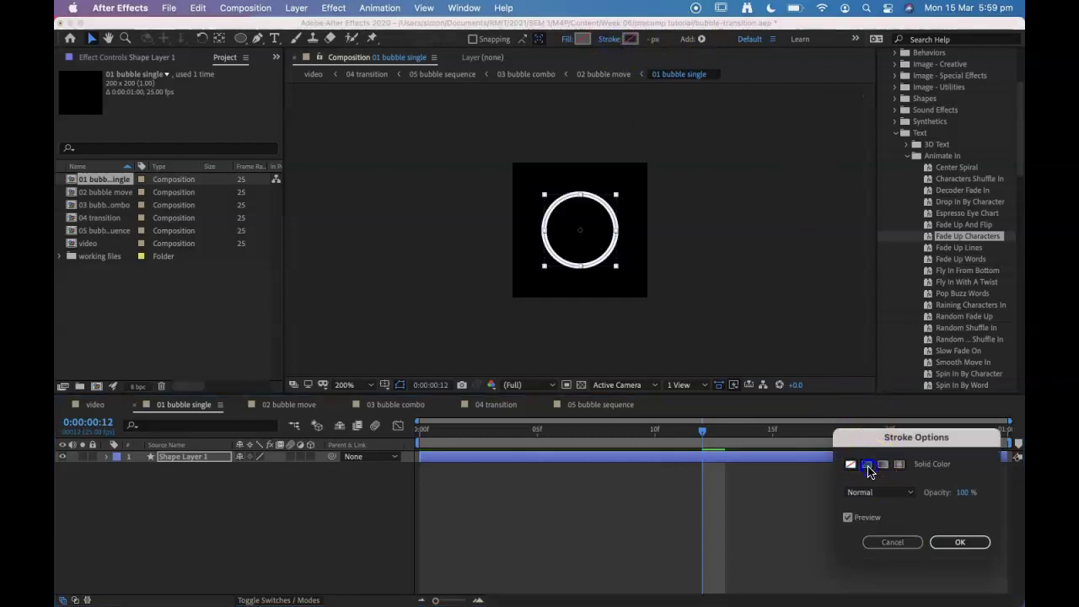
pyautogui.click(959, 542)
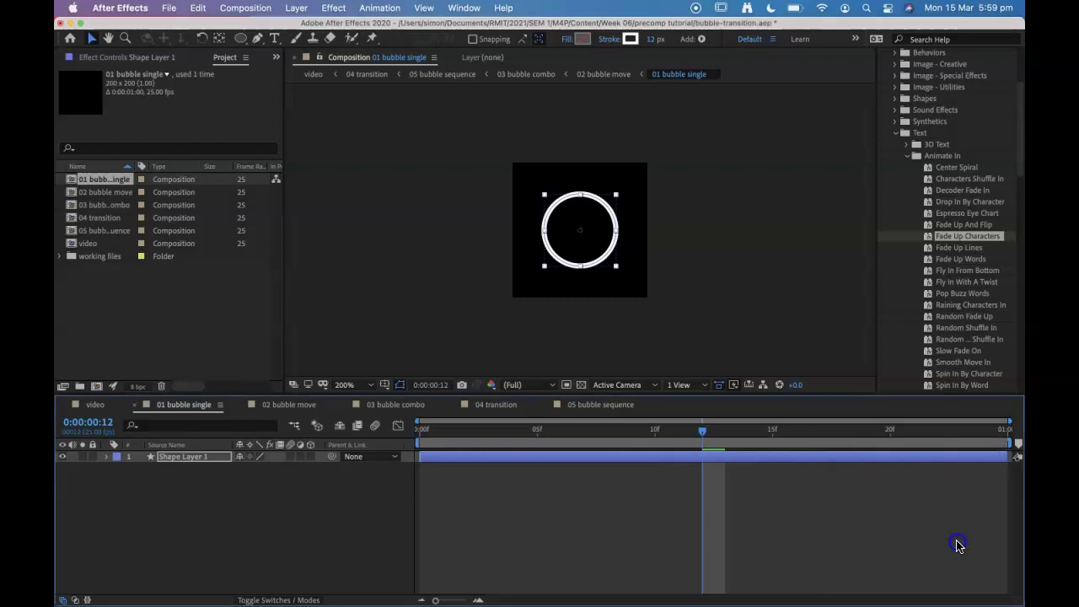
pyautogui.moveTo(652, 39); pyautogui.dragTo(649, 40)
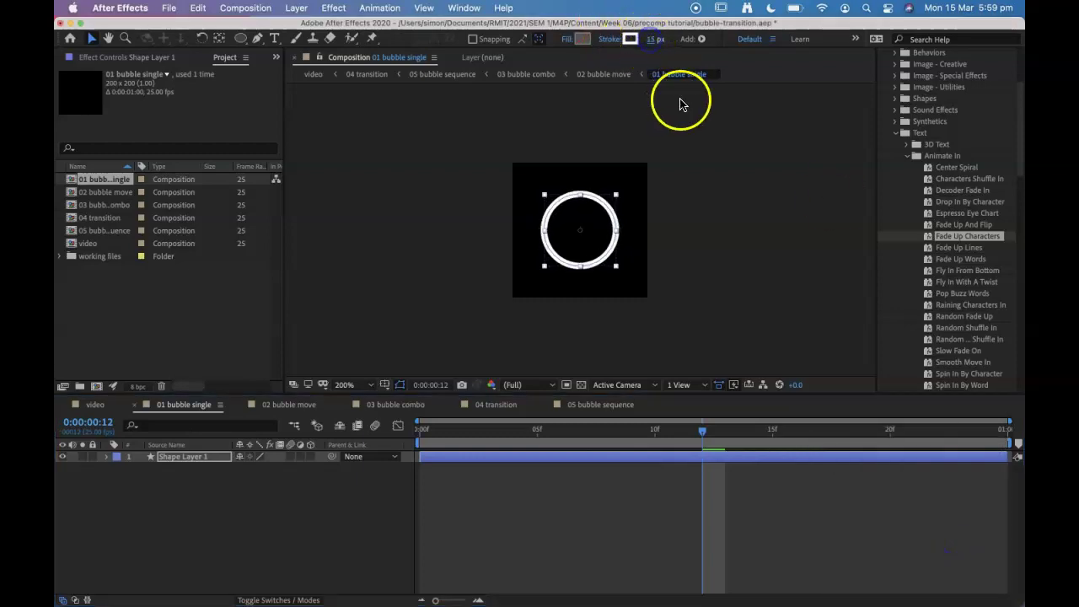
pyautogui.click(628, 345)
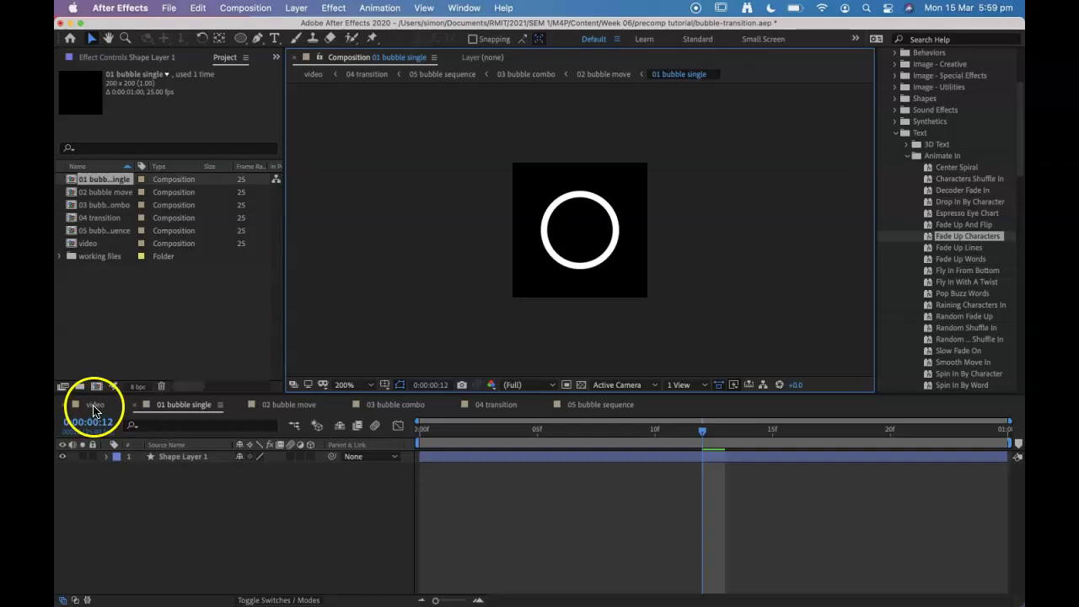
pyautogui.click(92, 407)
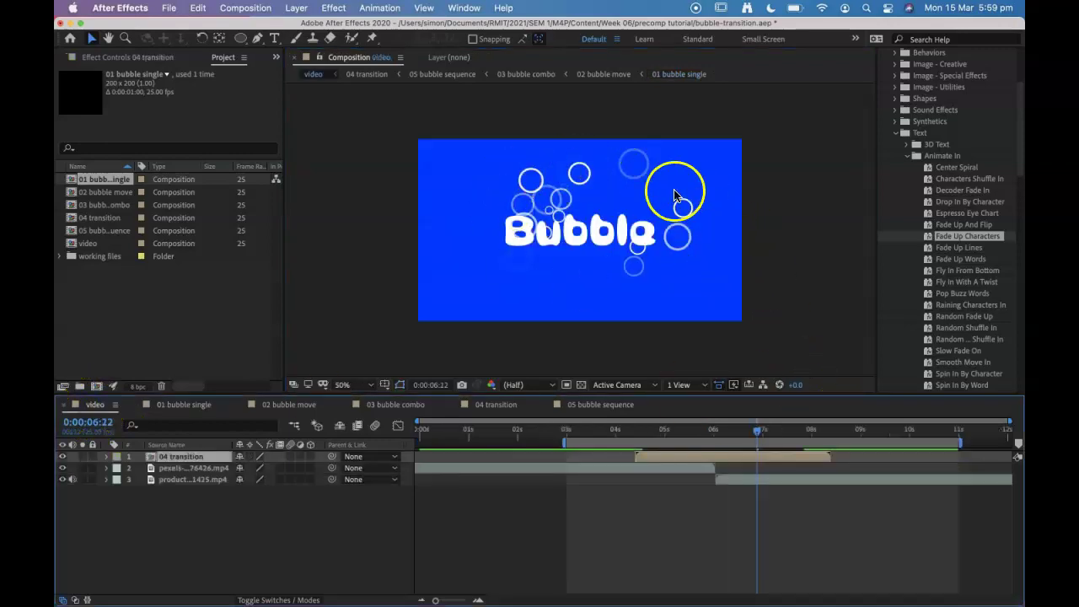
# Step: Scrub the video composition to 0:00:05:17 and inspect the restyled bubbles in 01 bubble single, 05 bubble sequence and 02 bubble move
pyautogui.moveTo(755, 431); pyautogui.dragTo(698, 429)
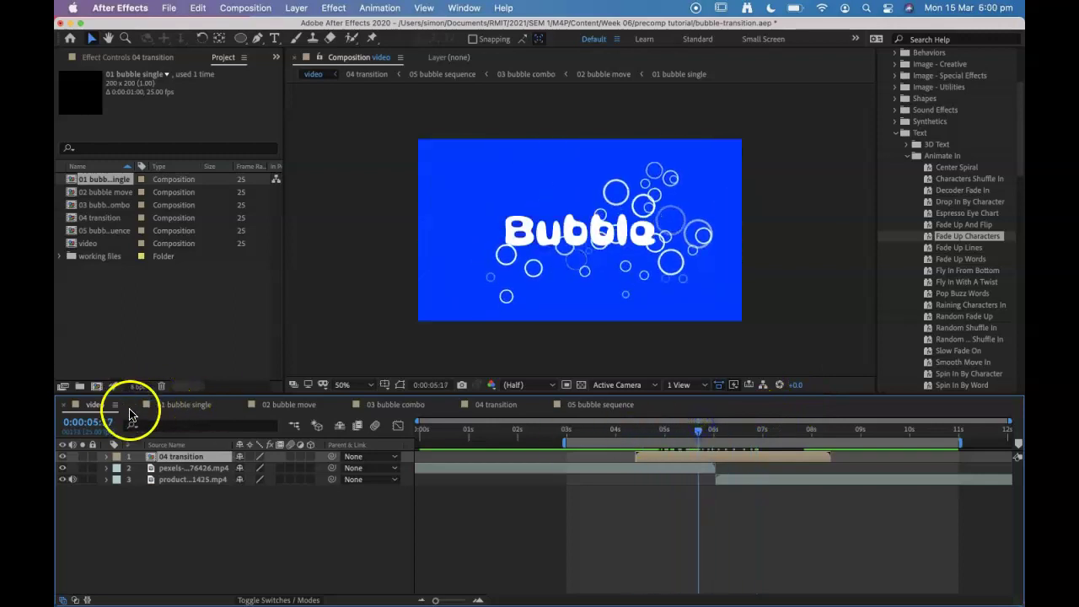
pyautogui.click(202, 404)
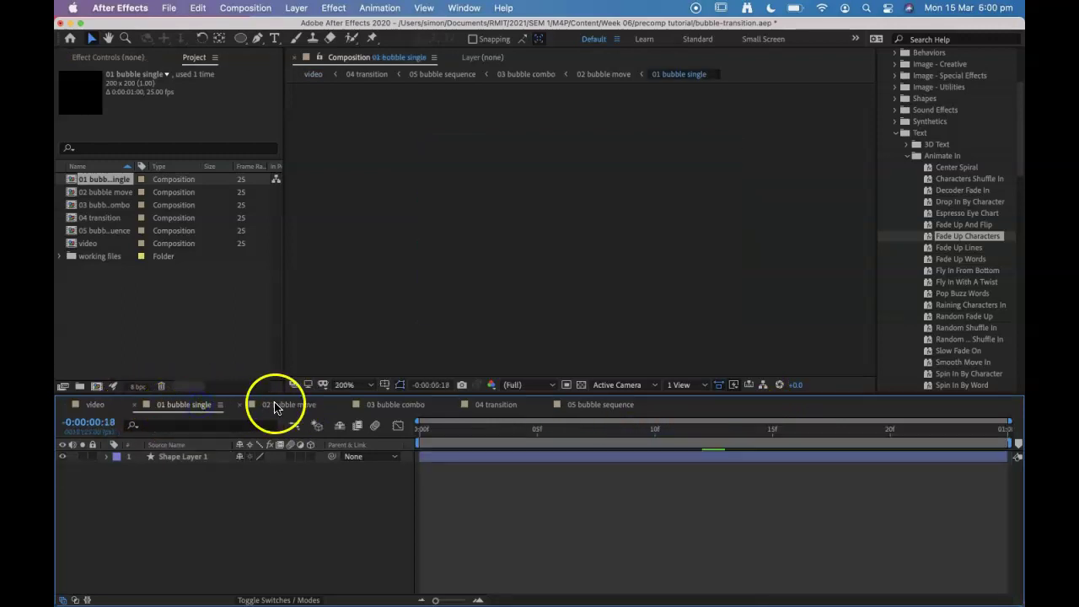
pyautogui.click(501, 406)
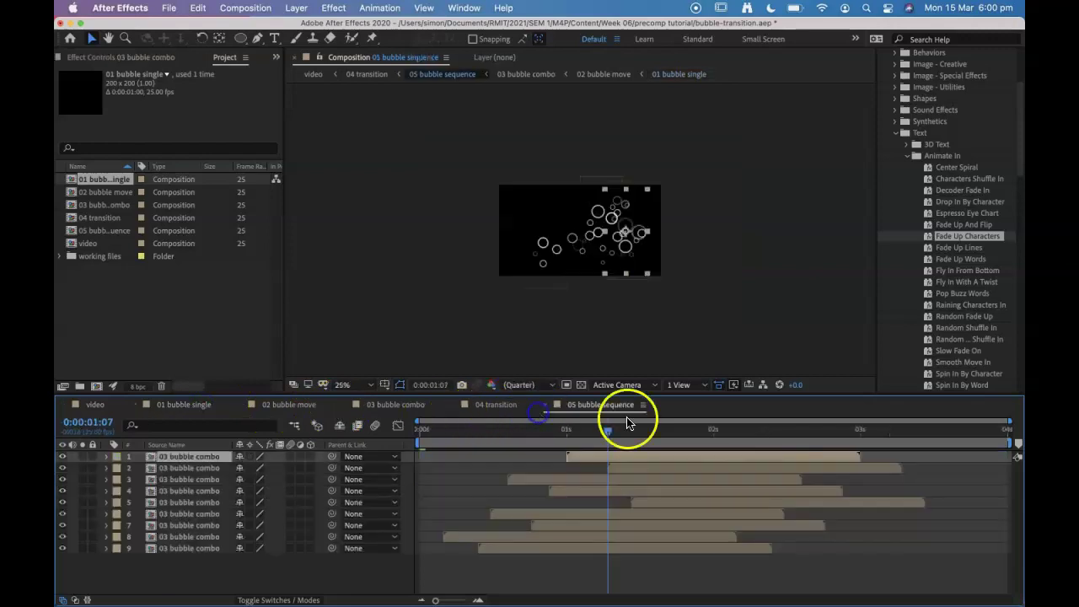
pyautogui.click(291, 405)
pyautogui.moveTo(680, 430); pyautogui.dragTo(725, 434)
# Step: Preview the outlined bubbles in the 03 bubble combo and 04 transition compositions
pyautogui.click(387, 405)
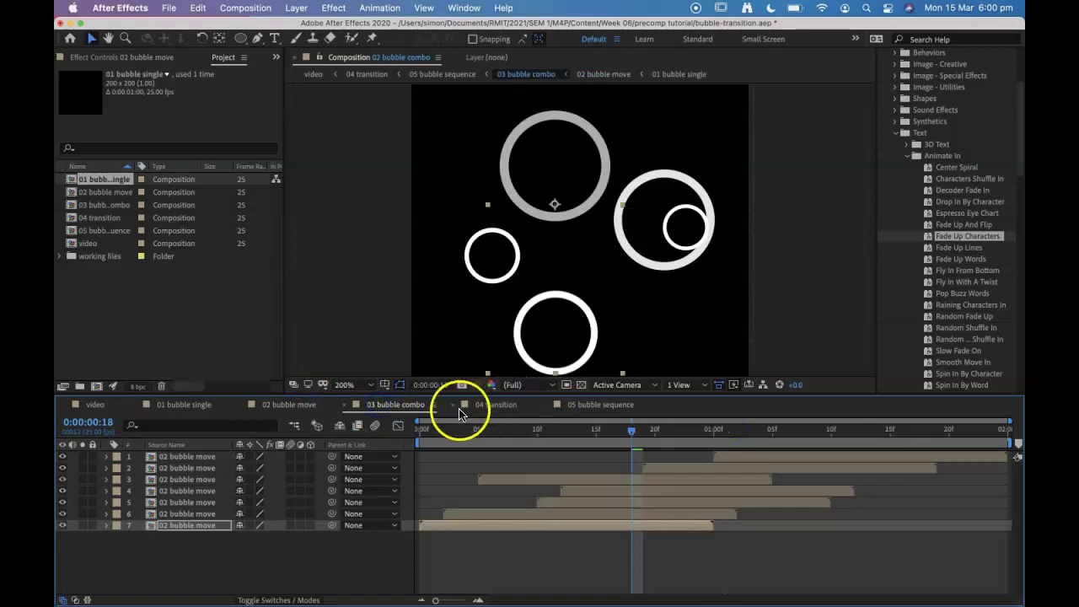
pyautogui.press('space')
pyautogui.press('space')
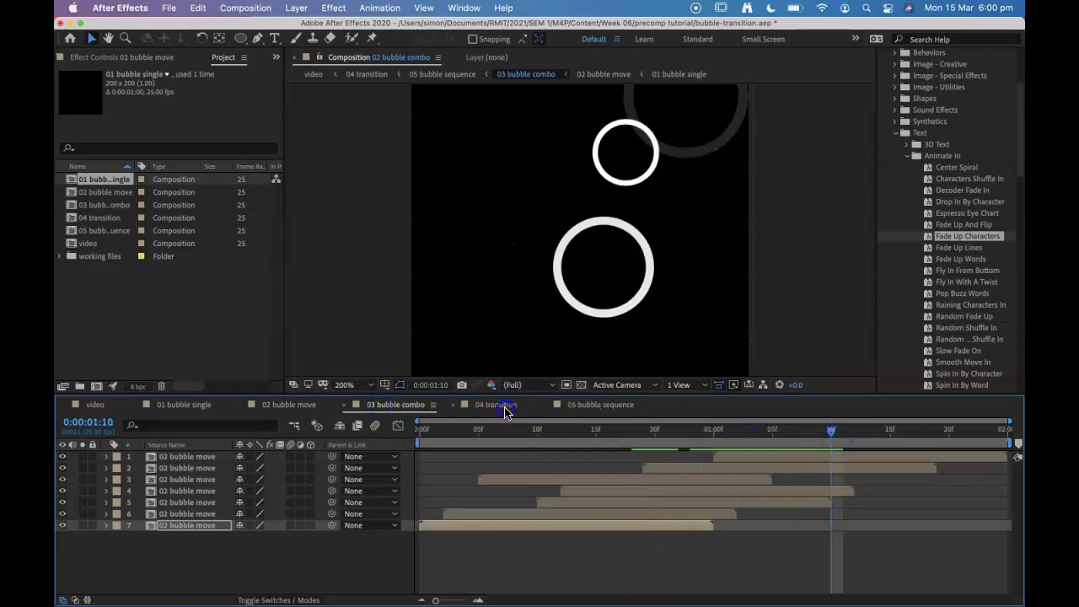
pyautogui.click(496, 405)
pyautogui.click(638, 429)
pyautogui.press('space')
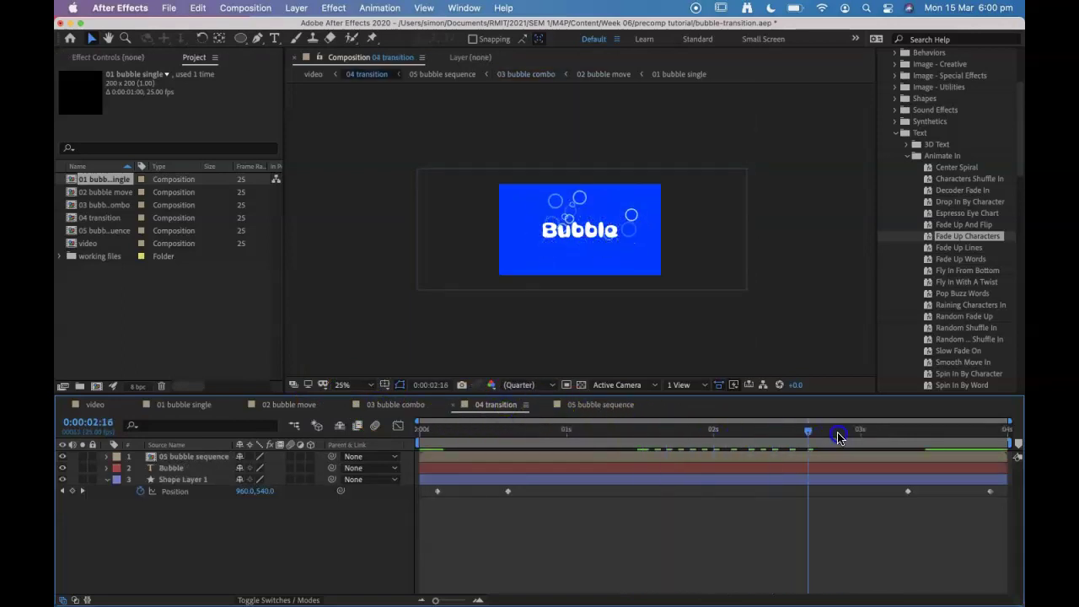
# Step: Return to the video composition and preview the outlined bubble transition from about 0:00:03:01
pyautogui.click(95, 404)
pyautogui.click(602, 432)
pyautogui.moveTo(602, 435); pyautogui.dragTo(569, 433)
pyautogui.press('space')
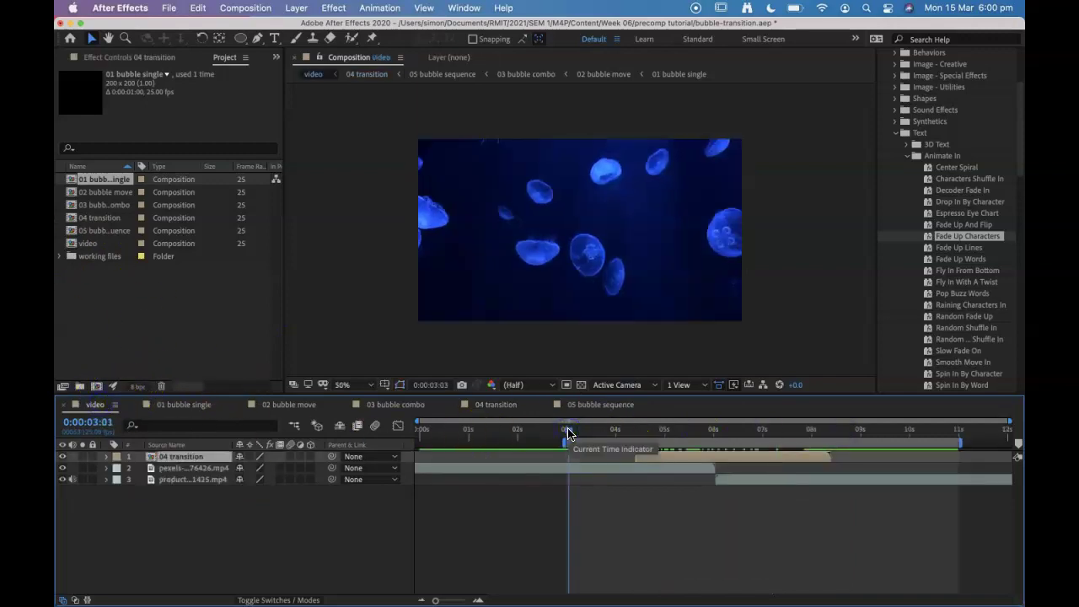